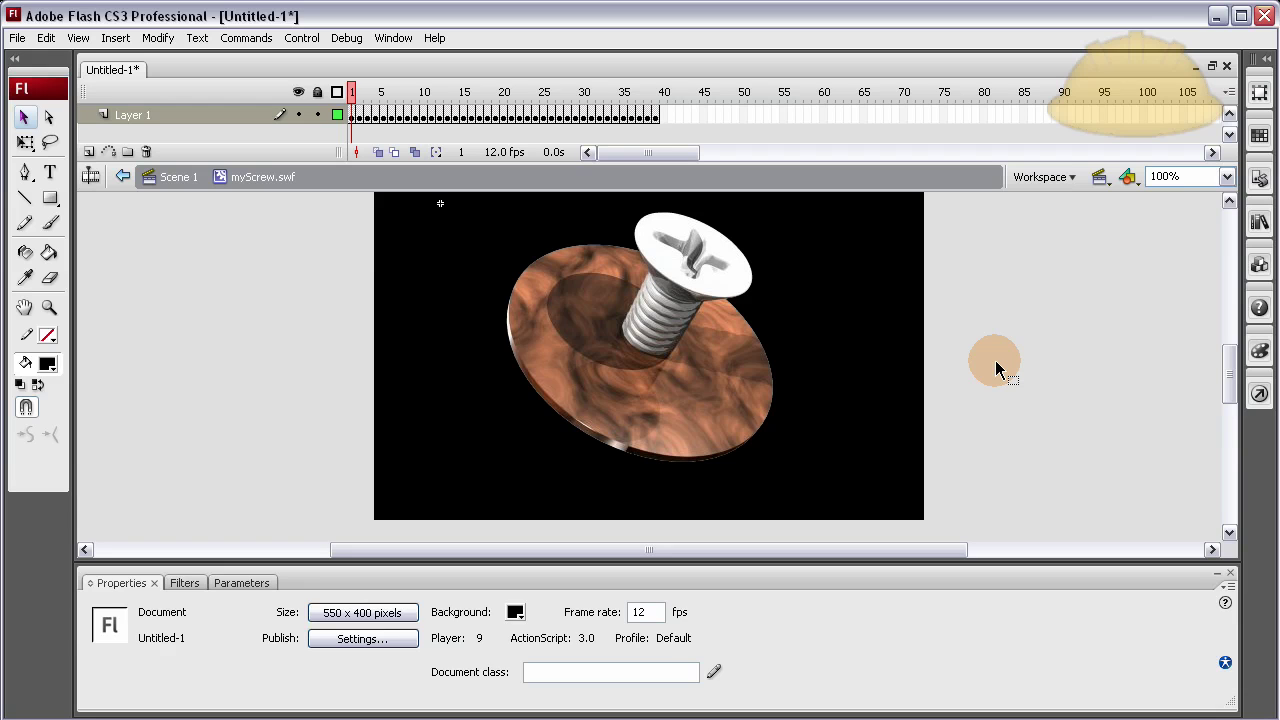
Test the screw movie in a preview at its current frame rate and close the preview.
key(ctrl+Return)
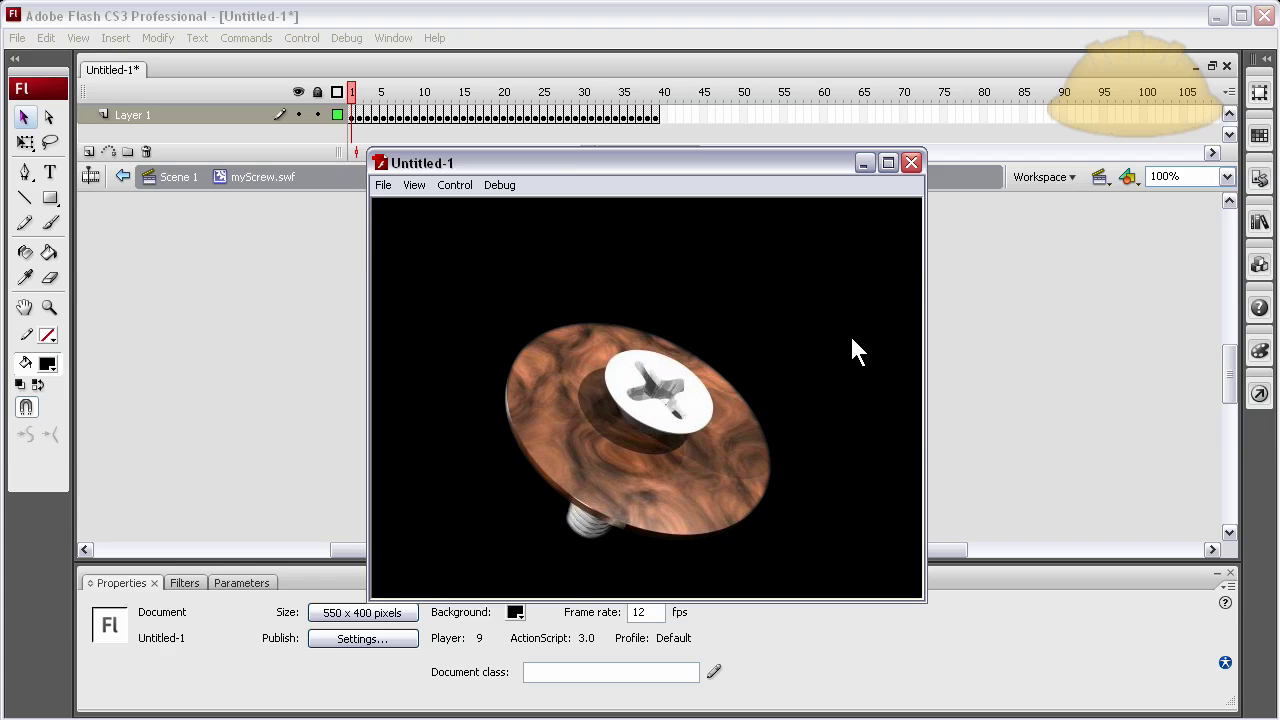
click(911, 164)
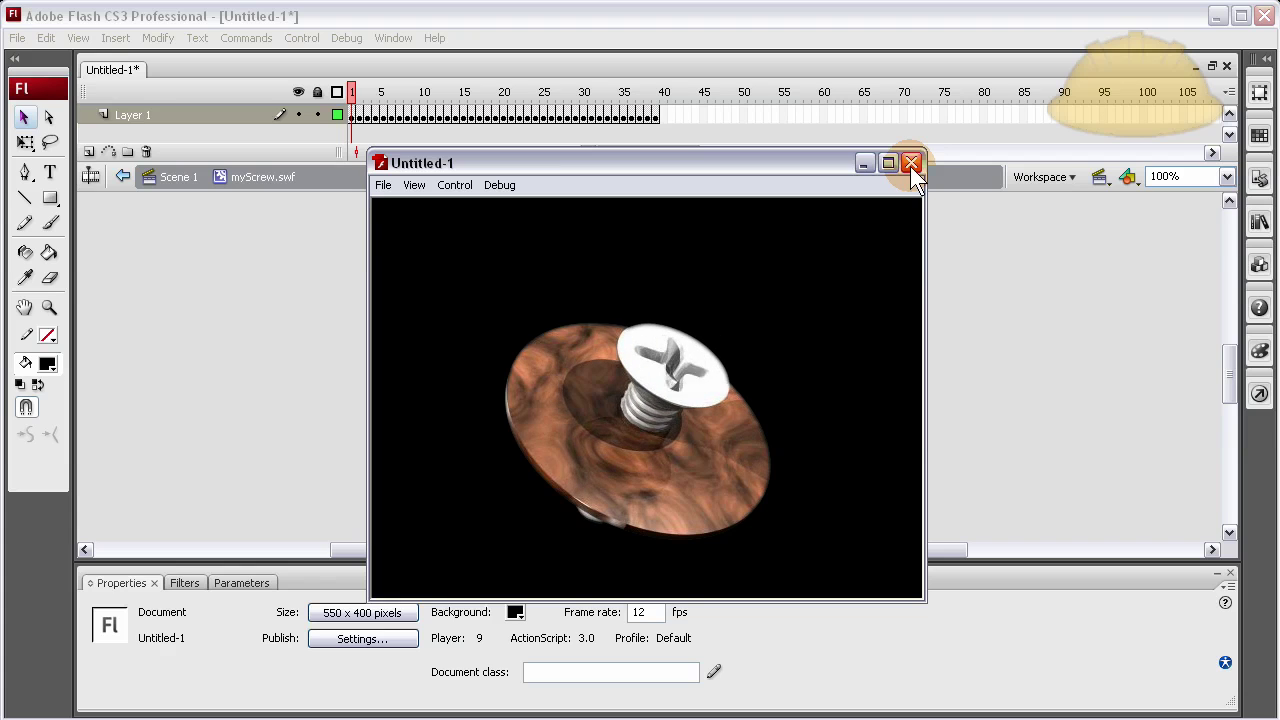
click(911, 164)
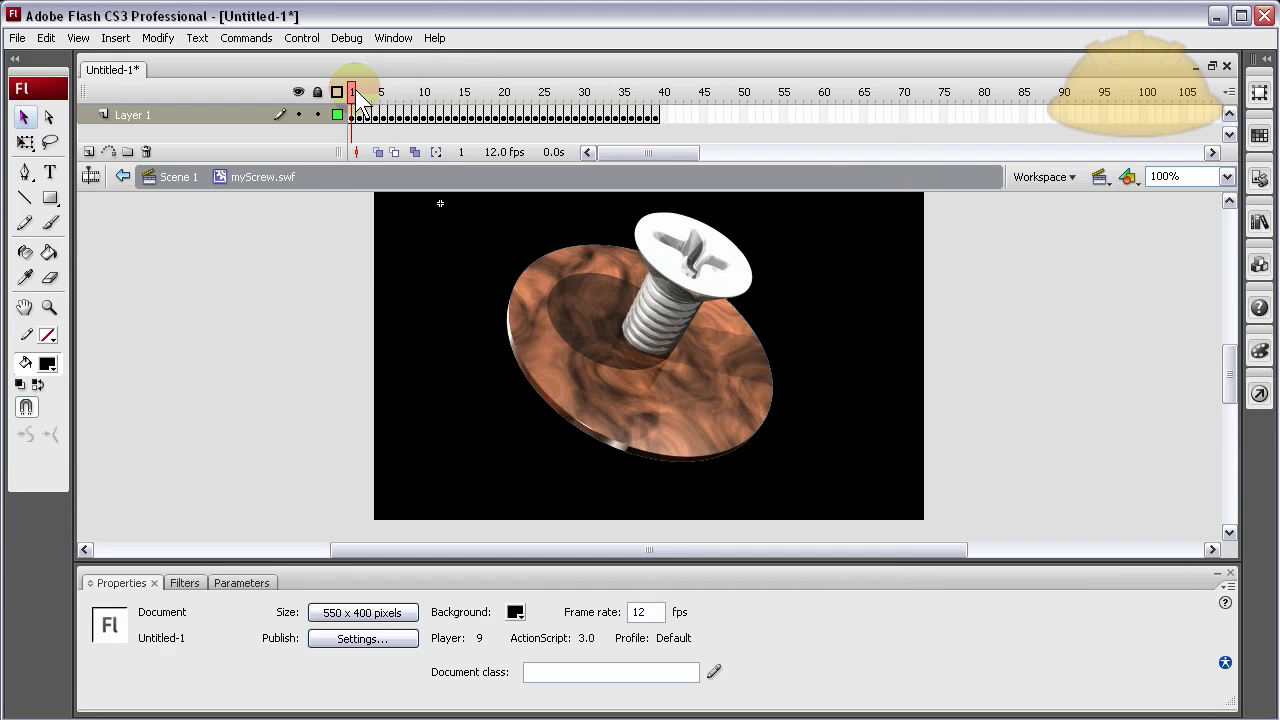
Compare the first and last frames of the screw animation in the timeline, and test the movie again.
mouse_move(355, 95)
mouse_down()
mouse_move(657, 95)
mouse_move(340, 92)
mouse_move(645, 92)
mouse_move(342, 93)
mouse_move(362, 100)
mouse_up()
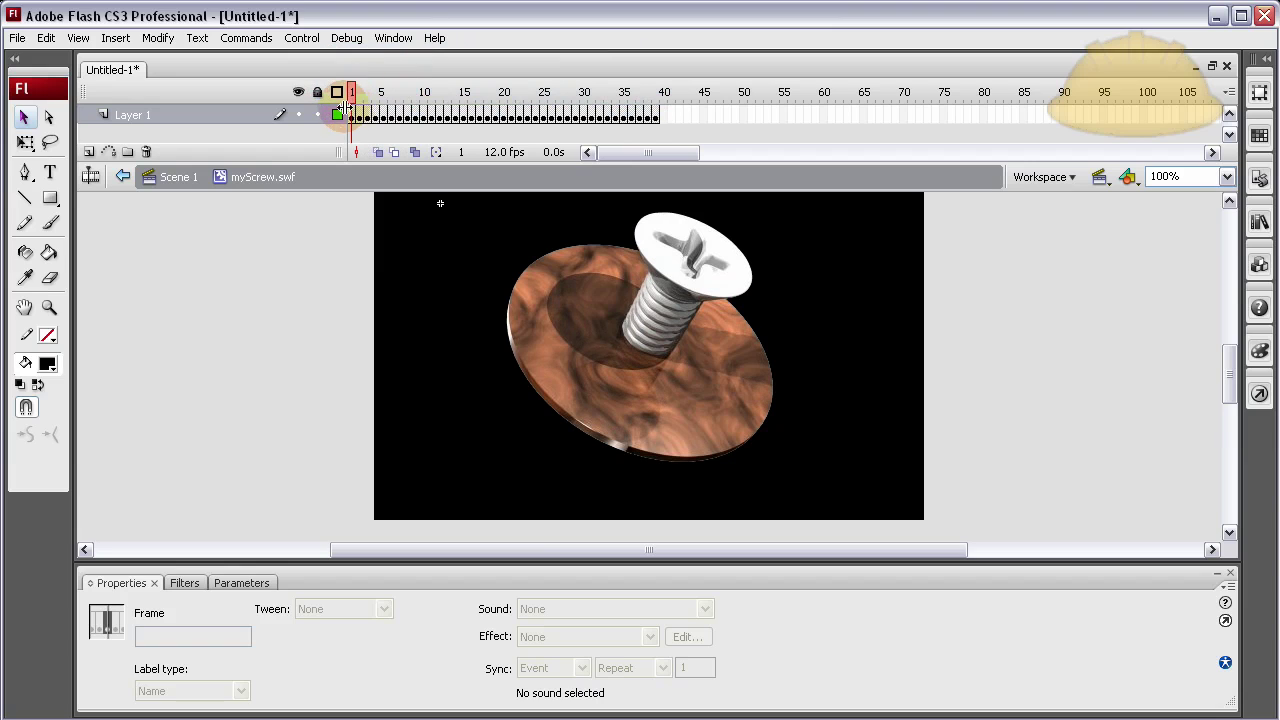
click(350, 114)
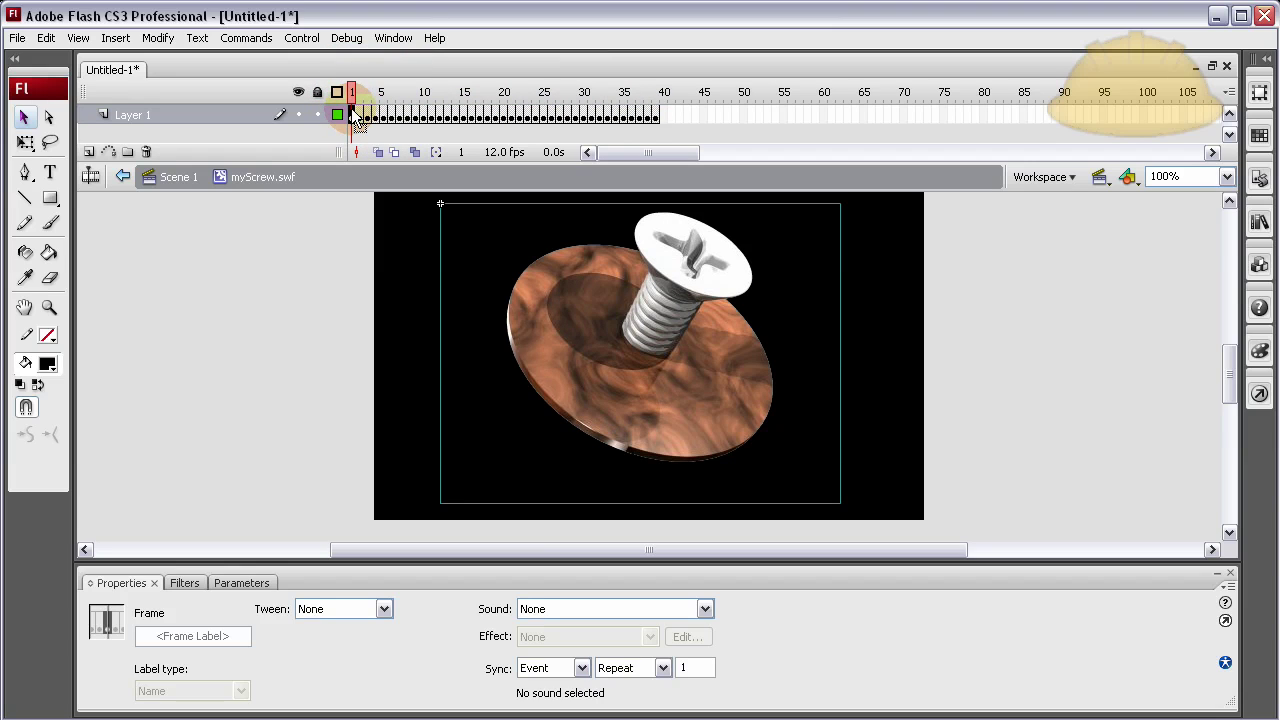
click(656, 114)
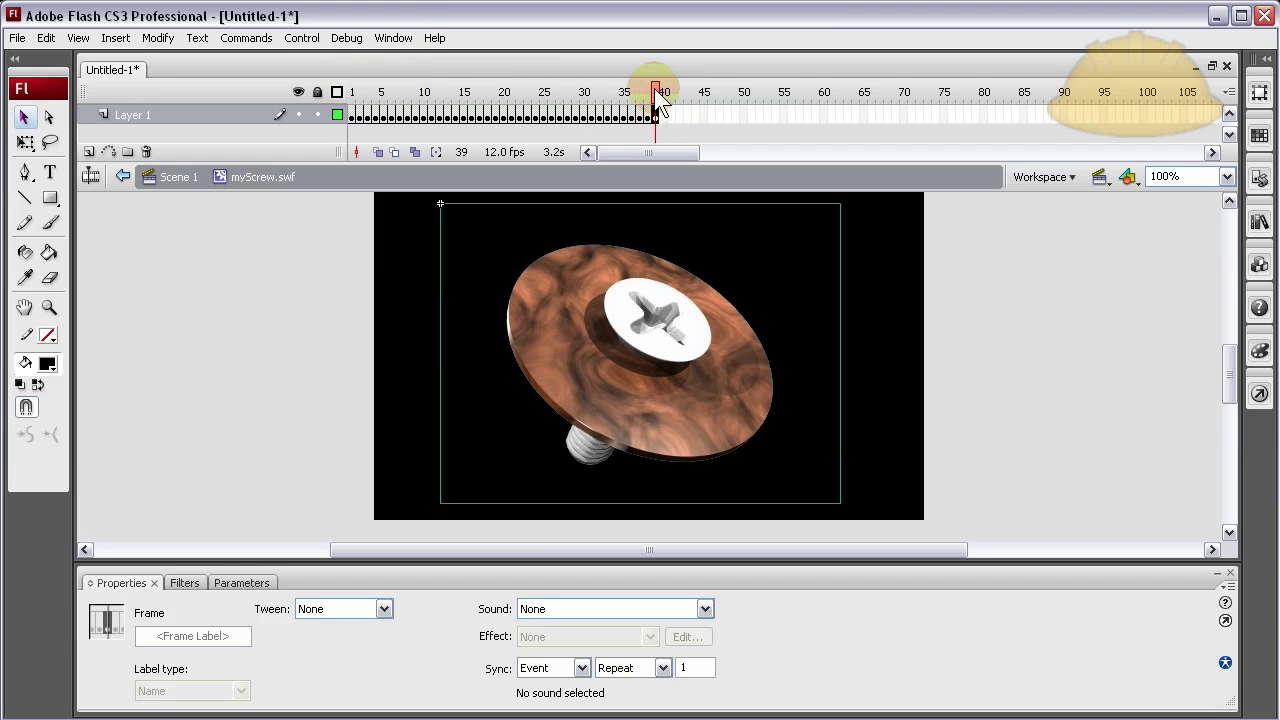
drag(656, 88, 345, 130)
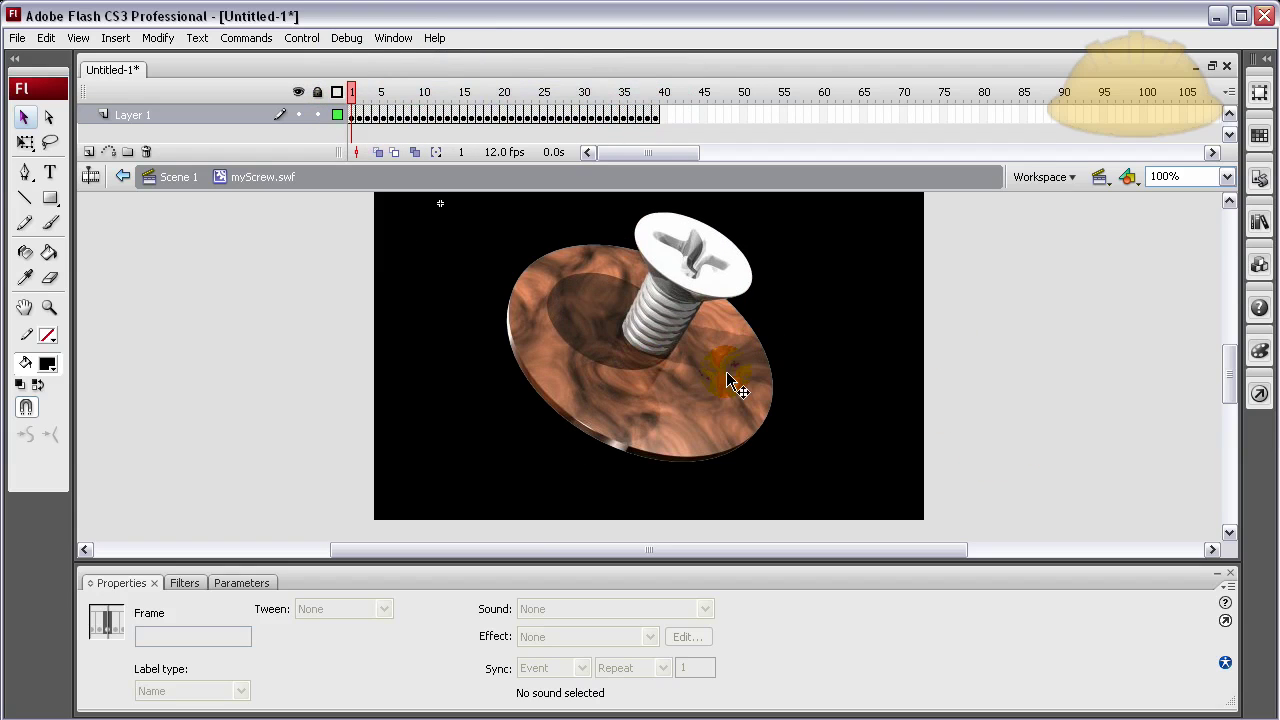
key(ctrl+Return)
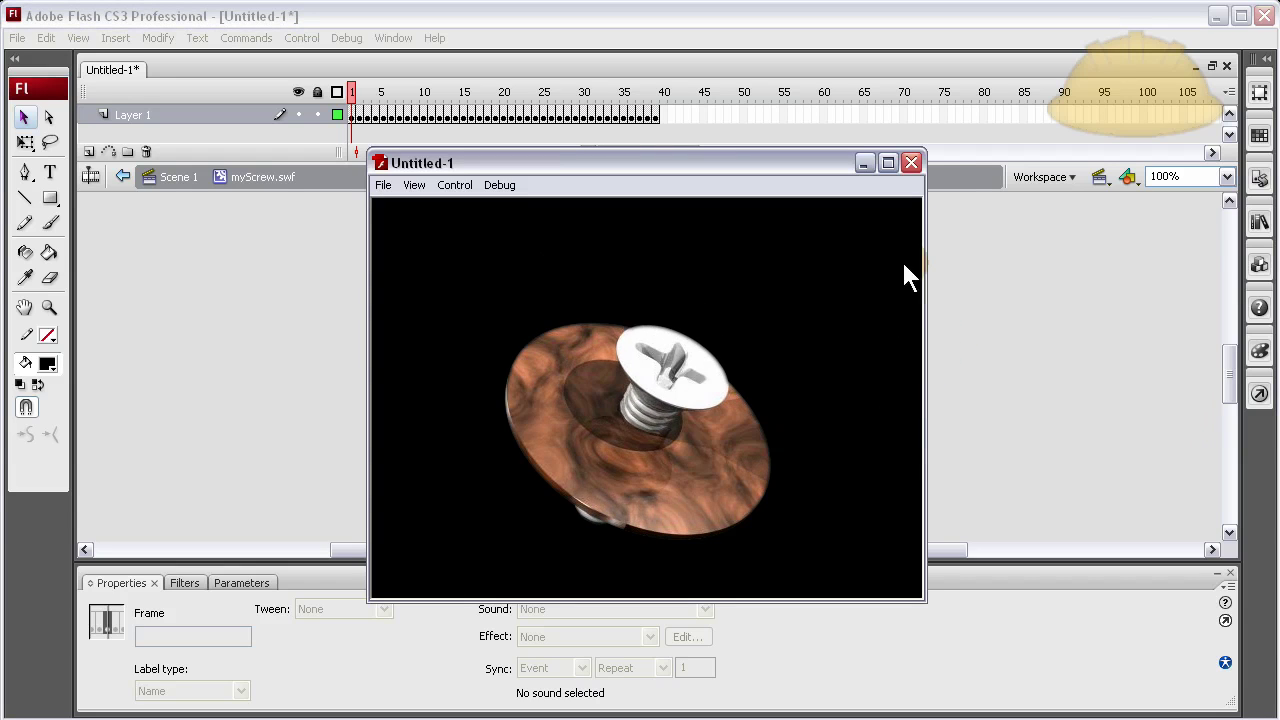
click(911, 163)
Set the document's frame rate to 24 fps and test the movie at that speed.
click(974, 346)
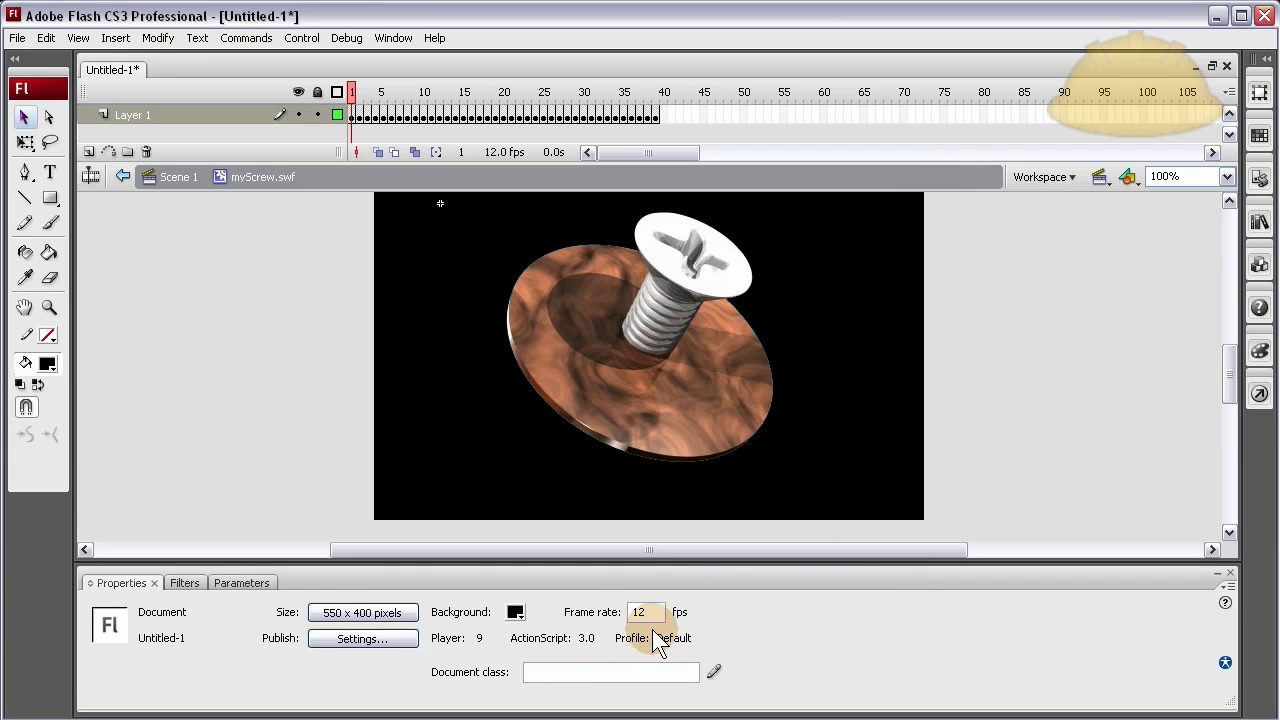
drag(655, 614, 590, 600)
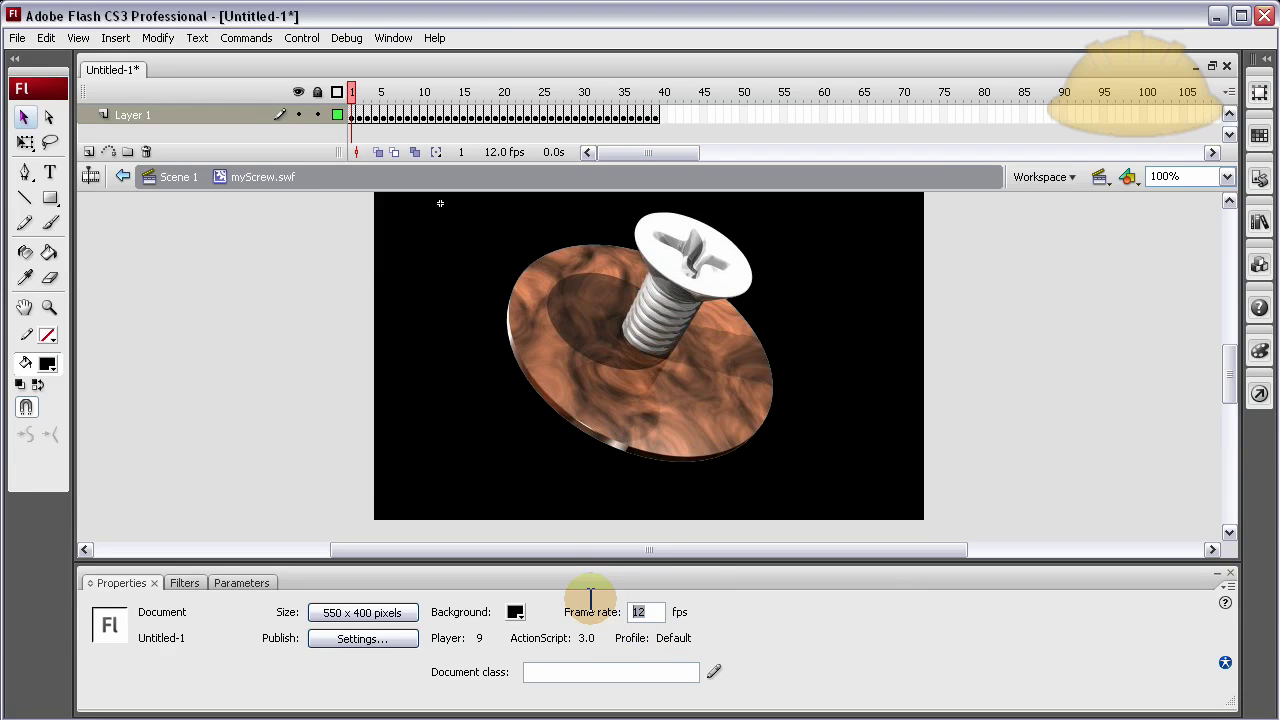
click(1010, 340)
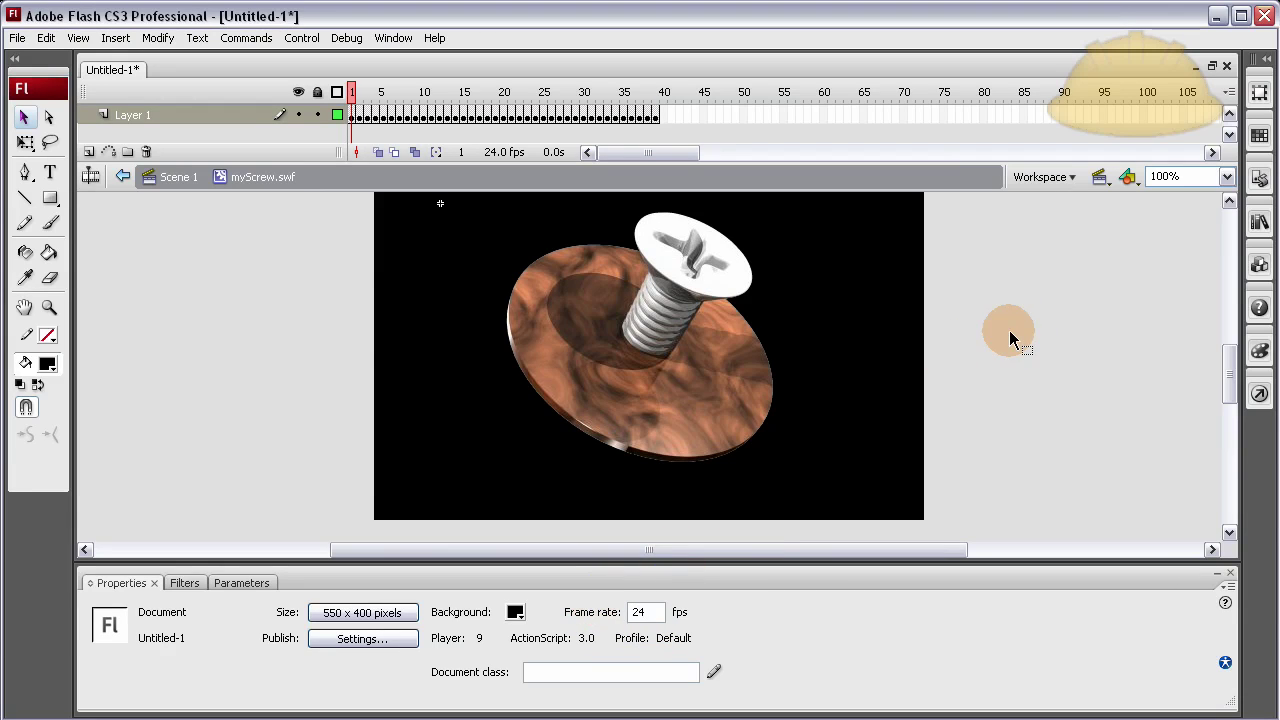
key(ctrl+Return)
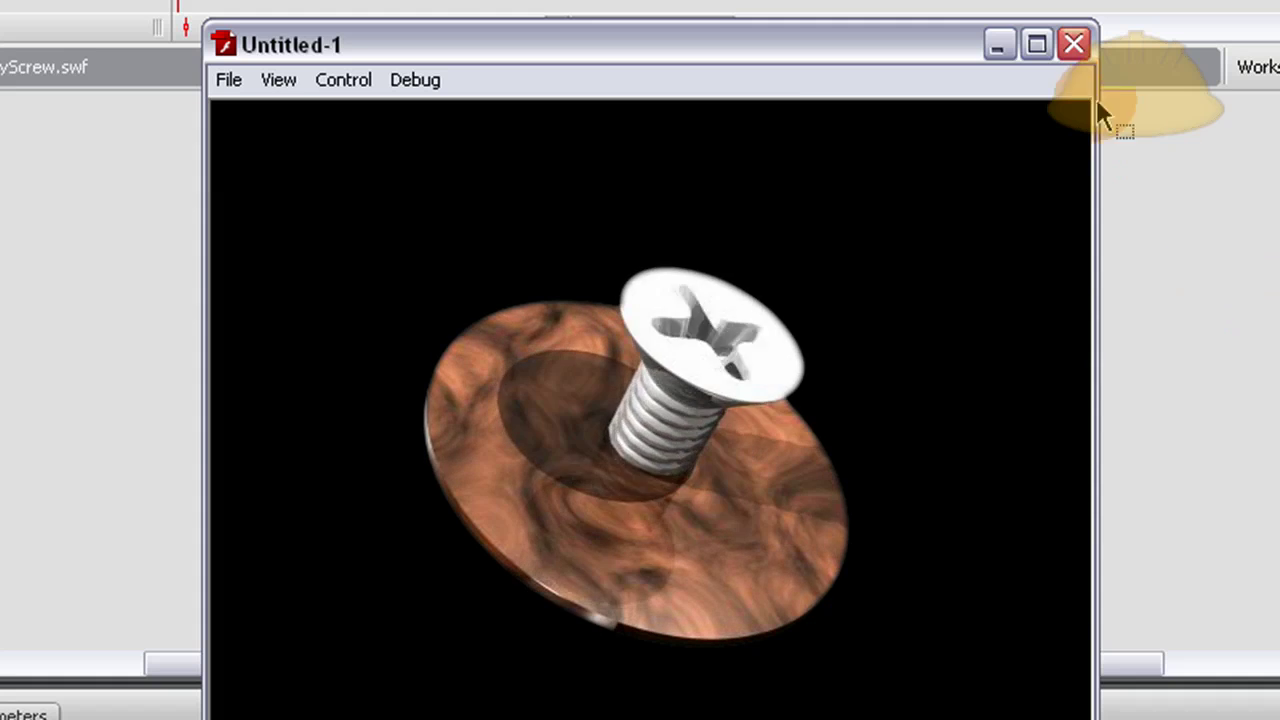
click(1074, 44)
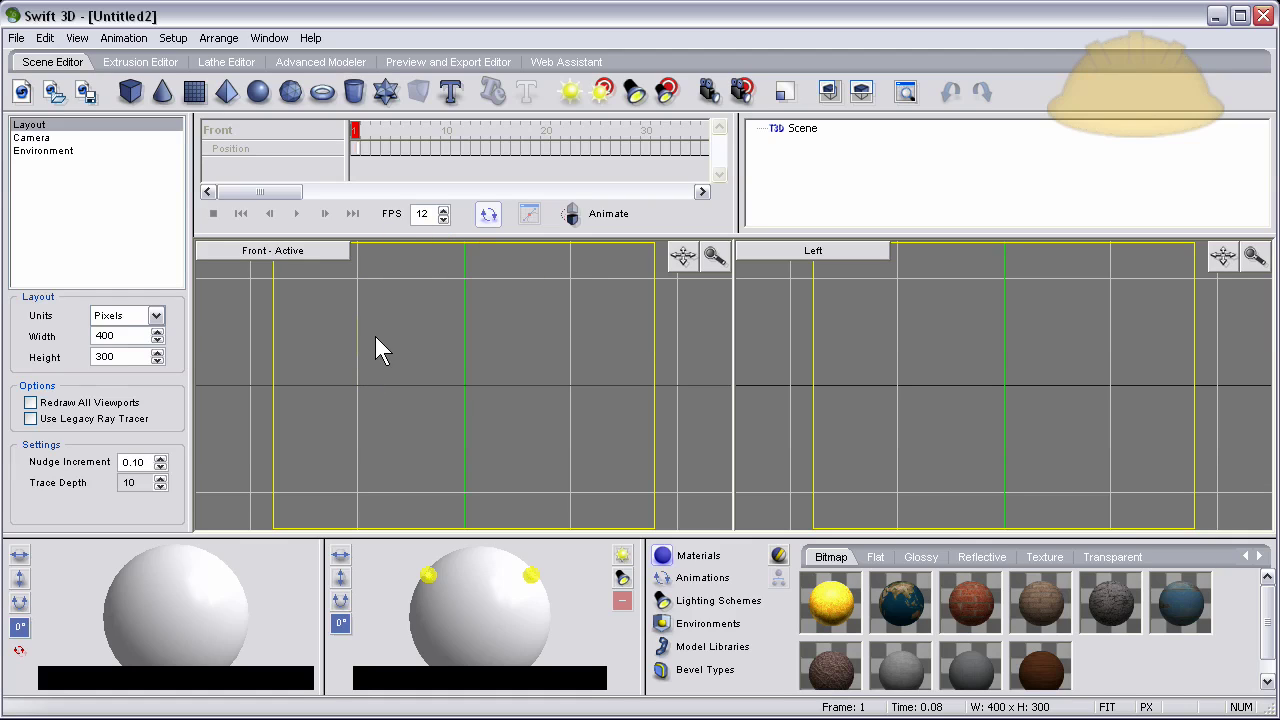
Switch to Swift 3D and lathe a closed rectangular profile from X 0.1 to 0.8, about 0.05 high, into a scene object.
click(226, 62)
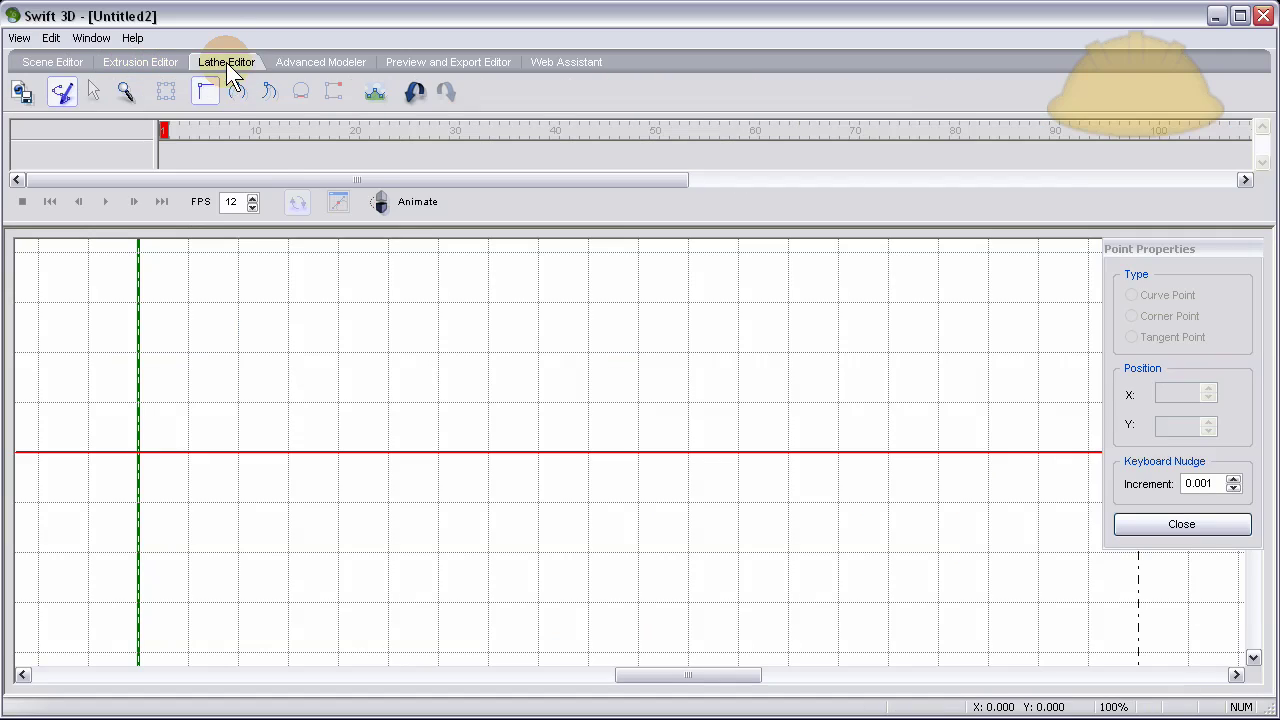
click(238, 402)
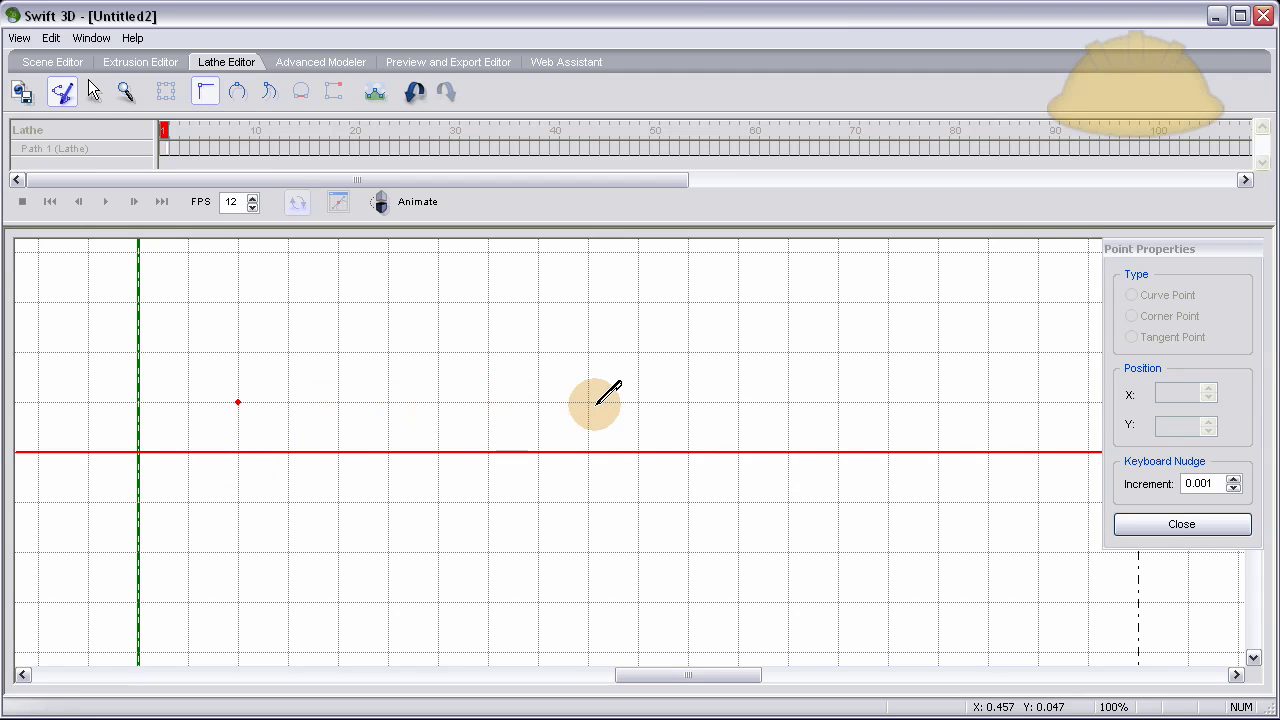
click(938, 402)
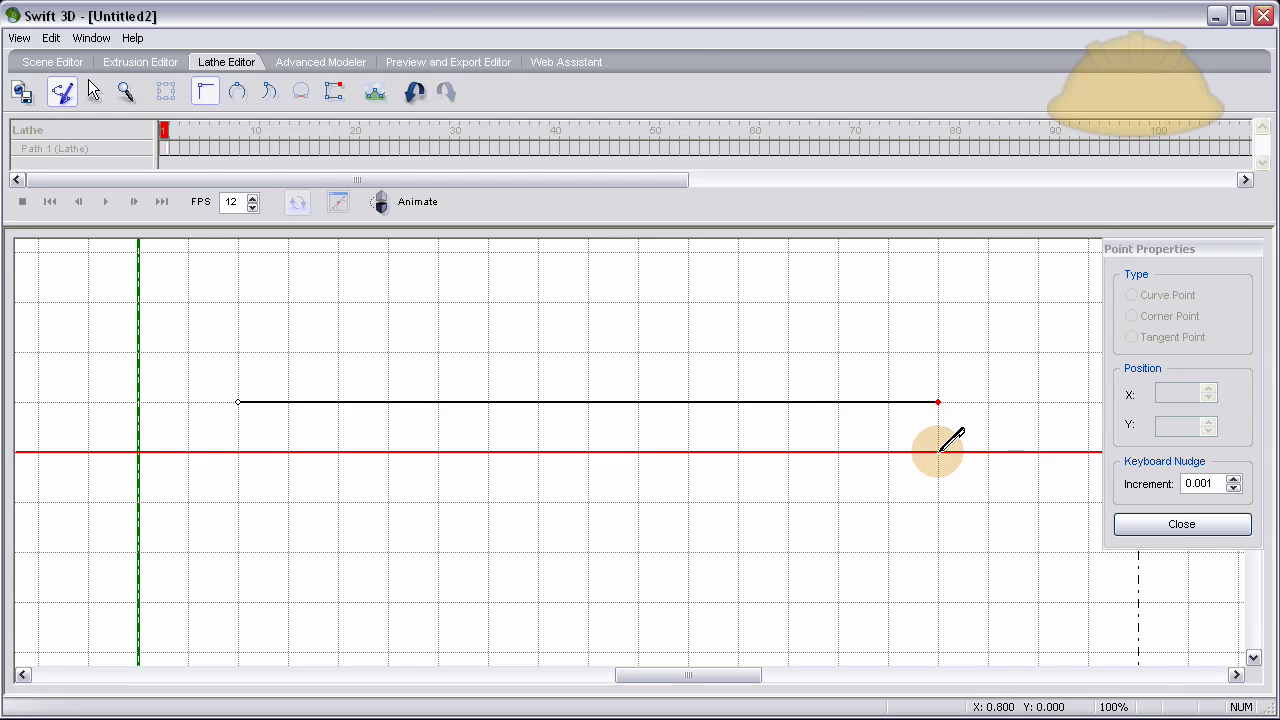
click(938, 452)
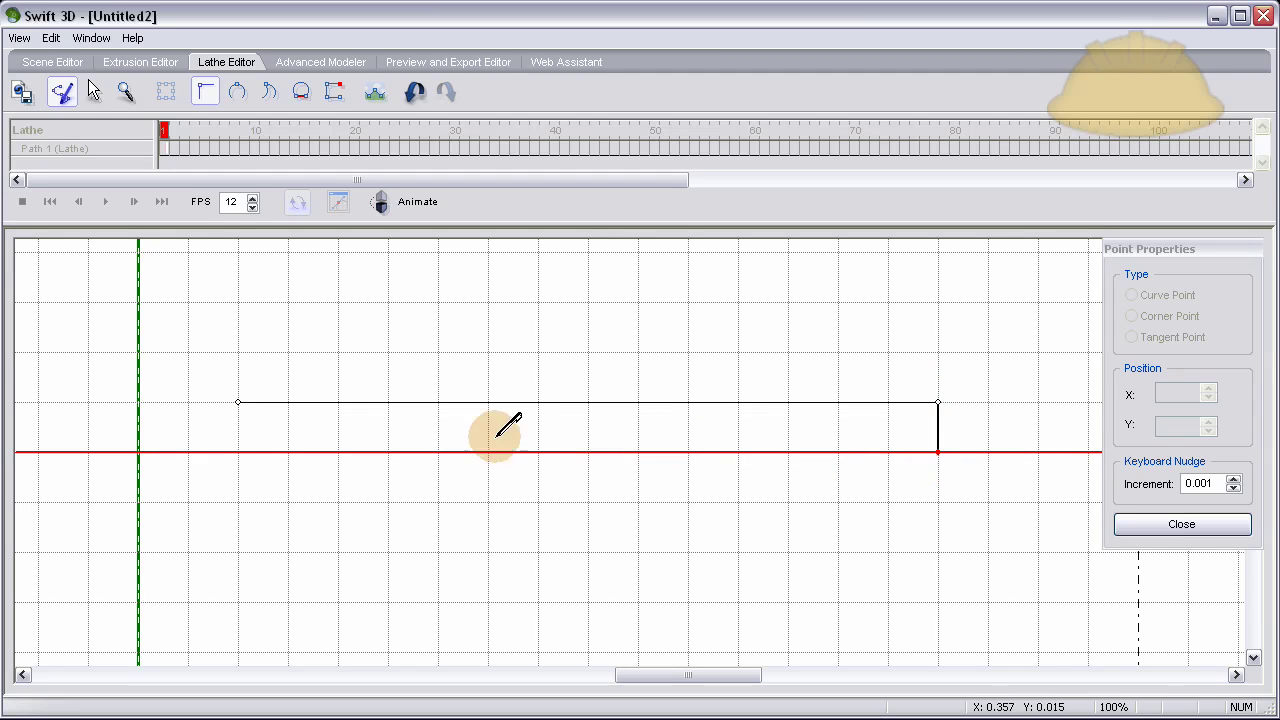
click(238, 452)
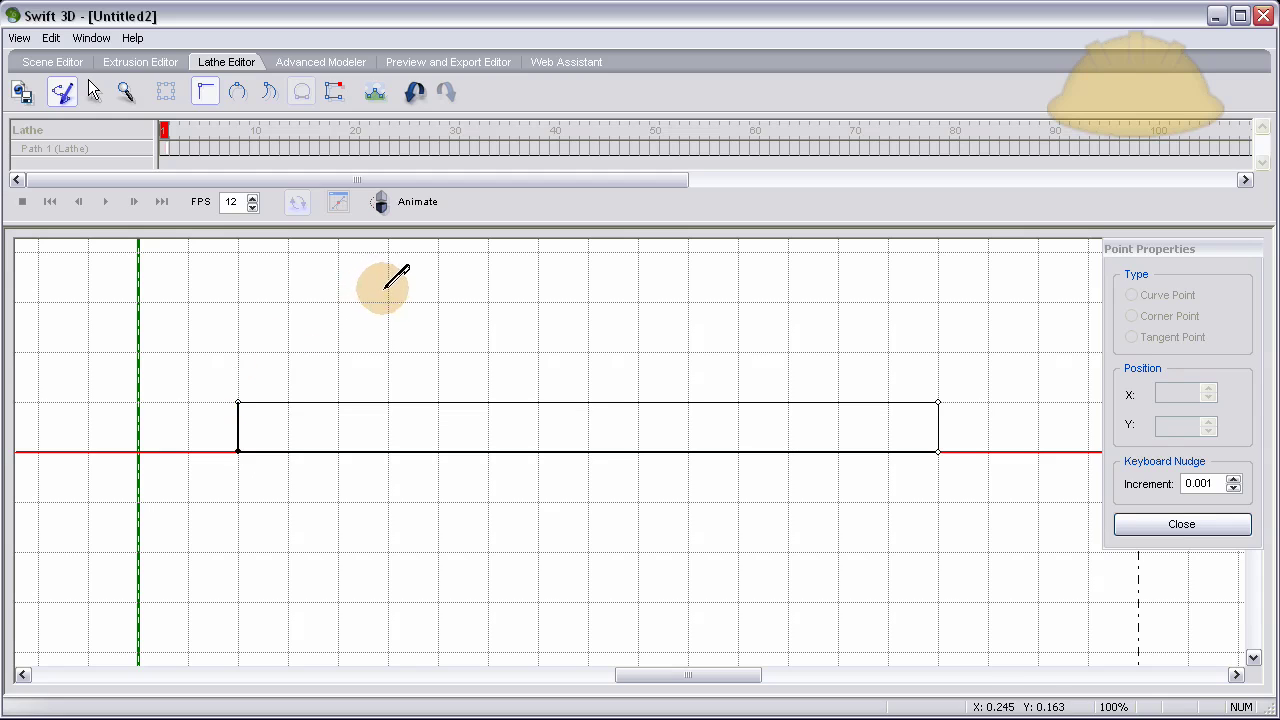
click(54, 62)
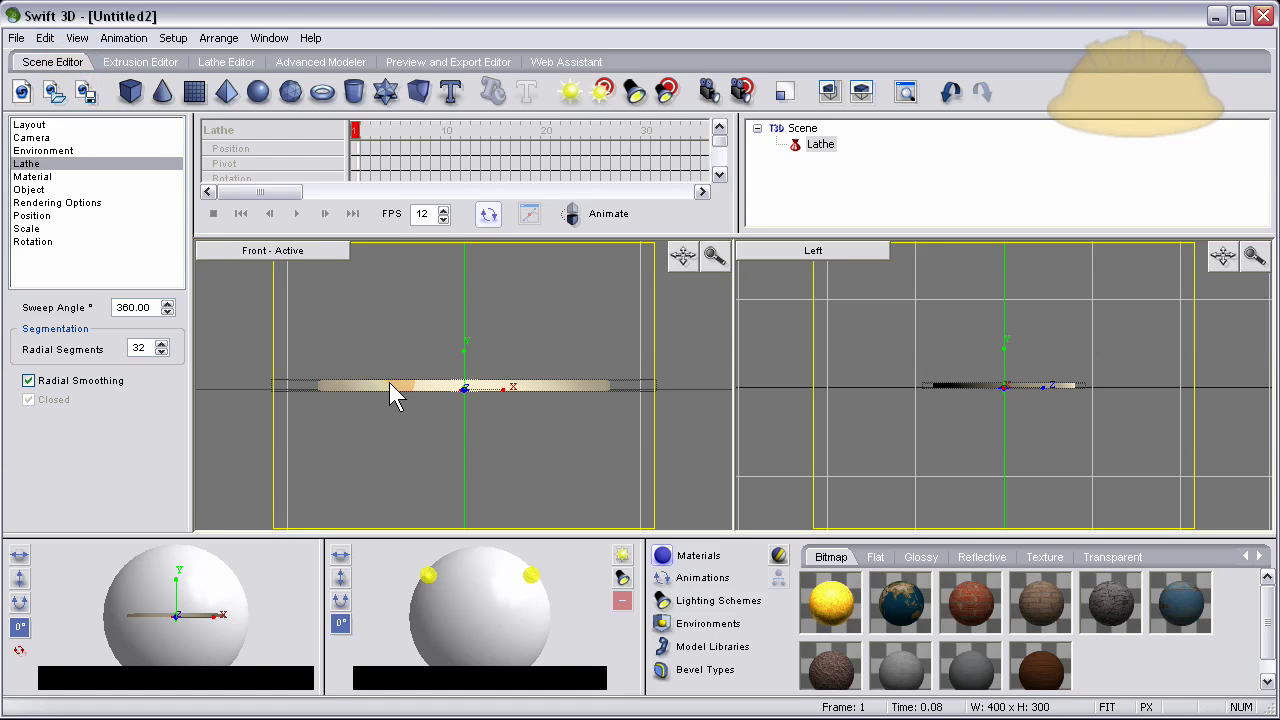
Change the Left viewport to the Top view.
click(800, 250)
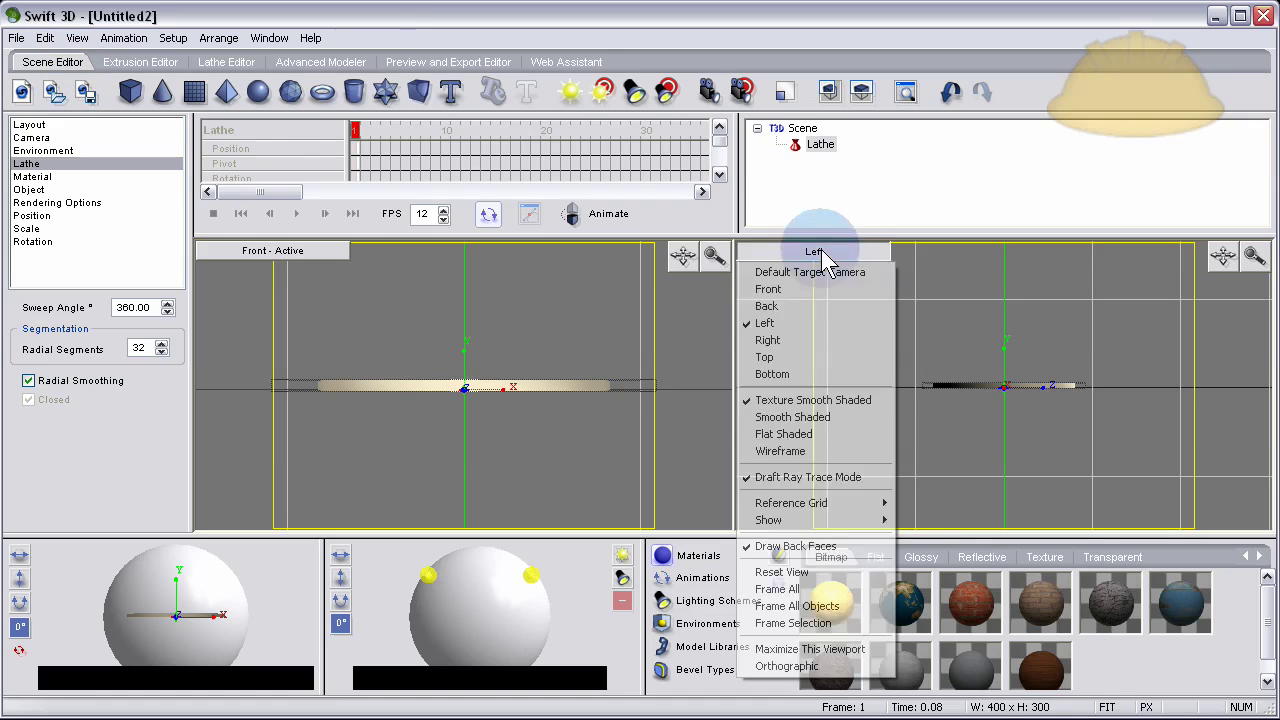
click(794, 353)
click(801, 326)
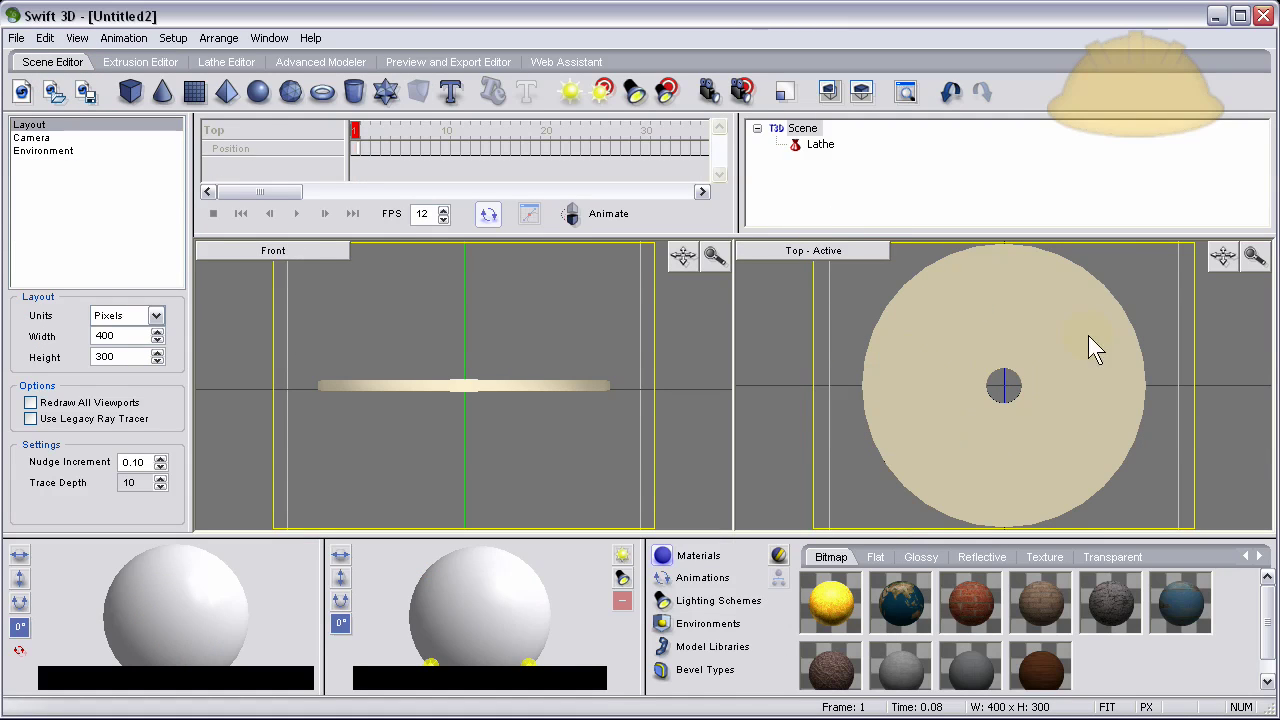
Examine how the lathe profile's gap from the centre axis relates to the disc's centre hole.
click(578, 387)
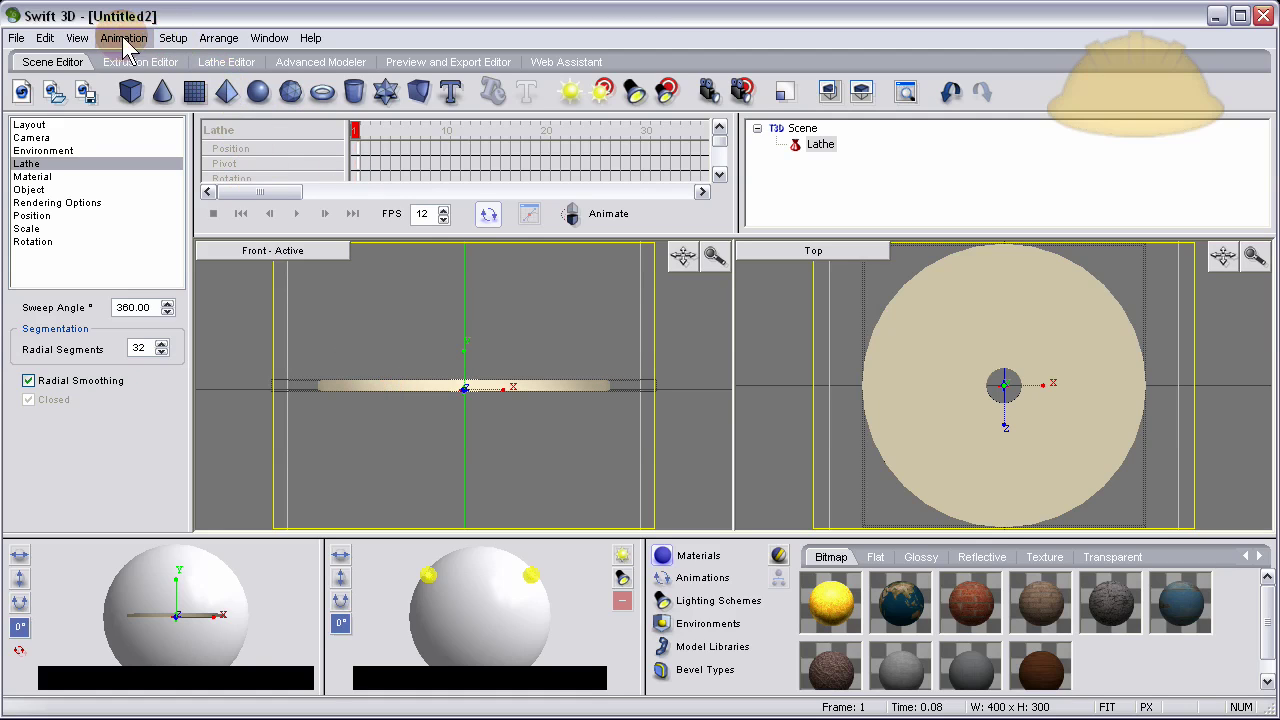
click(236, 63)
click(240, 408)
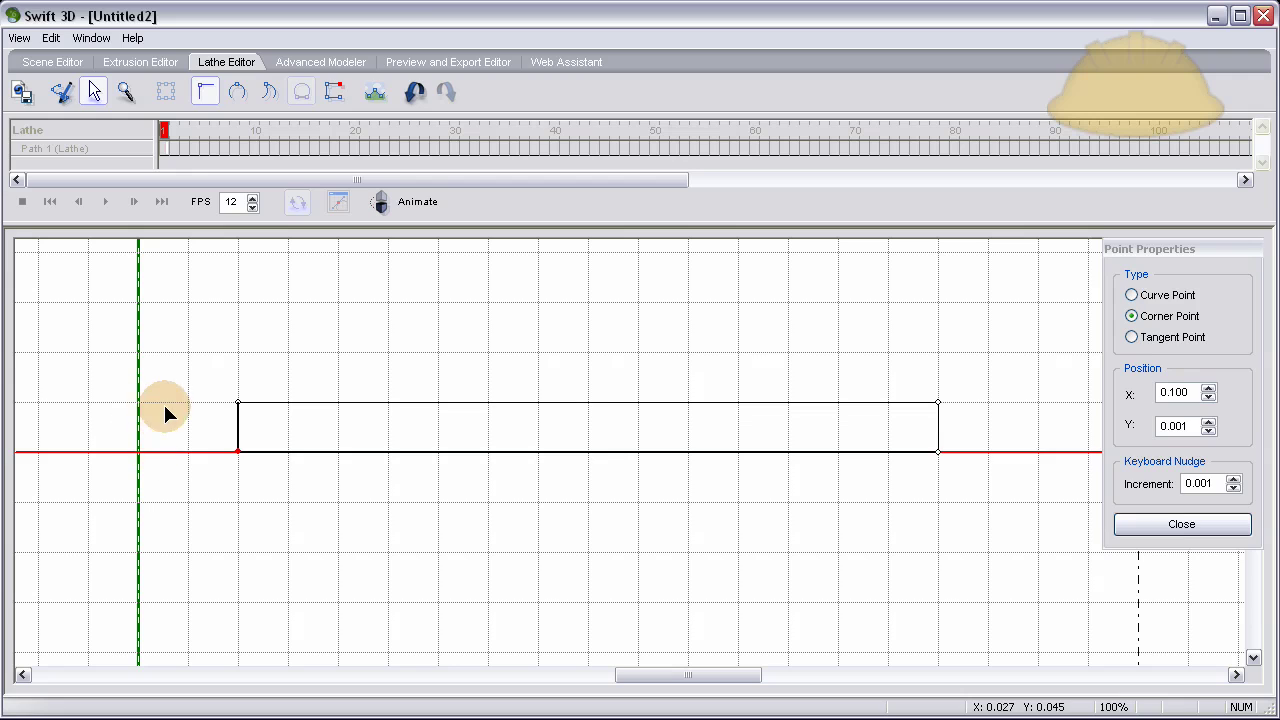
click(52, 62)
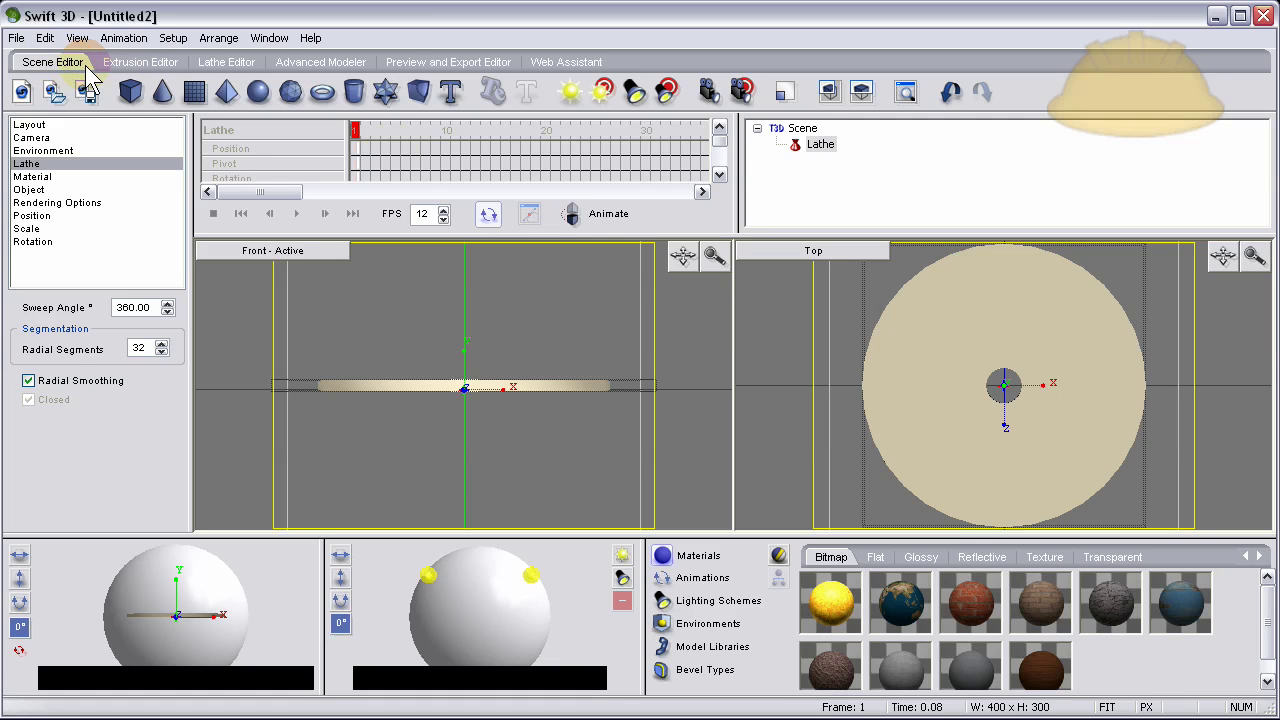
click(997, 405)
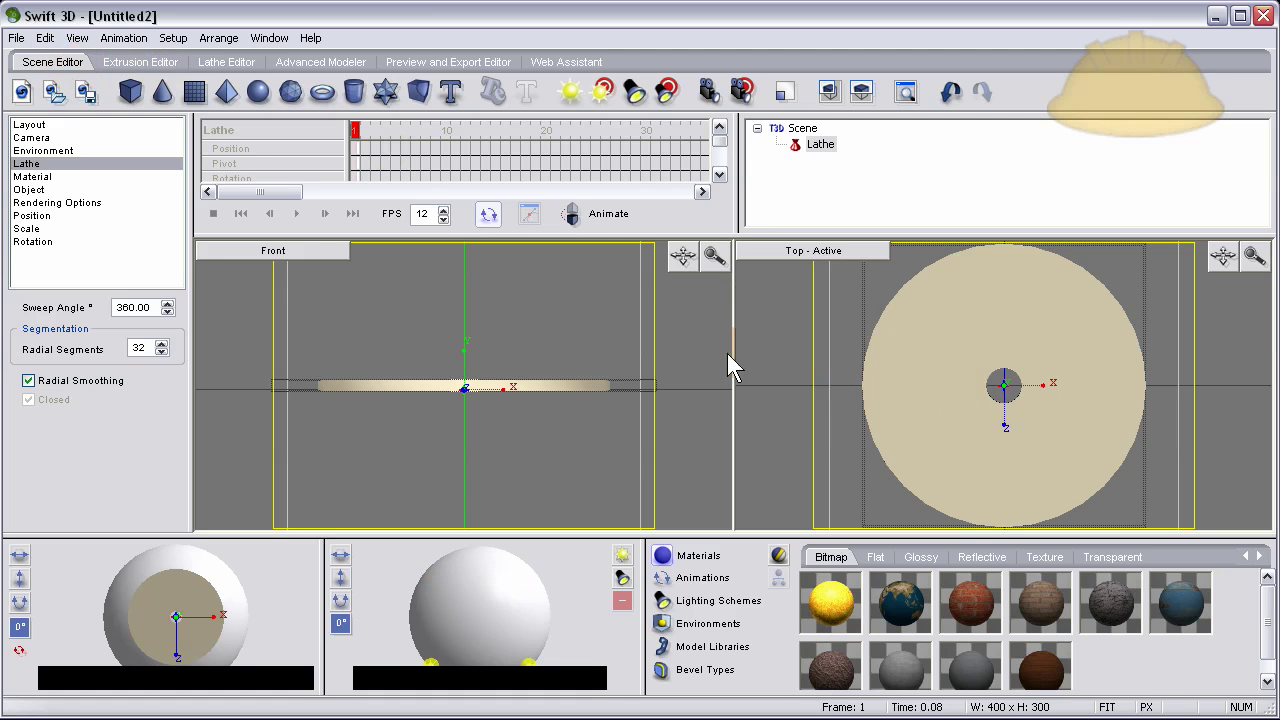
Apply the "ER - Raster 21 - Petrified" texture to the lathed disc and set its radial segments to 64.
click(540, 392)
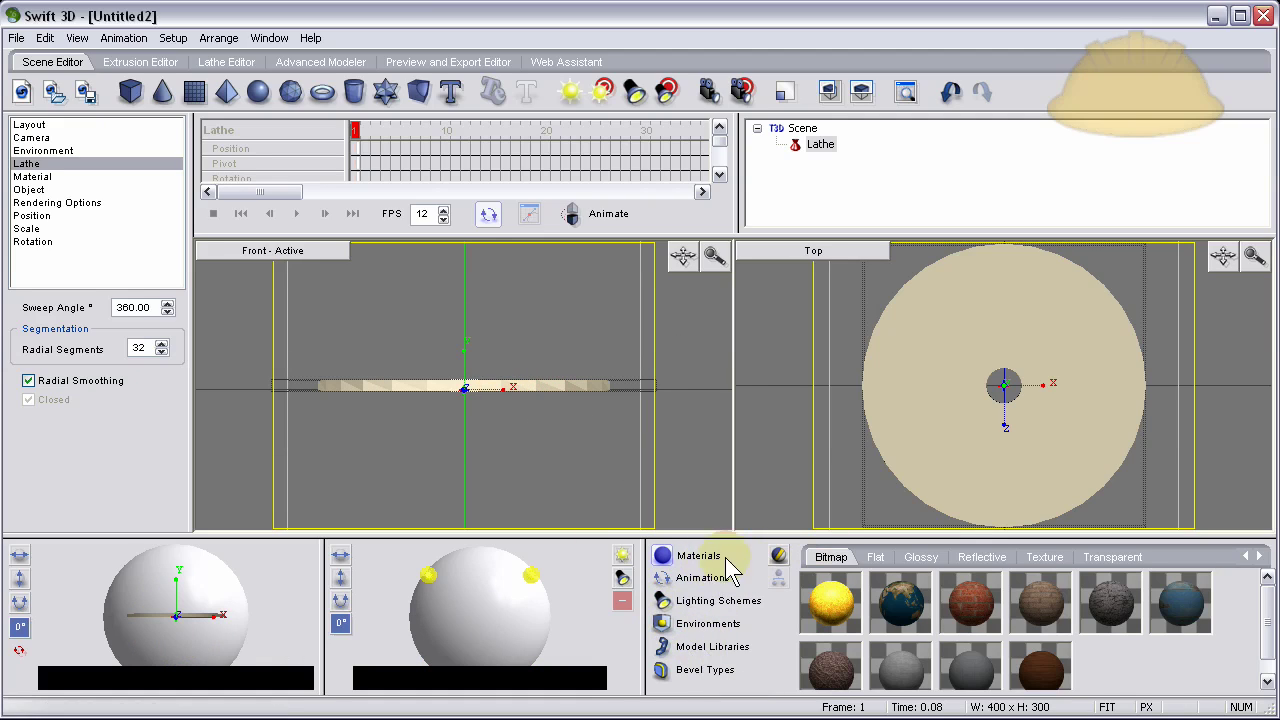
click(1044, 557)
drag(1270, 596, 1270, 656)
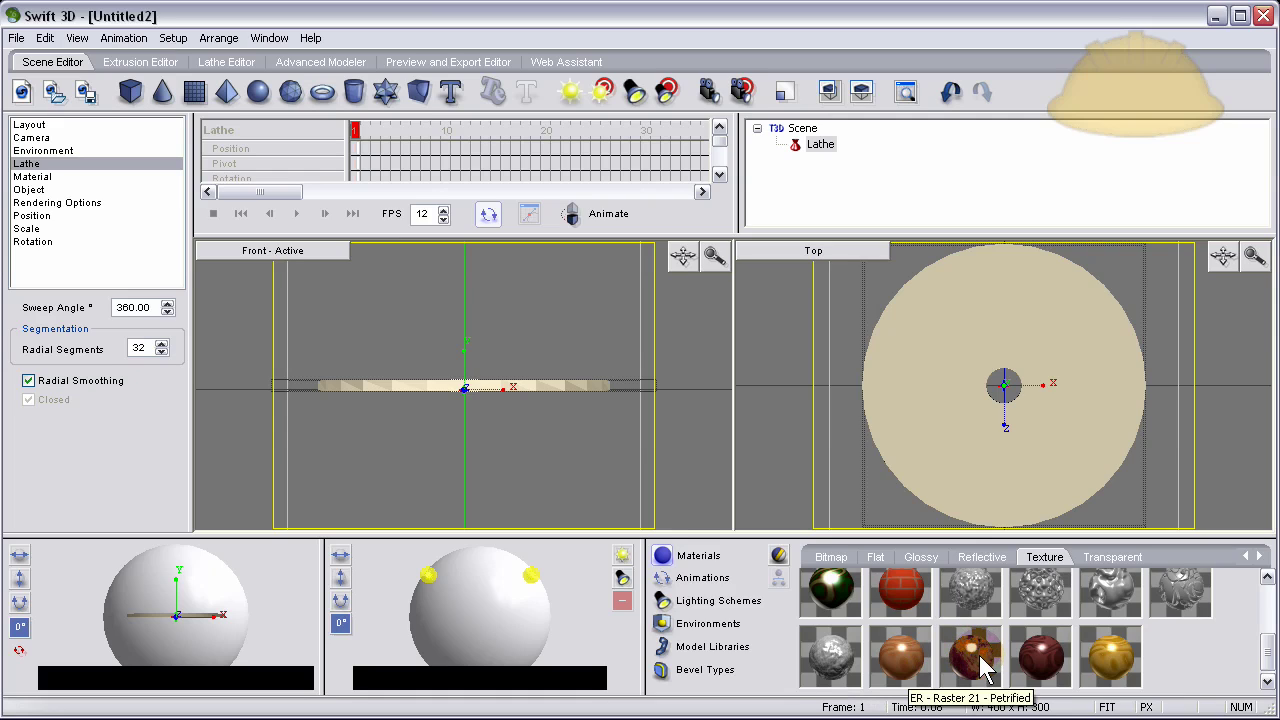
drag(983, 665, 537, 392)
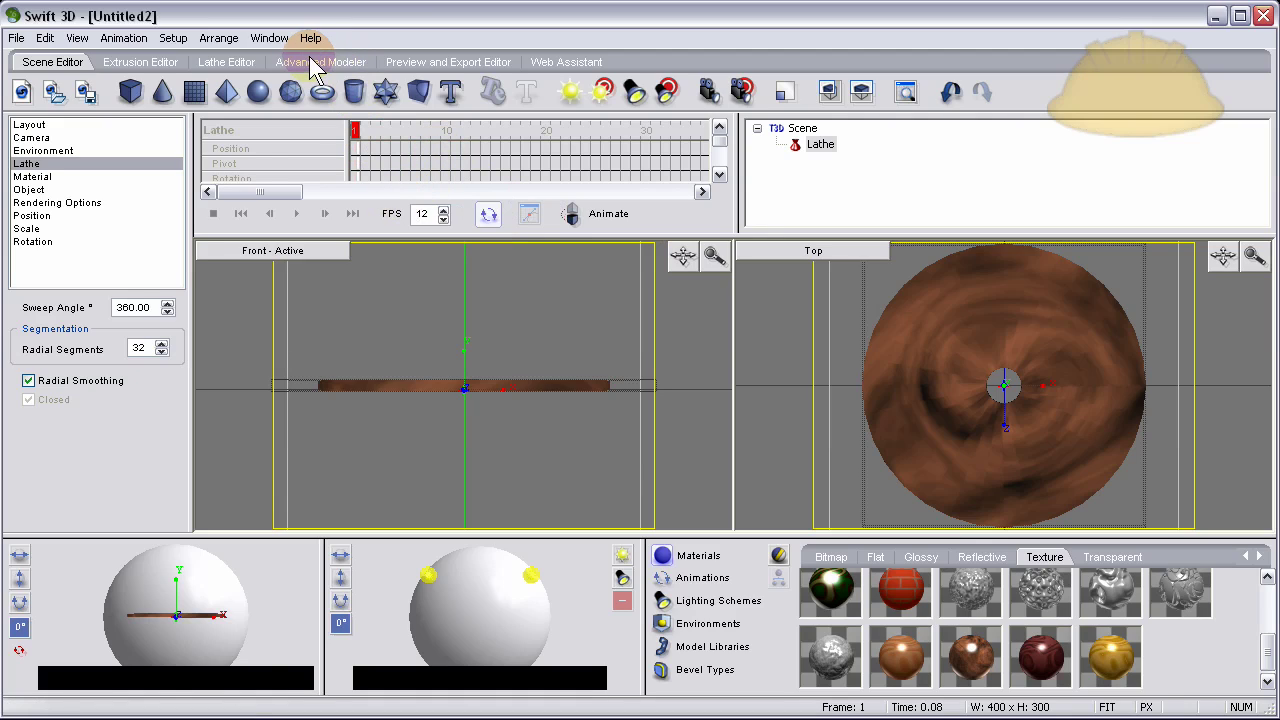
drag(146, 347, 109, 349)
click(306, 251)
Add the screw from the 3D model library to the scene, scaling it to fit the scene's contents.
click(705, 650)
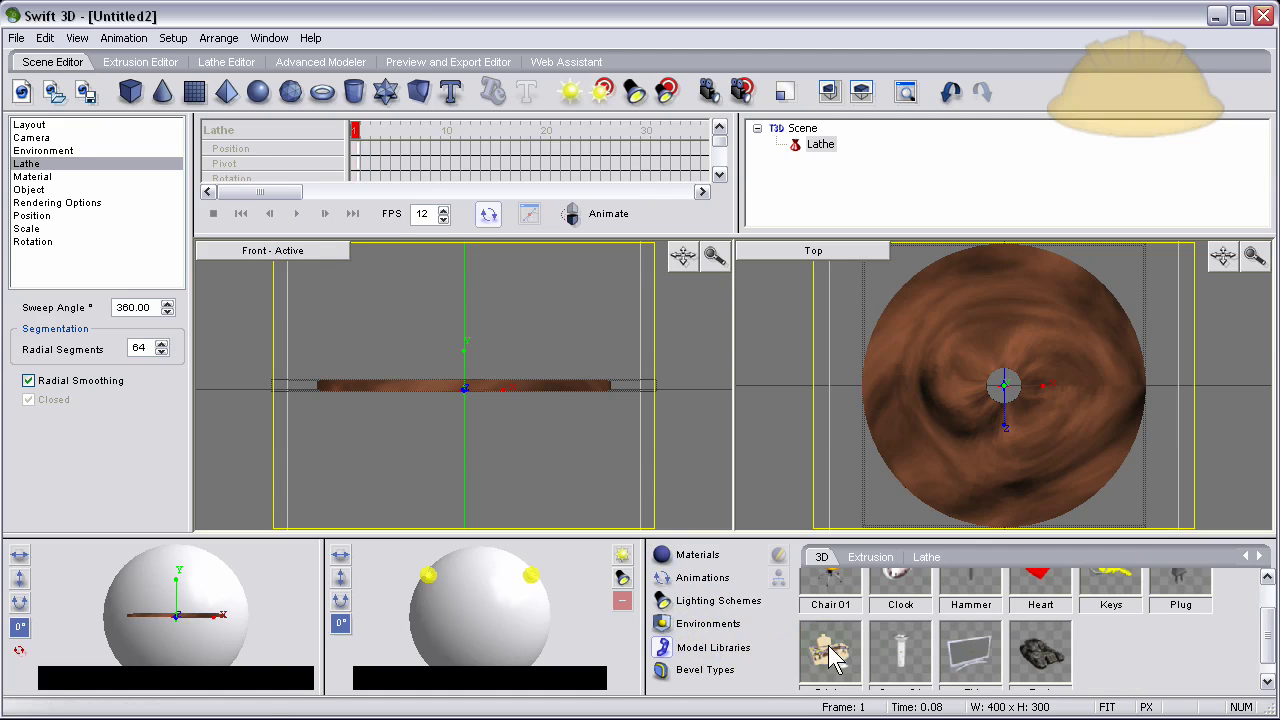
drag(901, 648, 670, 497)
drag(466, 299, 466, 299)
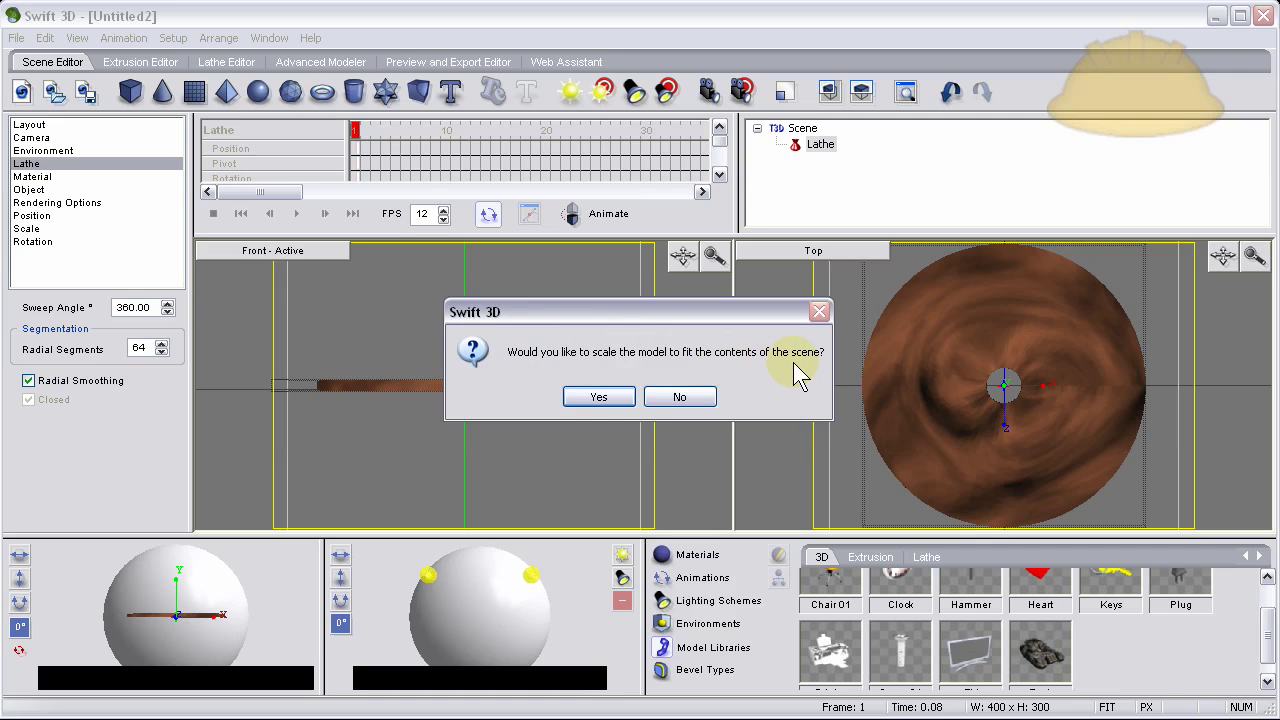
click(600, 398)
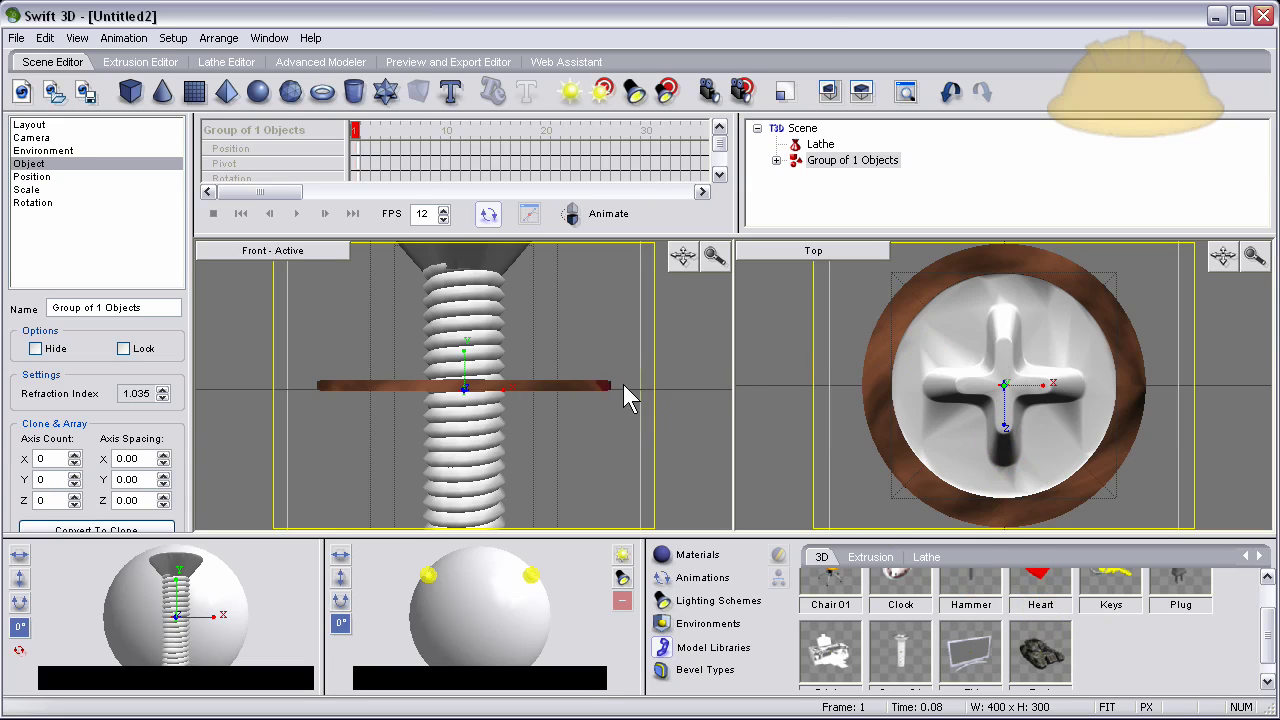
Enlarge the textured disc so it extends well beyond the screw head, and select the disc.
click(993, 381)
drag(586, 330, 586, 437)
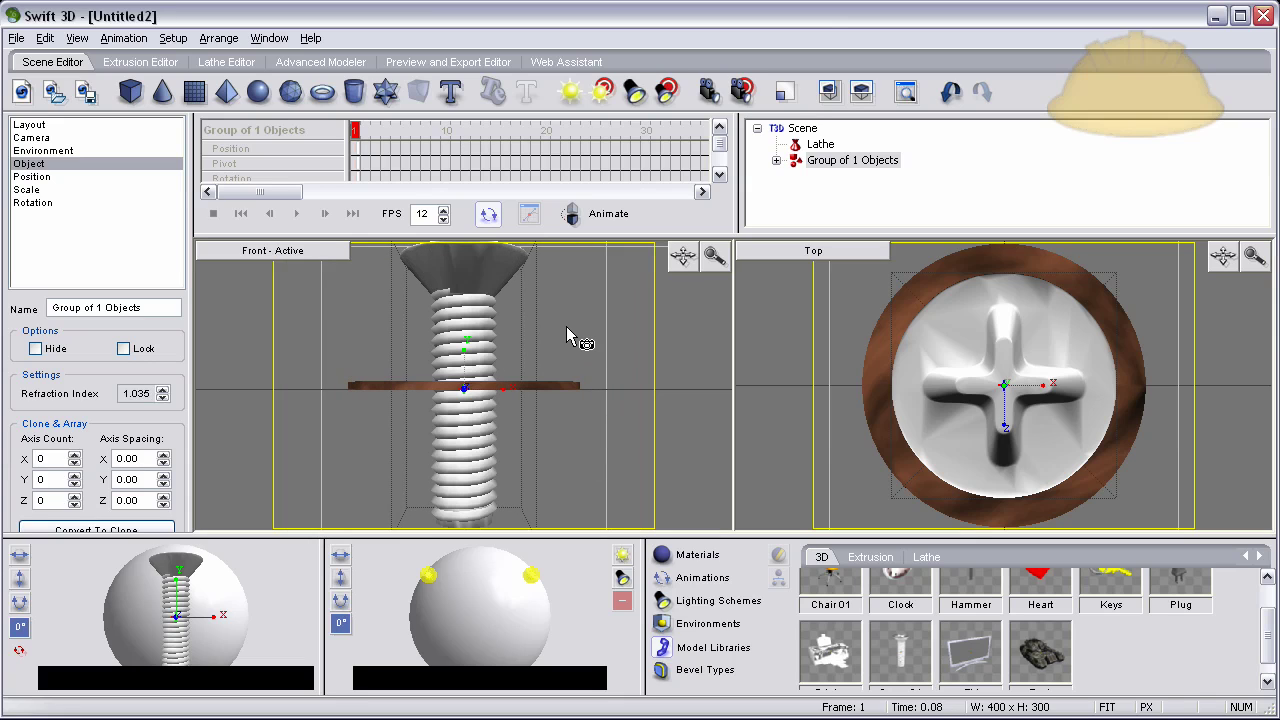
drag(566, 328, 562, 458)
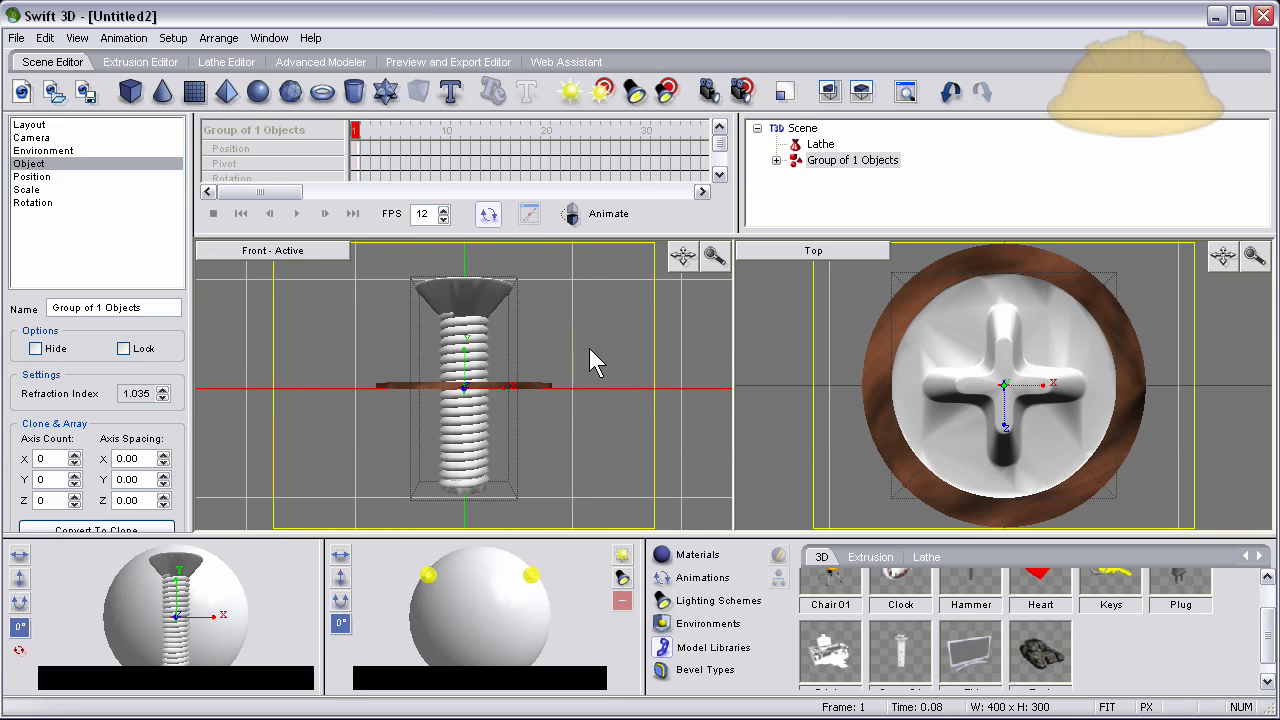
click(641, 372)
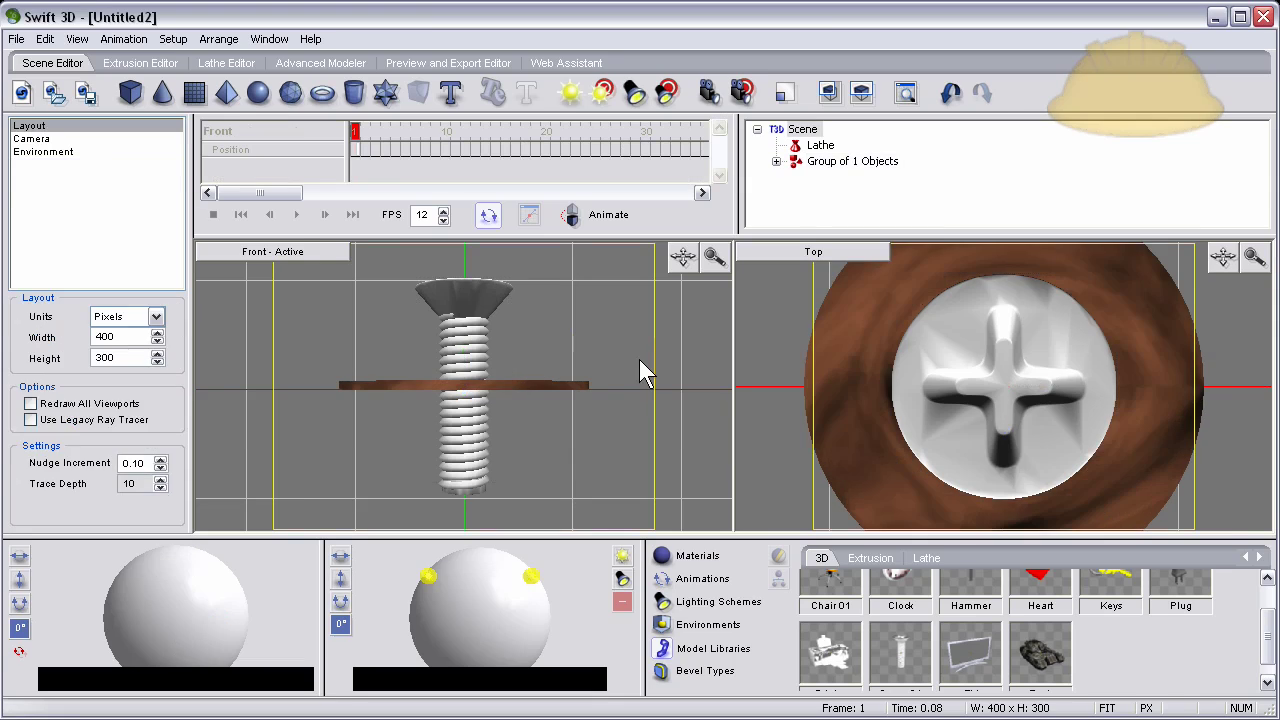
click(558, 386)
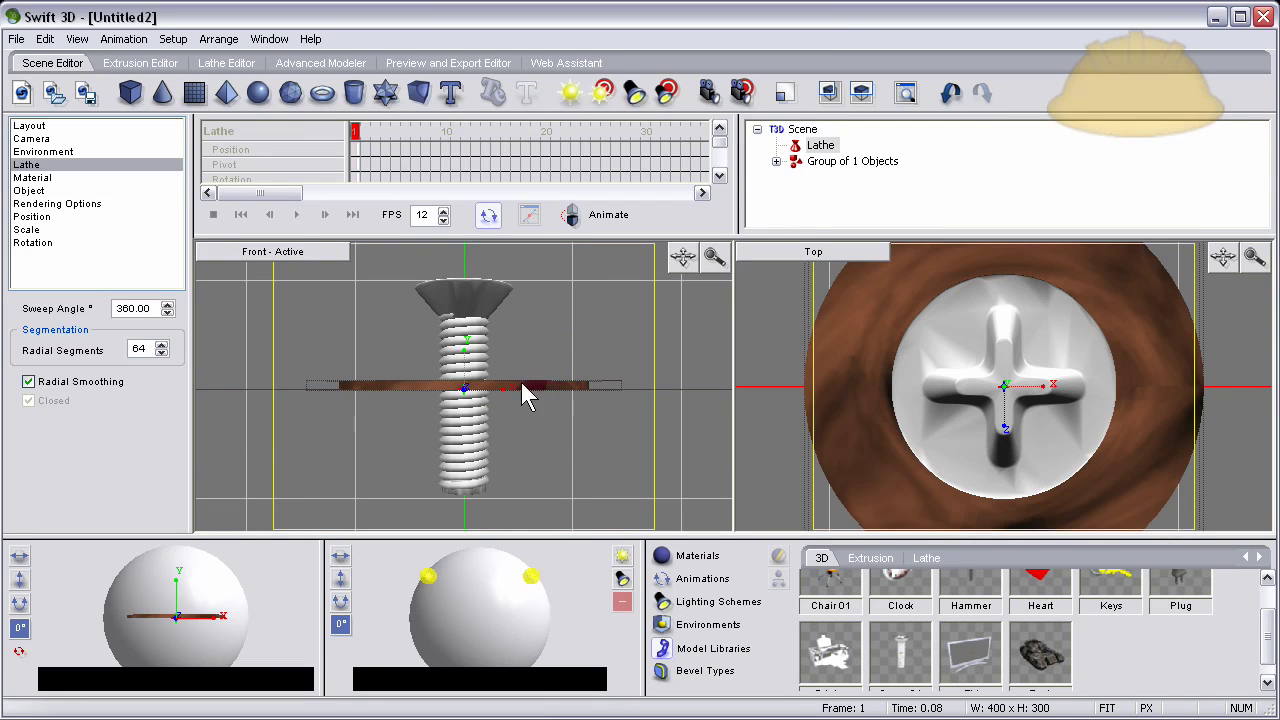
Reselect the disc, examine its X, Y and Z scale factors, and deselect it.
click(577, 408)
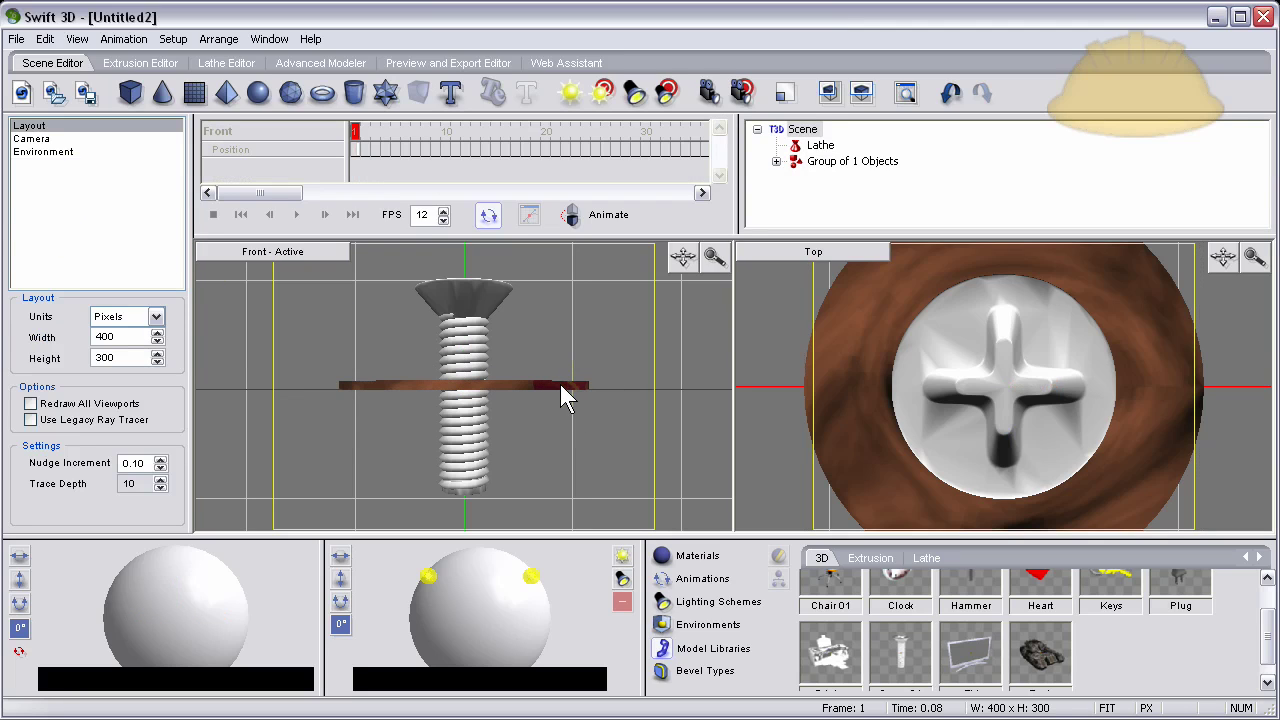
click(557, 386)
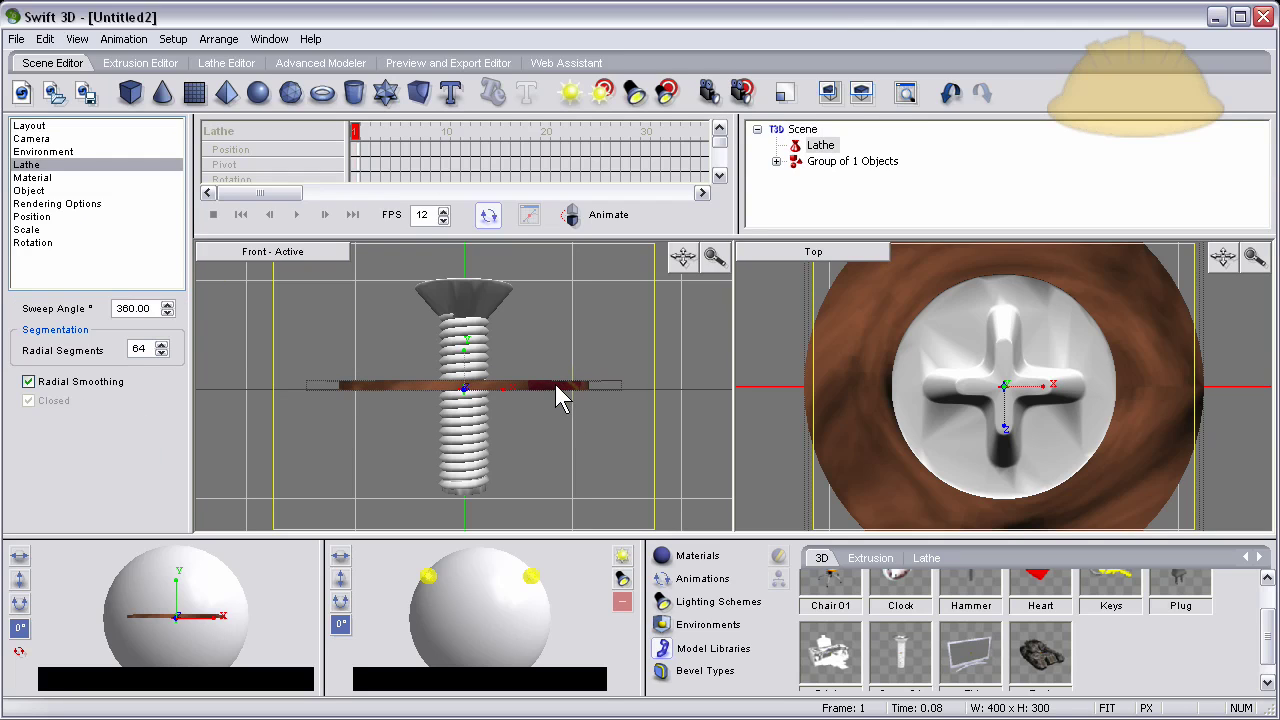
click(27, 231)
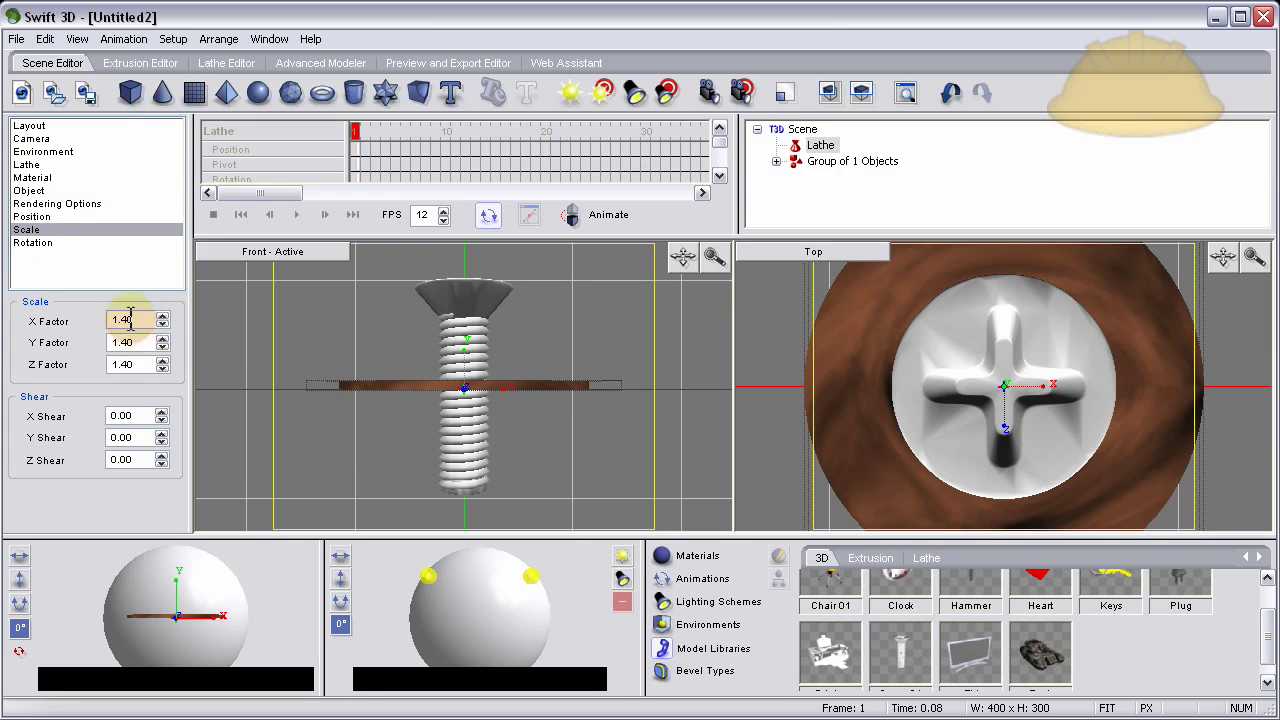
click(389, 346)
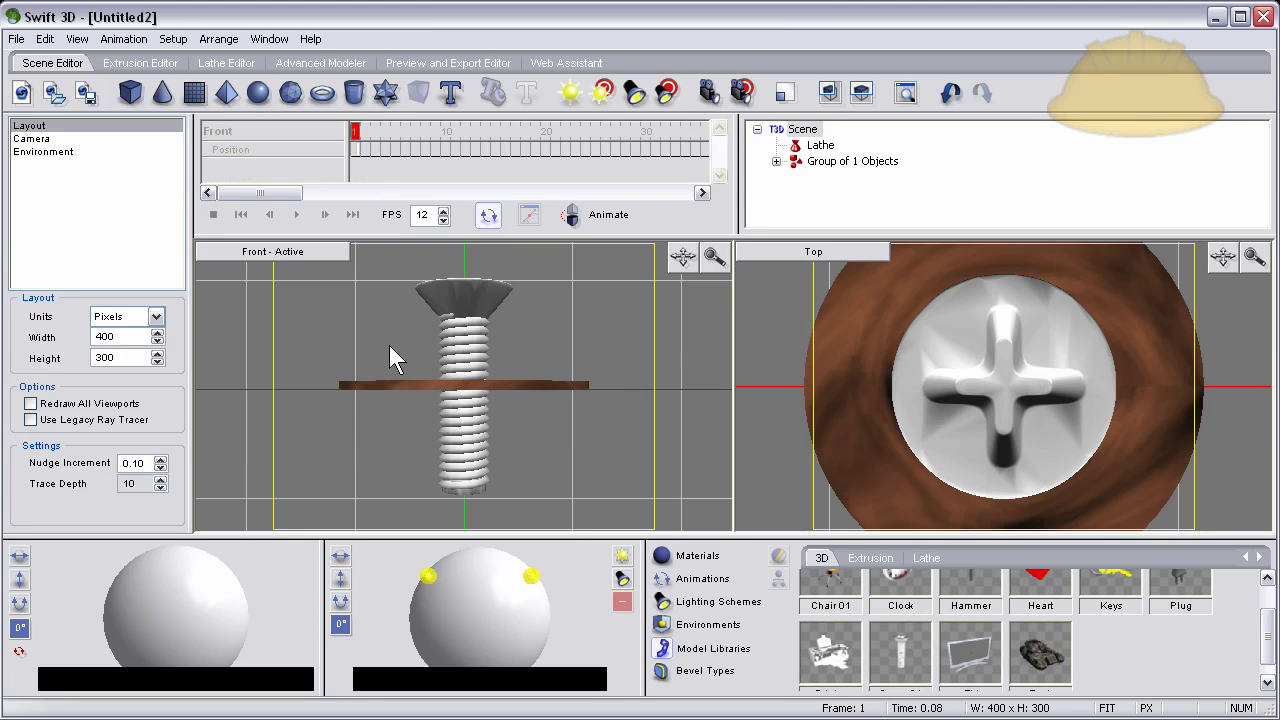
Select the screw group and turn on animation mode for it.
click(459, 305)
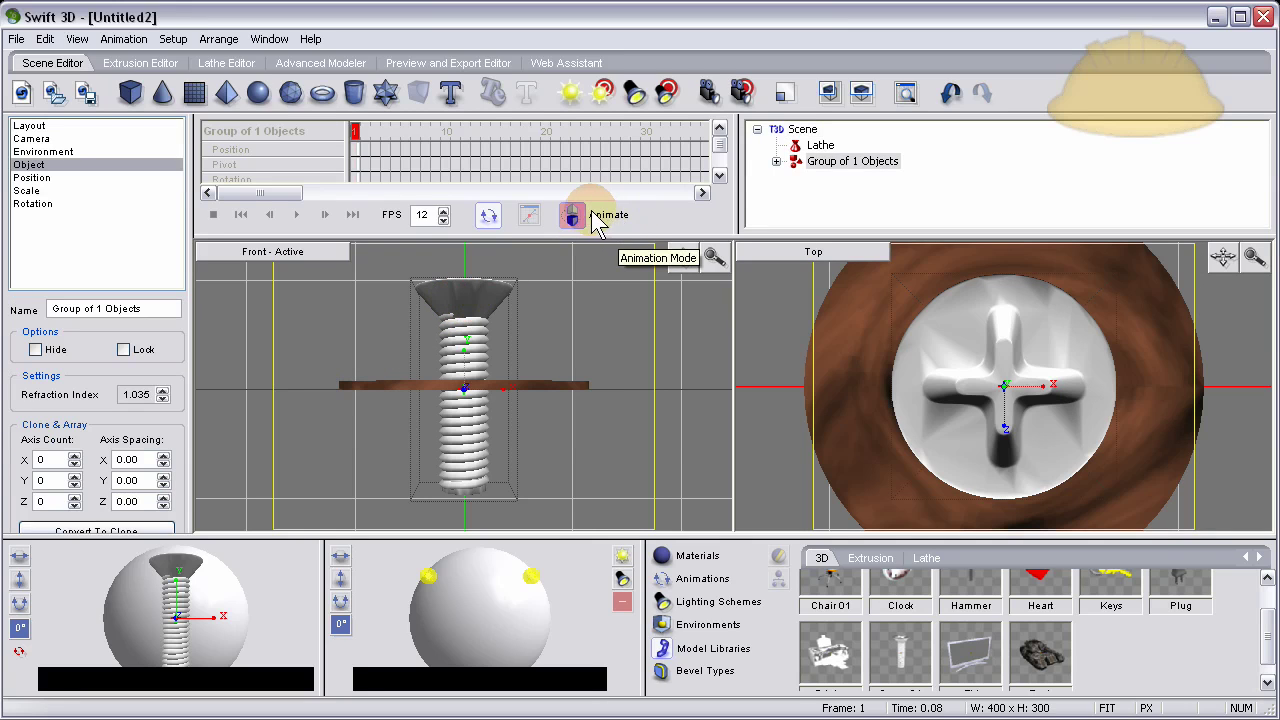
click(574, 218)
click(472, 290)
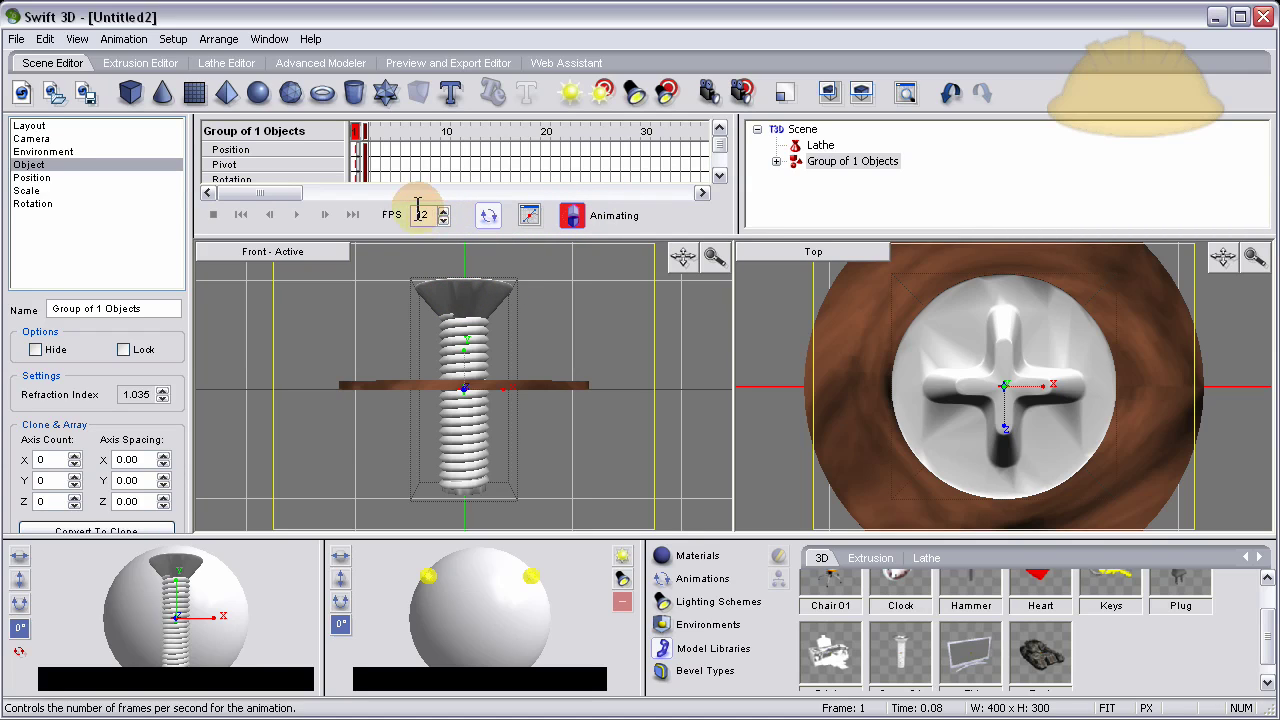
At frame 10, keyframe a turn of the screw about its vertical axis to rotation X 180, Y 40, Z 180.
click(375, 149)
drag(365, 140, 446, 131)
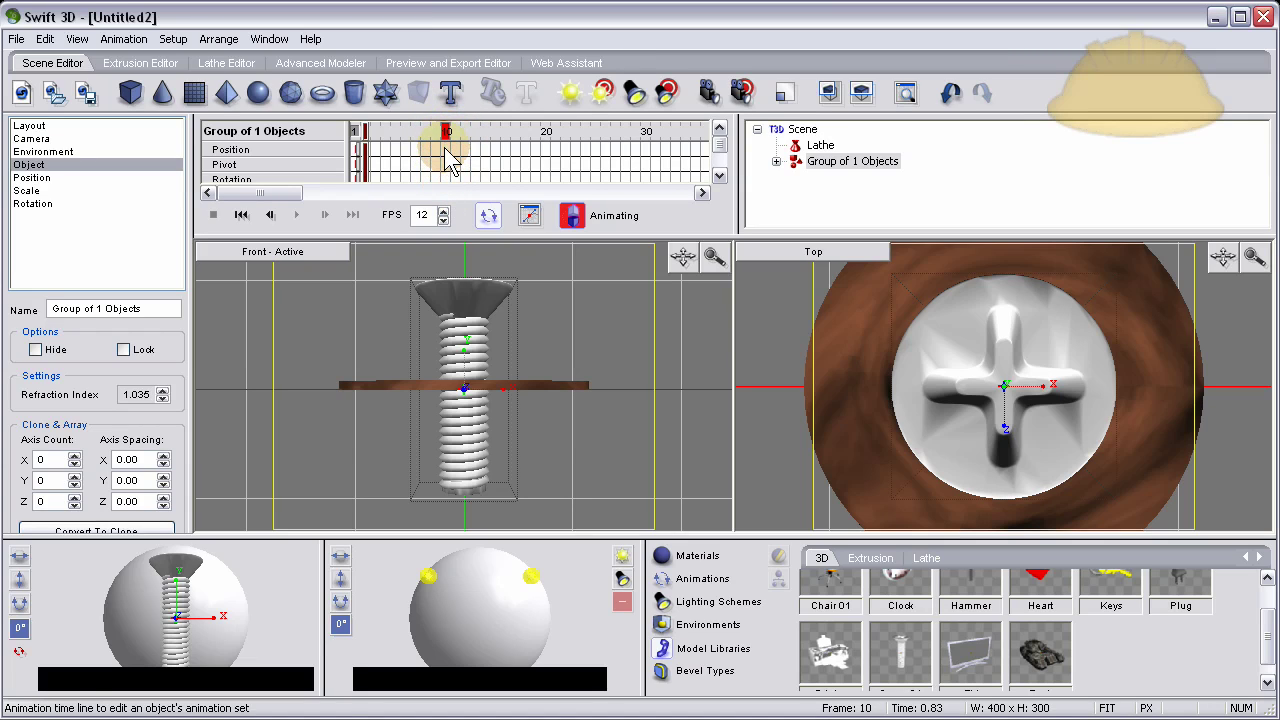
click(472, 297)
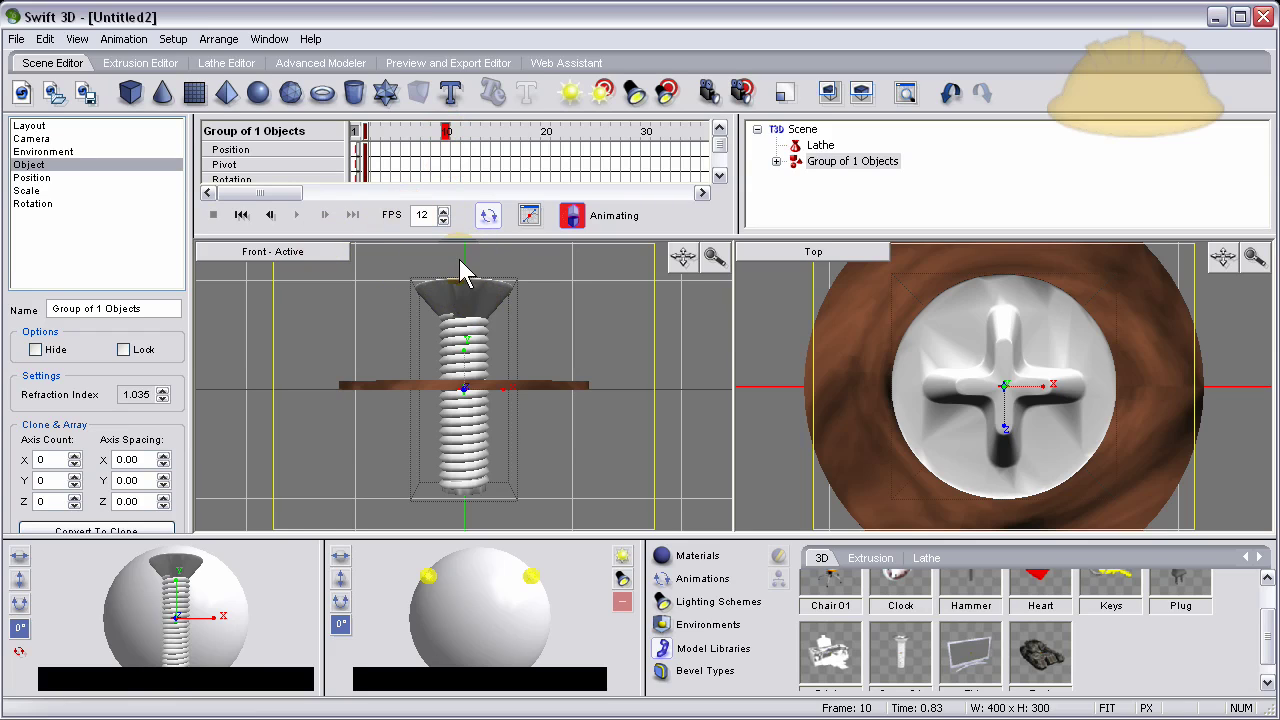
click(33, 204)
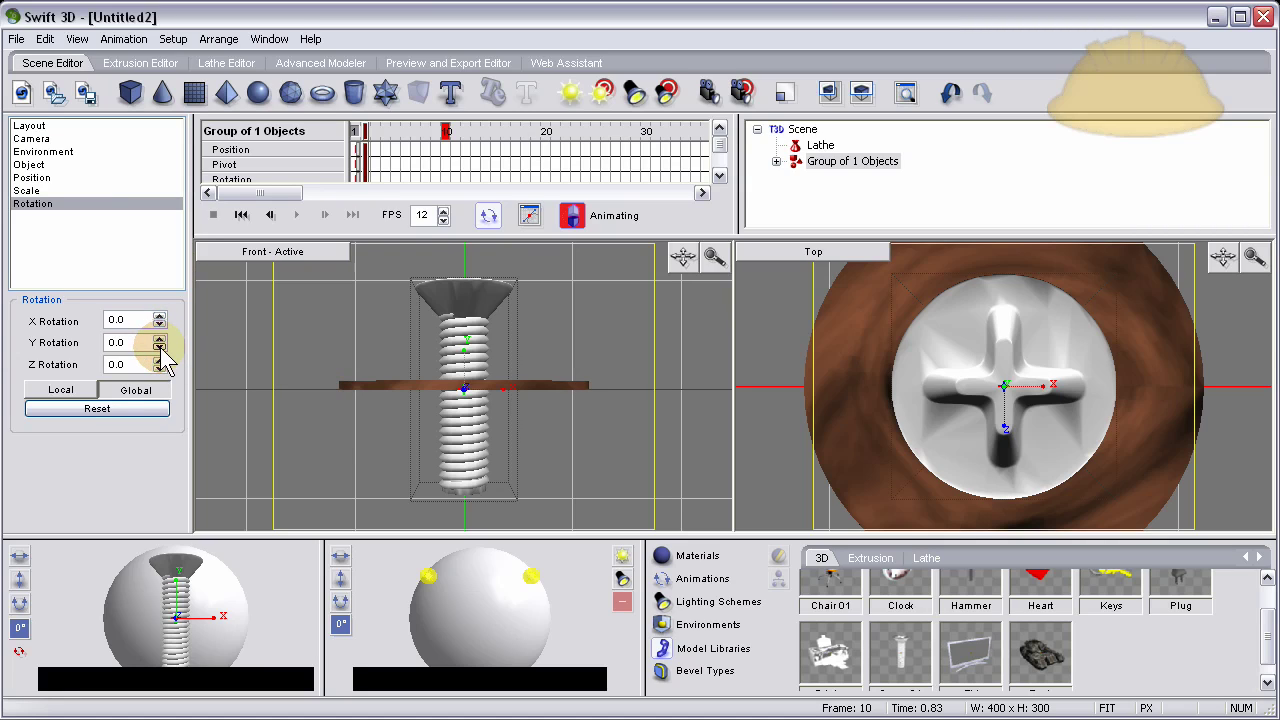
drag(160, 350, 160, 350)
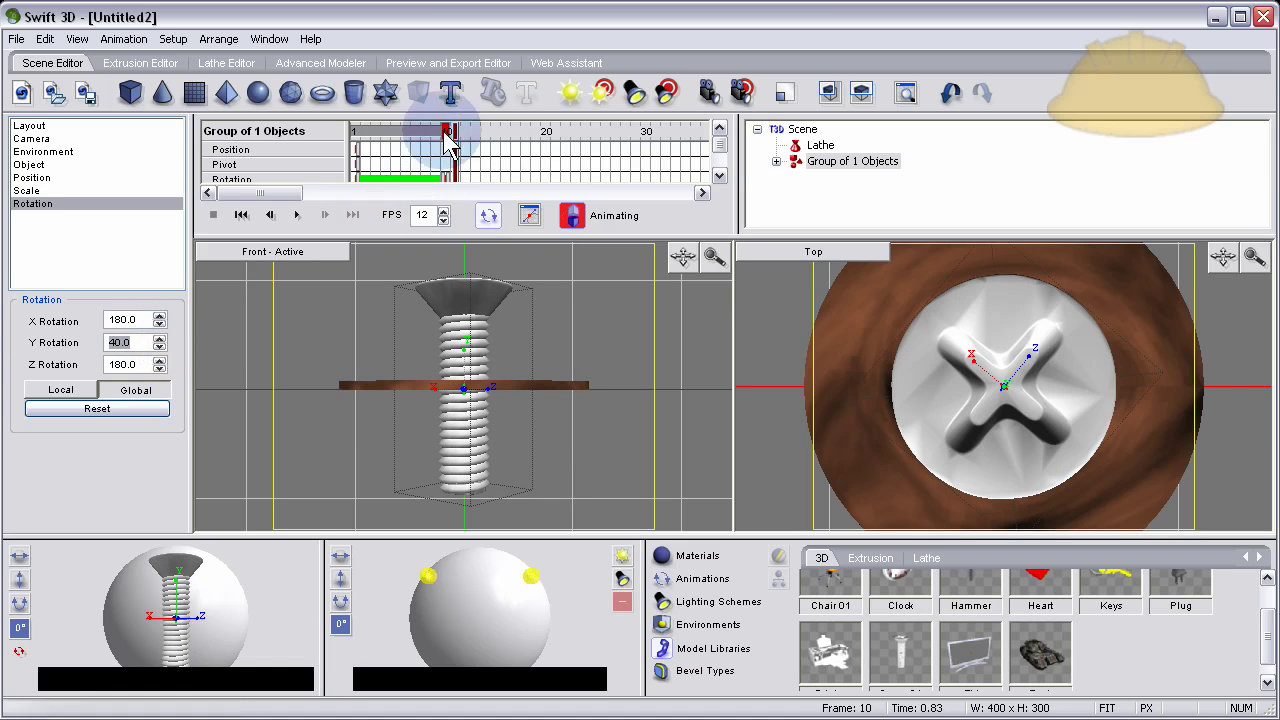
At frame 20, keyframe the screw turned further about its vertical axis, to a Y rotation of -7.
mouse_move(447, 143)
mouse_down()
mouse_move(376, 131)
mouse_move(450, 131)
mouse_move(355, 131)
mouse_move(544, 131)
mouse_up()
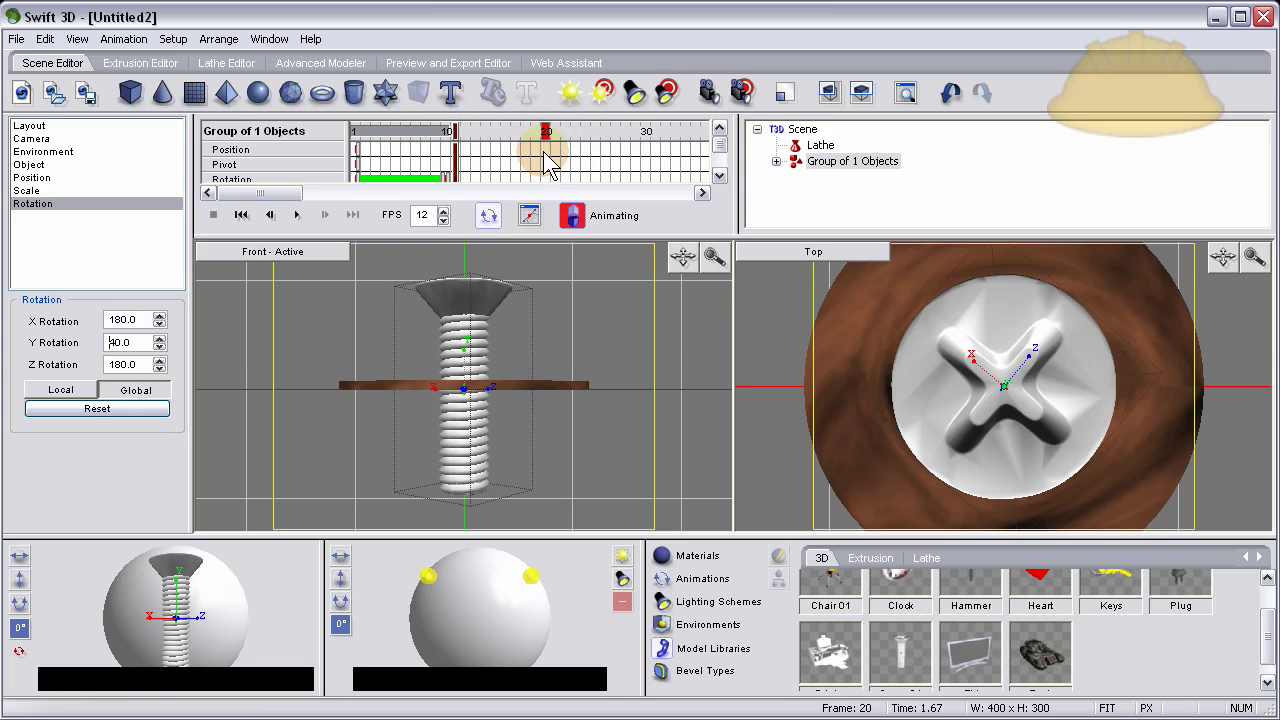
click(442, 297)
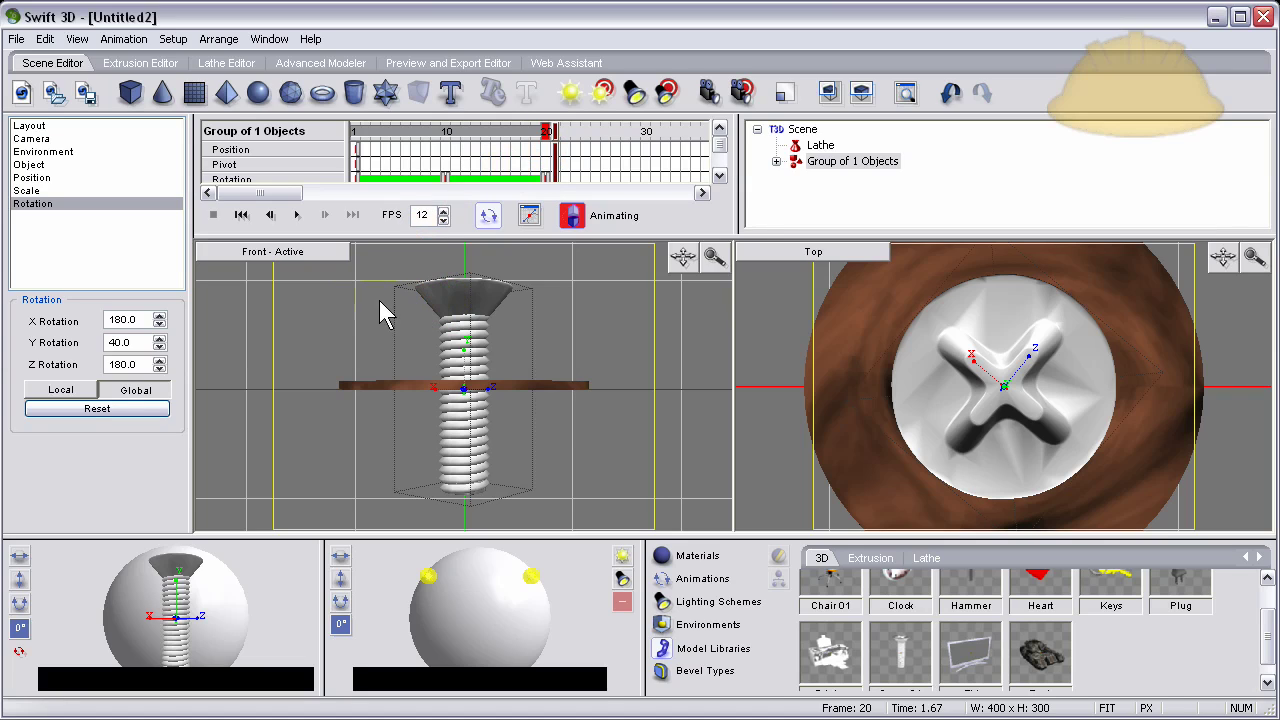
click(160, 343)
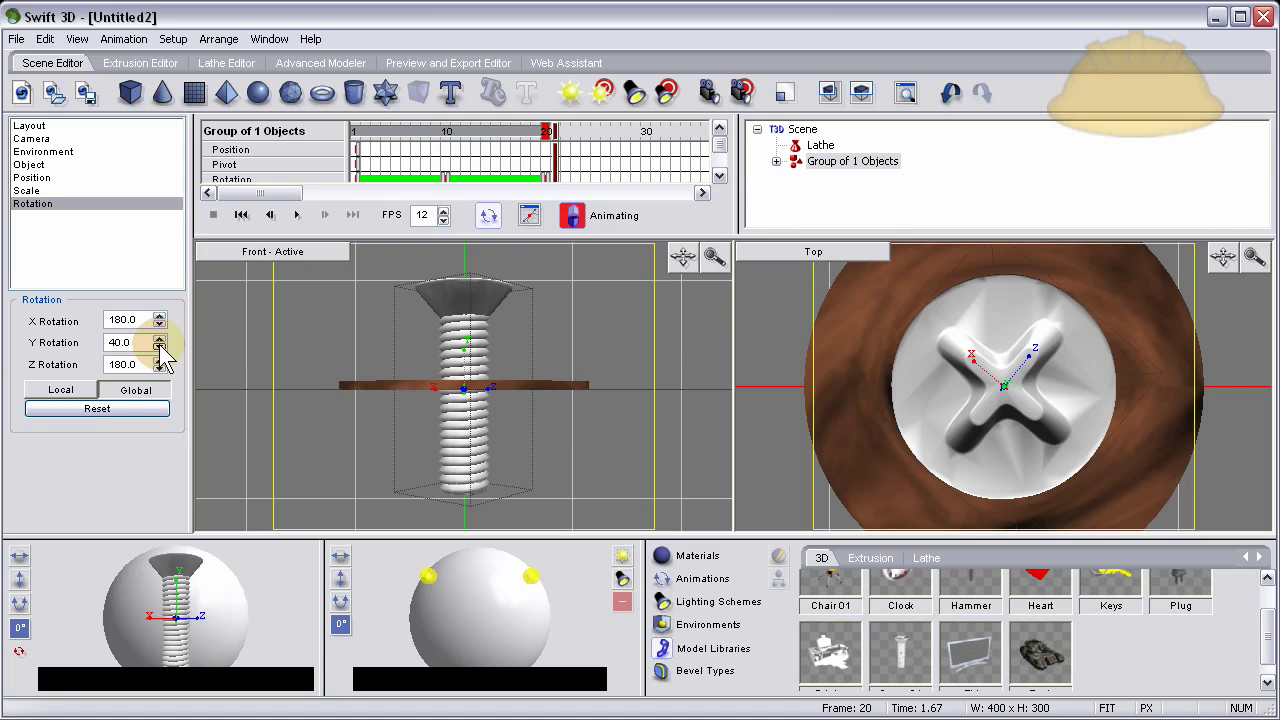
click(159, 342)
click(159, 342)
click(159, 342)
click(159, 342)
click(159, 342)
click(159, 341)
click(159, 341)
click(159, 341)
click(159, 341)
click(159, 341)
click(159, 341)
click(159, 341)
click(159, 341)
click(158, 347)
click(158, 347)
click(158, 347)
click(158, 347)
click(158, 347)
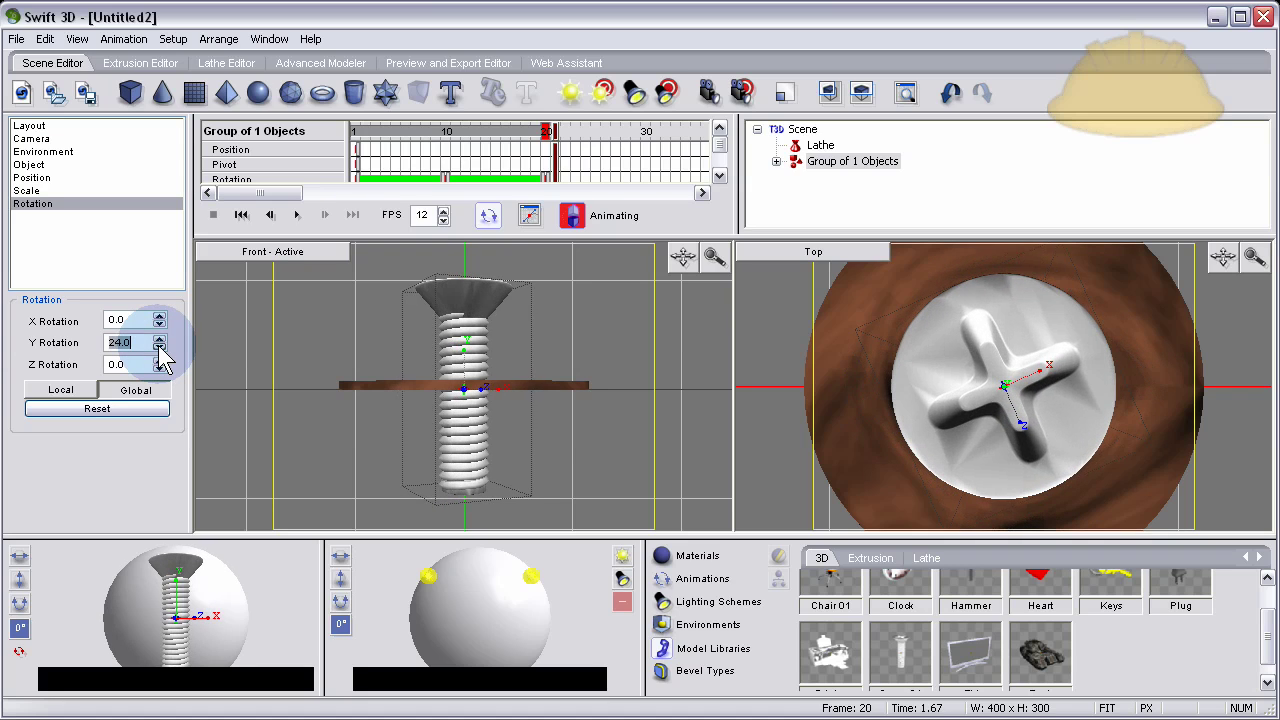
click(158, 347)
click(158, 347)
click(158, 347)
click(158, 347)
click(158, 347)
click(158, 347)
click(158, 347)
click(158, 347)
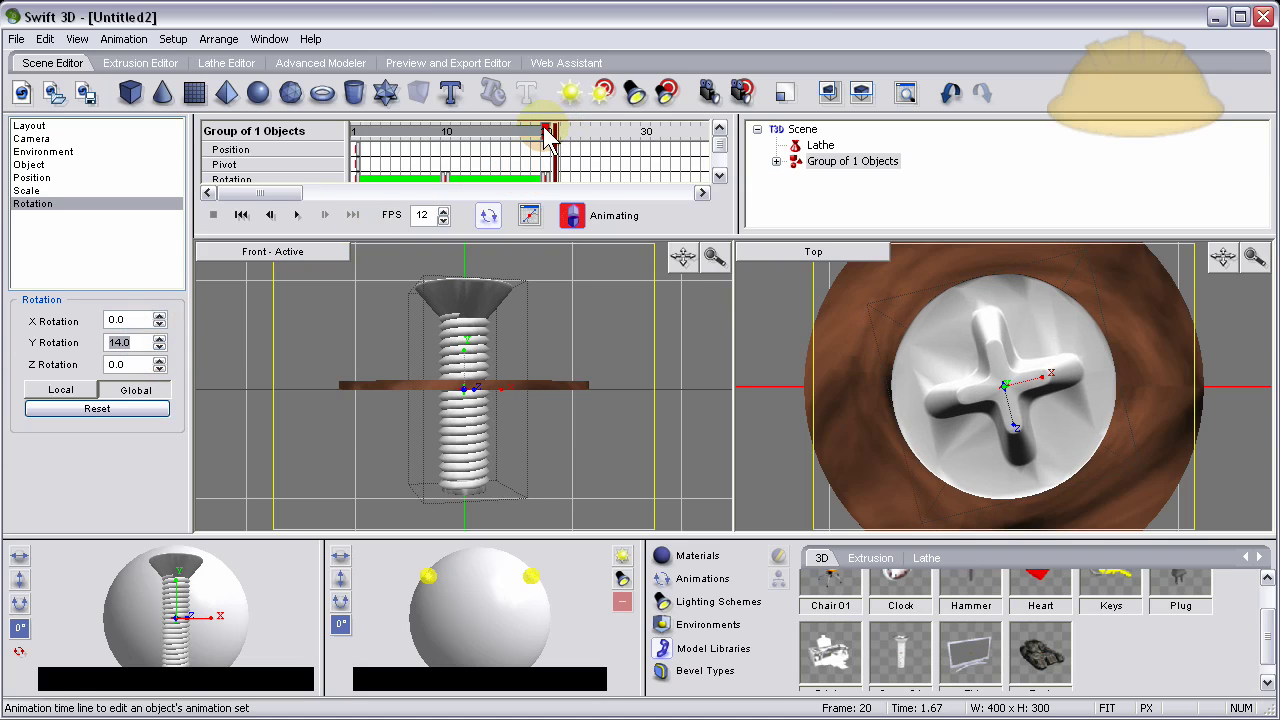
mouse_move(547, 130)
mouse_down()
mouse_move(356, 128)
mouse_move(548, 130)
mouse_up()
click(545, 130)
click(160, 343)
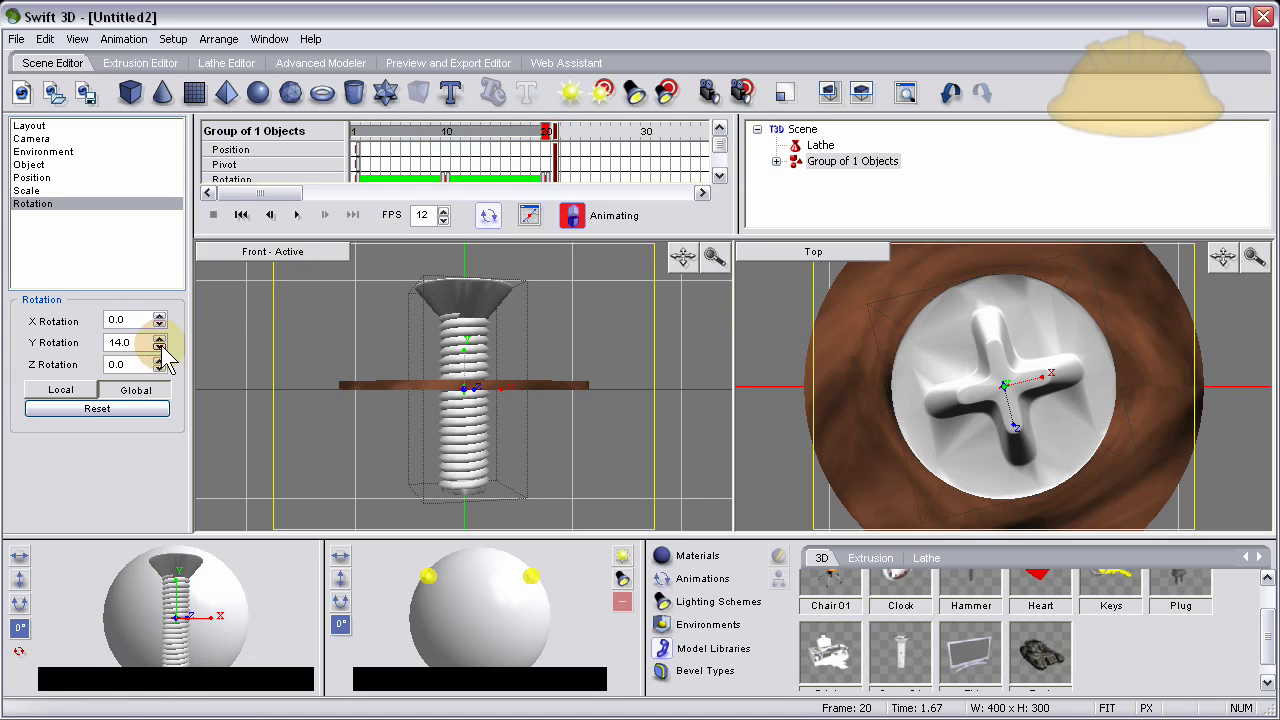
click(160, 347)
click(160, 347)
click(160, 347)
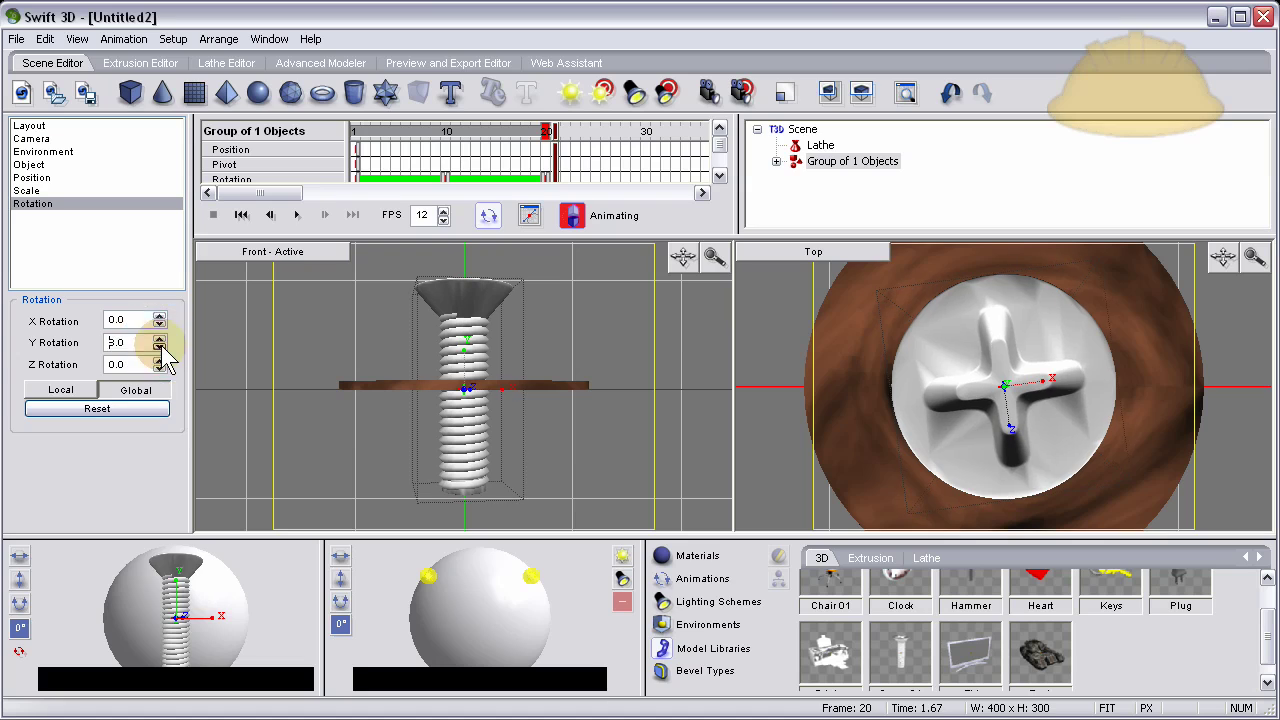
click(160, 347)
click(160, 347)
click(160, 347)
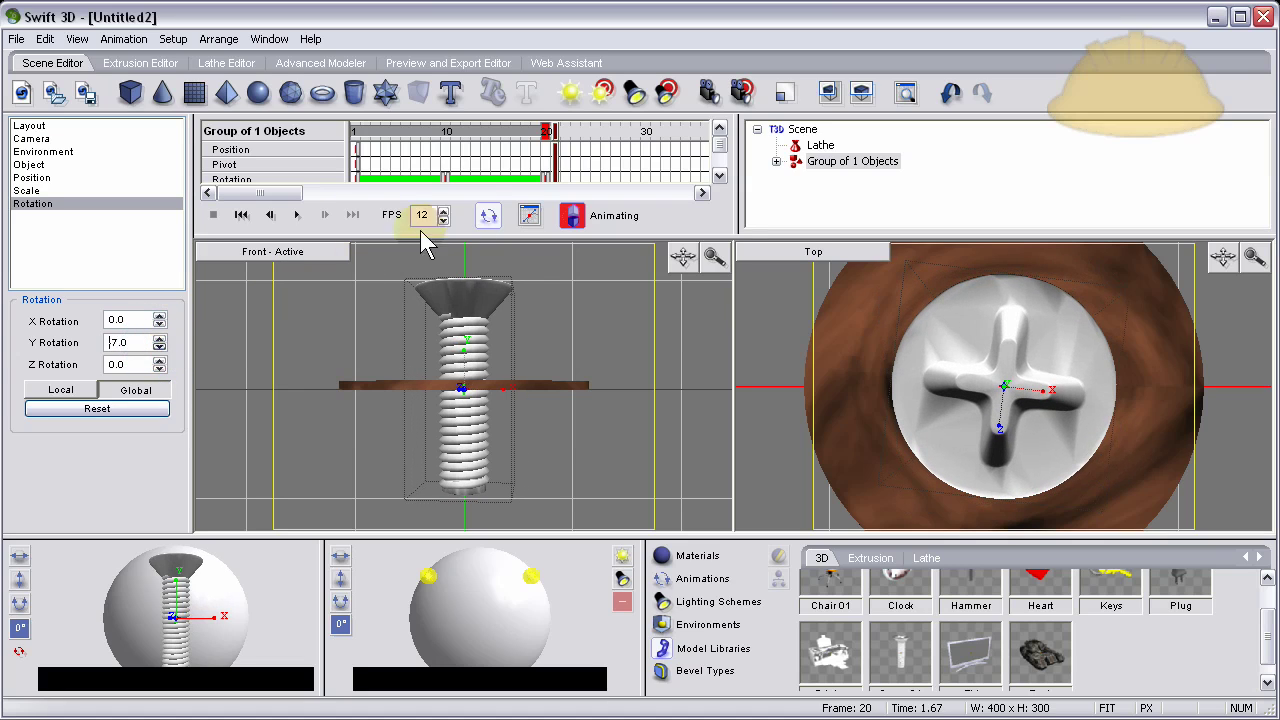
Continue the screw's turning with rotation keyframes at frames 30 and 40, ending at a Y rotation of -50.
mouse_move(556, 140)
mouse_down()
mouse_move(358, 132)
mouse_move(546, 132)
mouse_up()
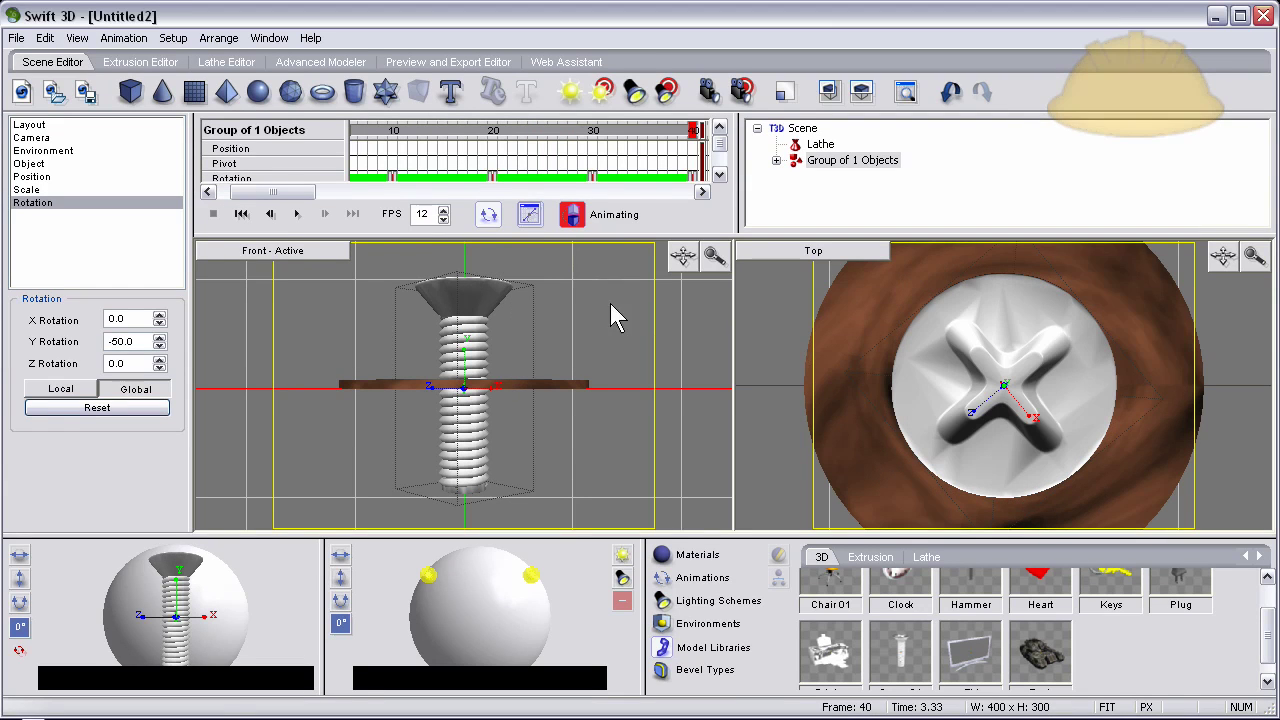
click(690, 145)
mouse_move(697, 145)
mouse_down()
mouse_move(670, 132)
mouse_move(328, 121)
mouse_move(717, 127)
mouse_move(570, 130)
mouse_move(685, 131)
mouse_up()
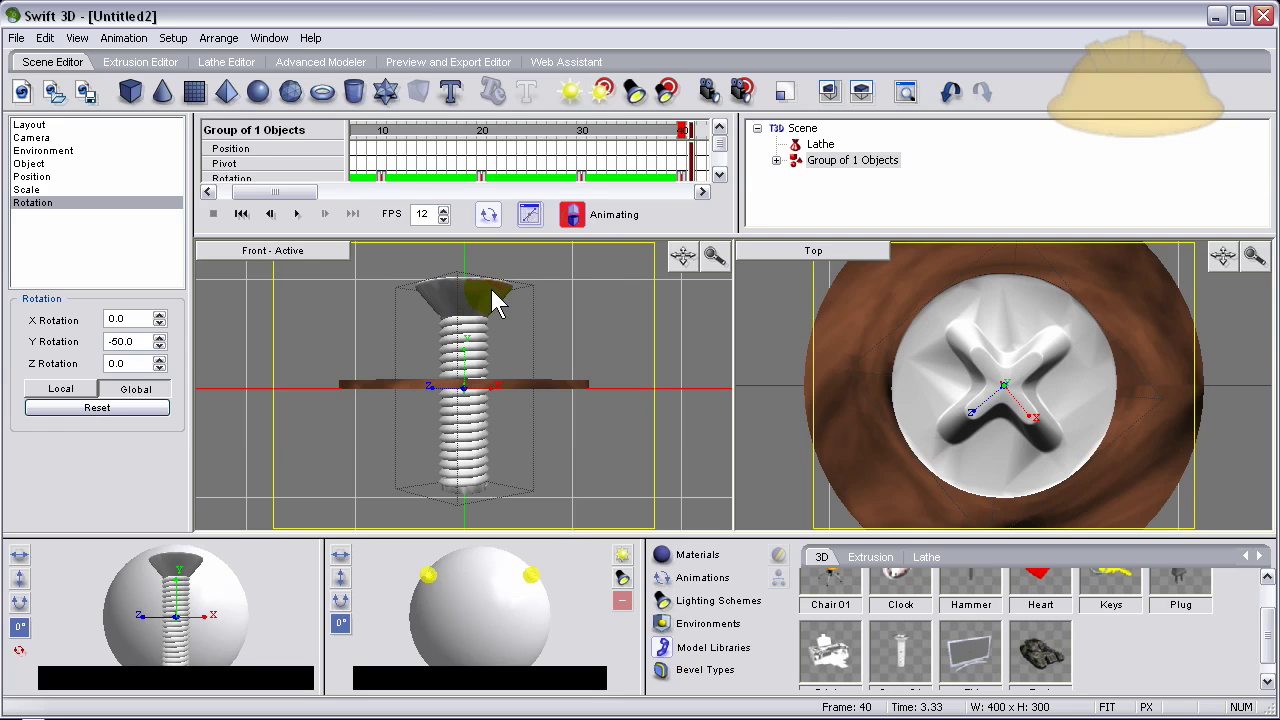
At frame 40, lower the screw through the disc by setting its object position's Y coordinate to -0.79.
click(32, 177)
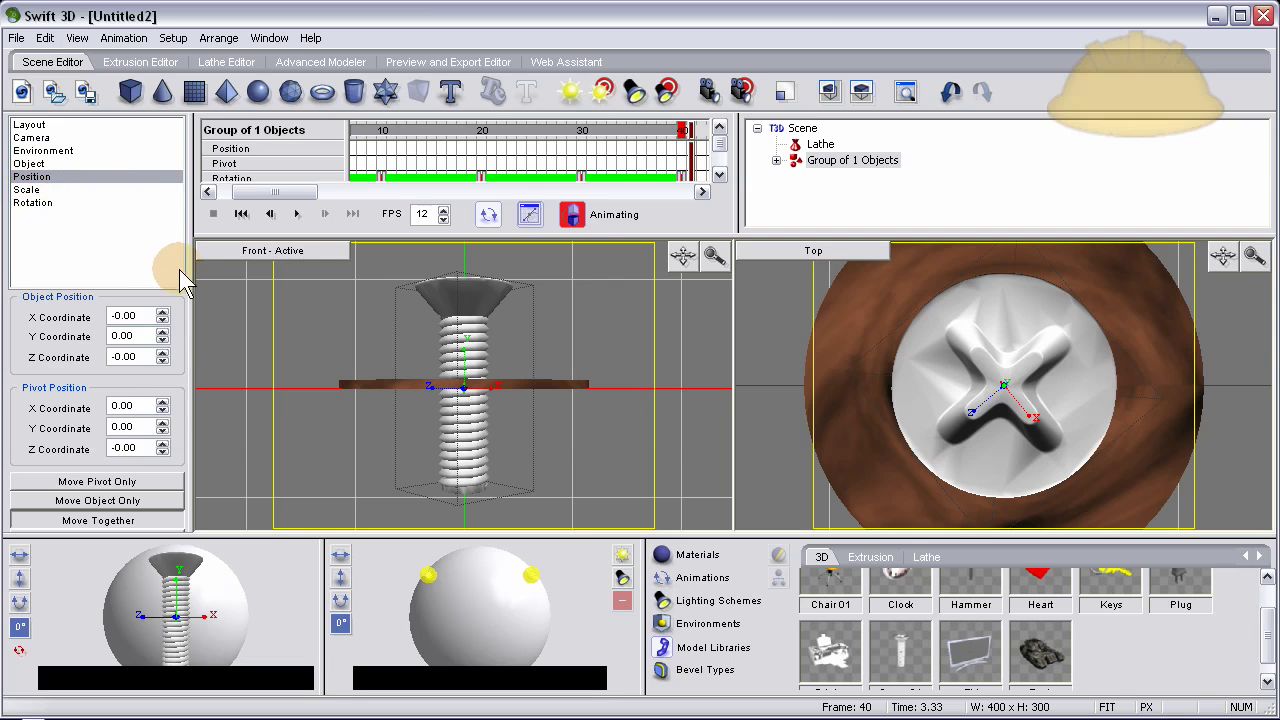
drag(160, 340, 161, 345)
click(162, 332)
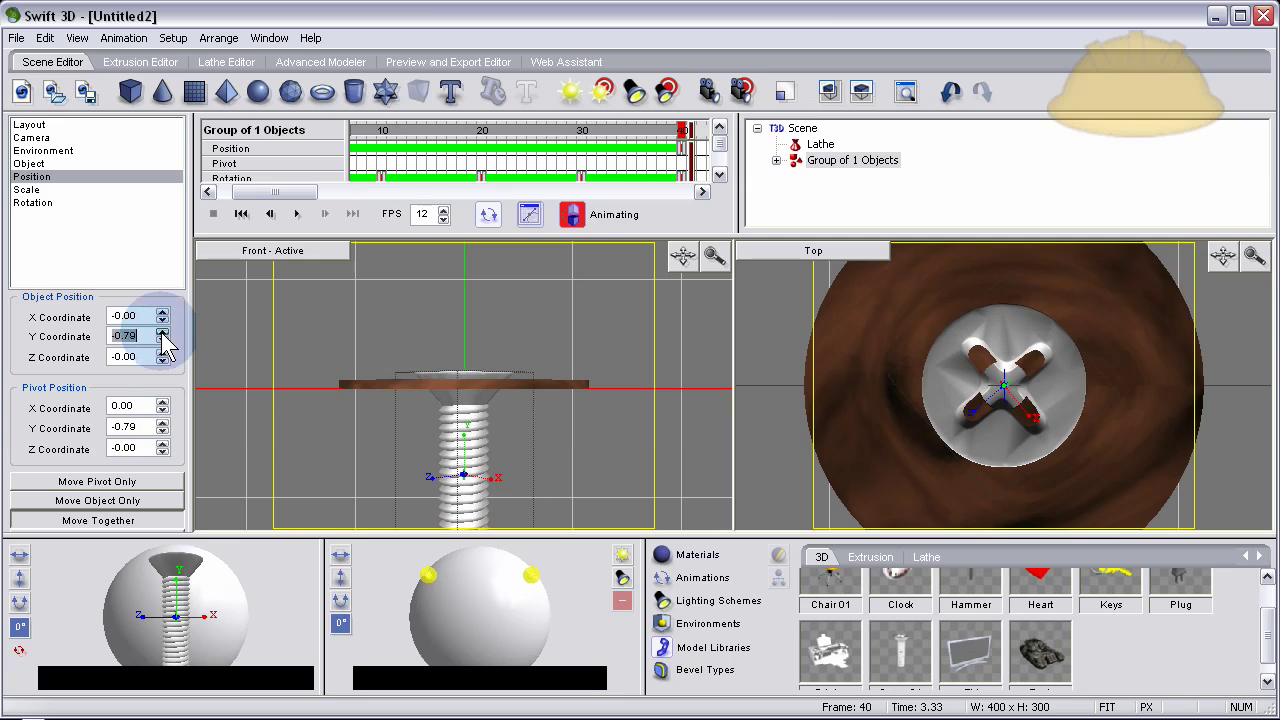
Scrub the timeline back to frame 1 to check the screw's motion, and deselect the screw.
click(683, 130)
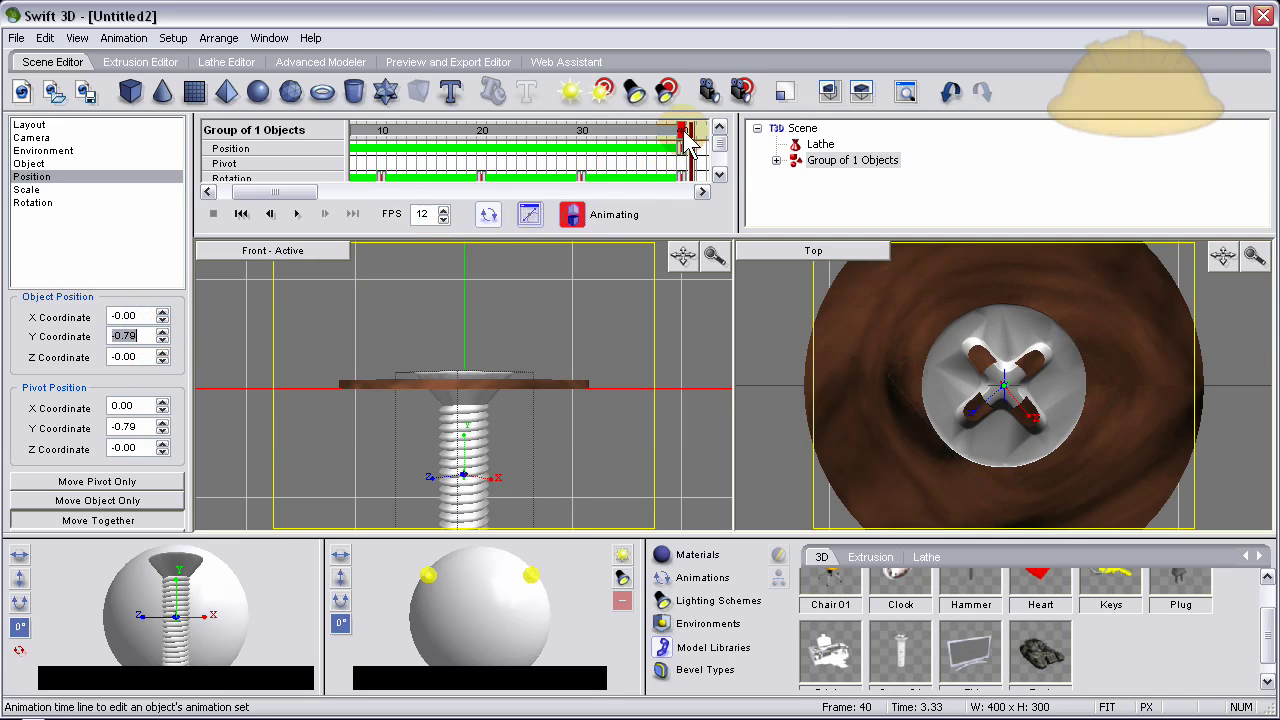
mouse_move(685, 134)
mouse_down()
mouse_move(262, 137)
mouse_move(745, 160)
mouse_move(632, 170)
mouse_up()
click(624, 332)
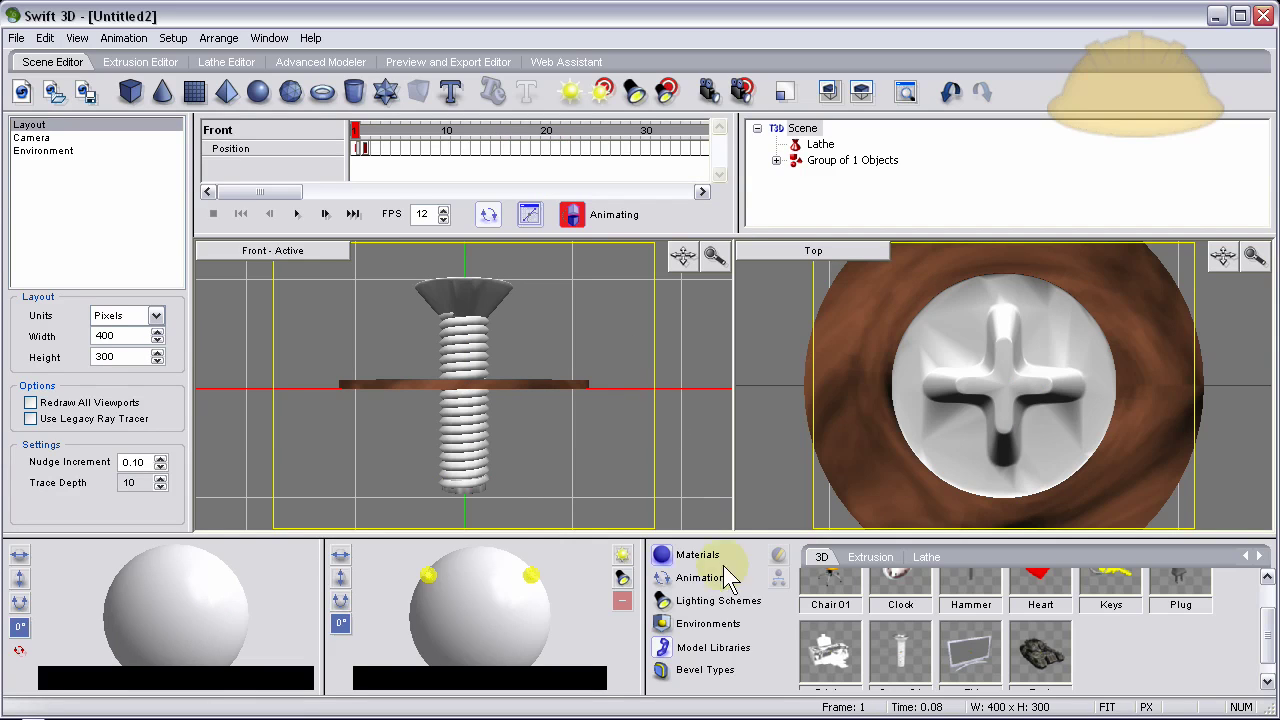
Apply the light grey reflective material to both the threaded shaft and the head of the screw.
click(698, 556)
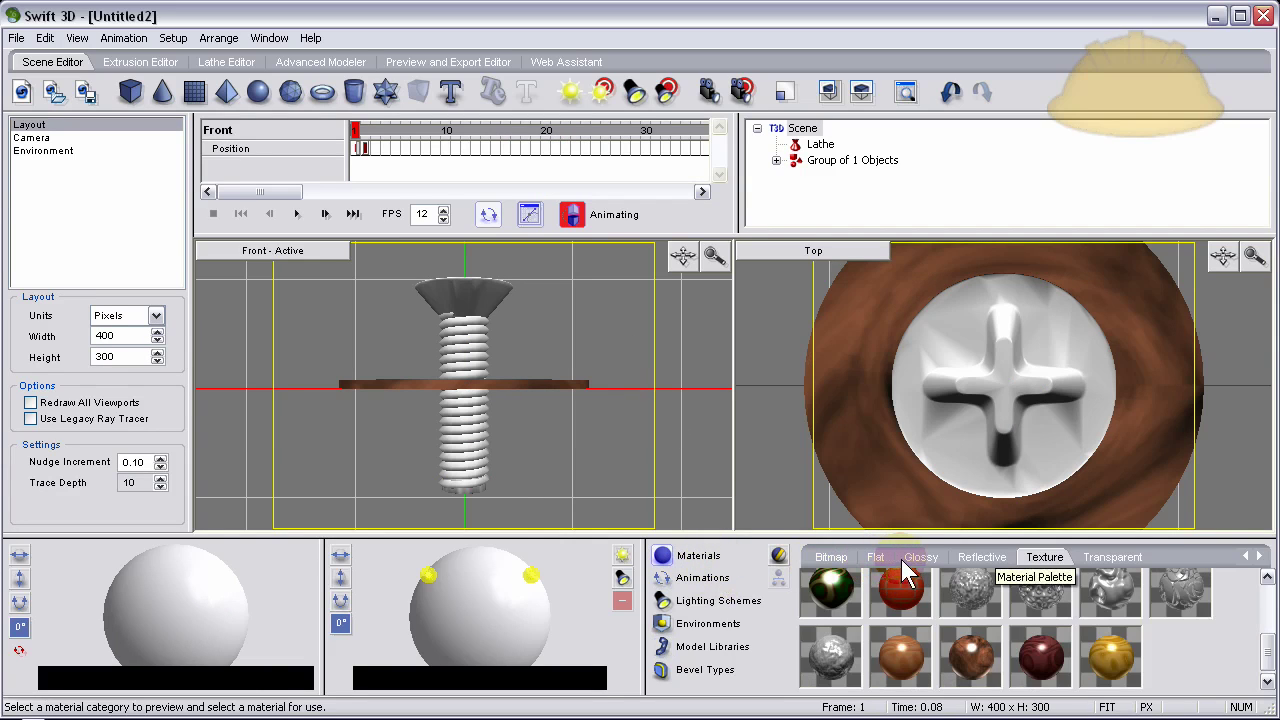
click(981, 558)
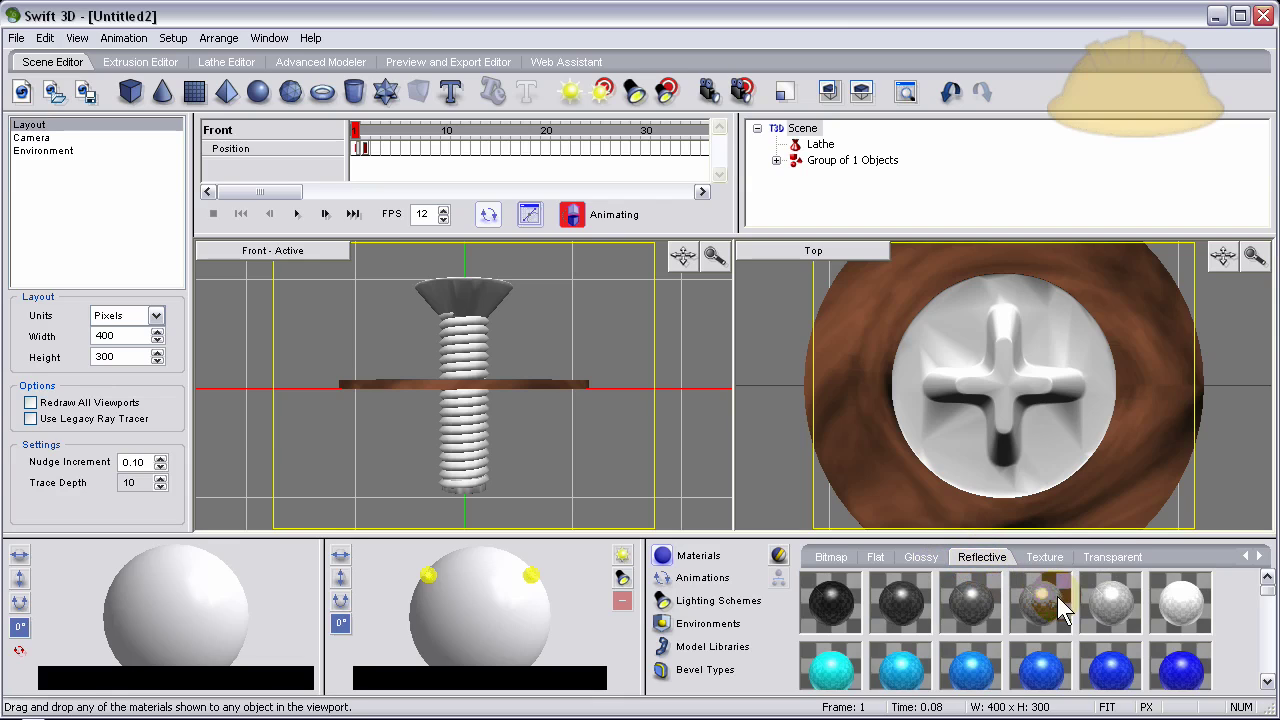
drag(1113, 613, 485, 355)
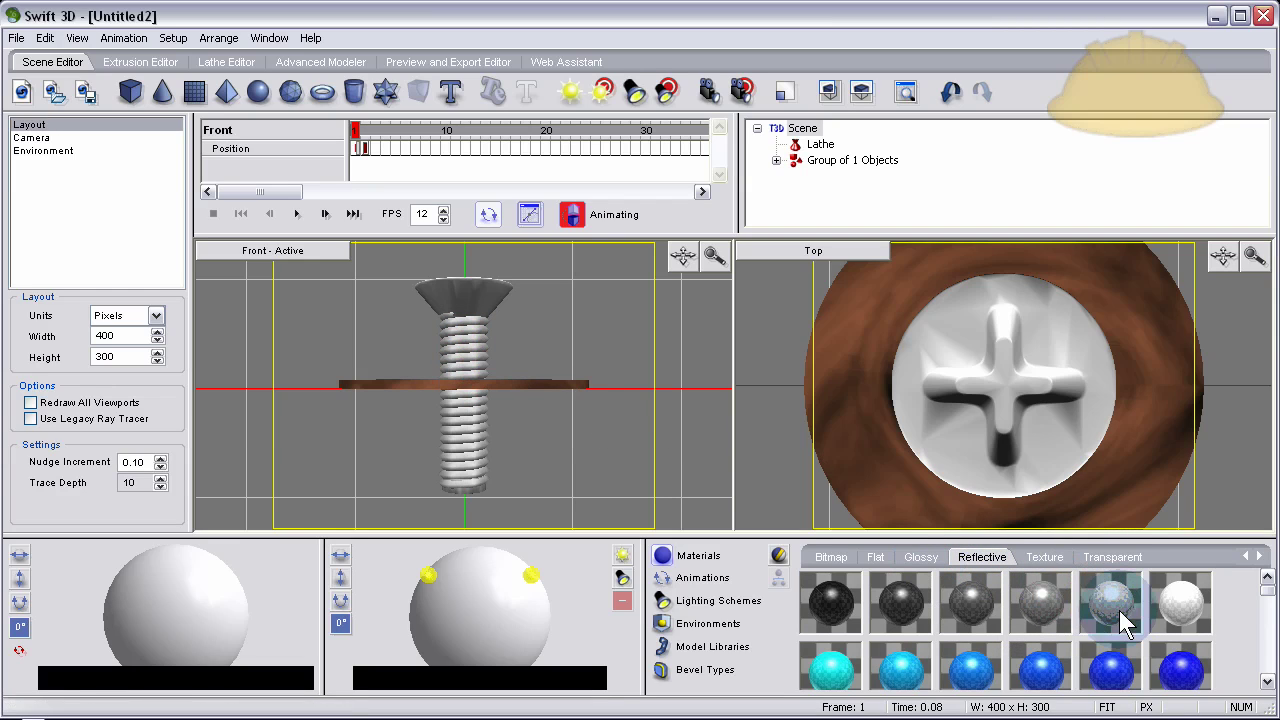
drag(1119, 610, 481, 294)
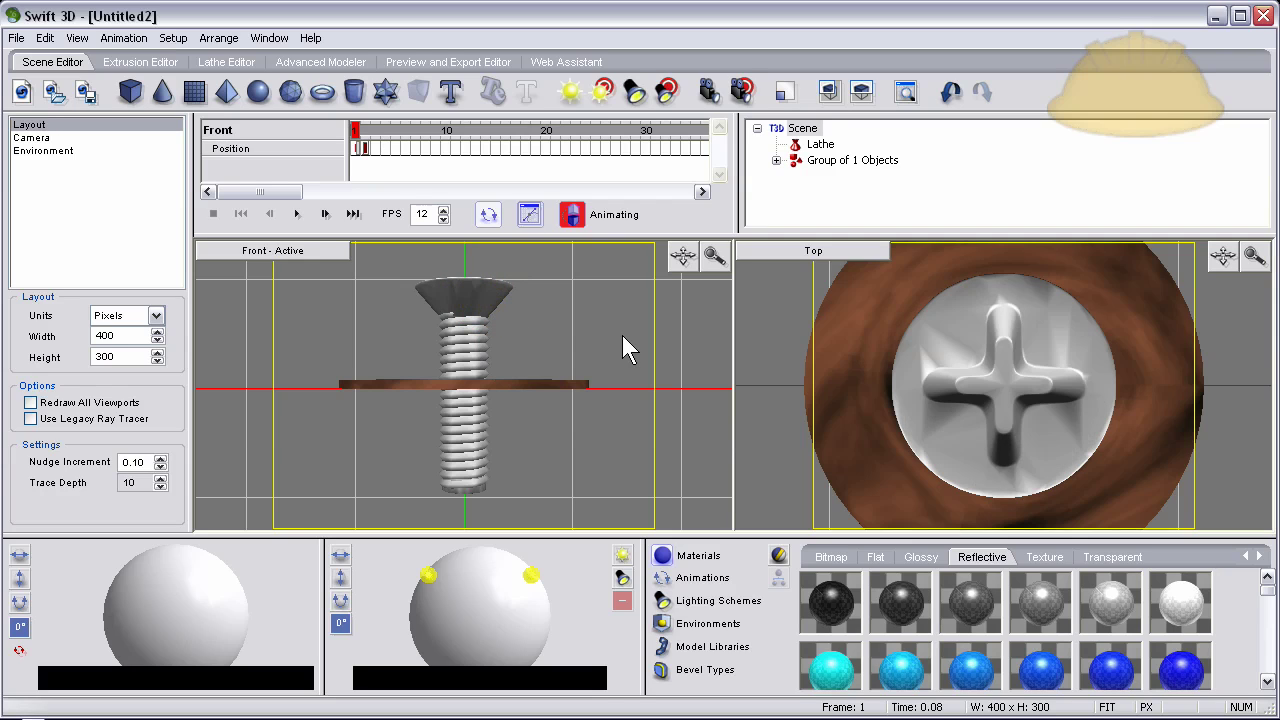
Render all animation frames with the raster renderer and play the resulting preview.
click(445, 63)
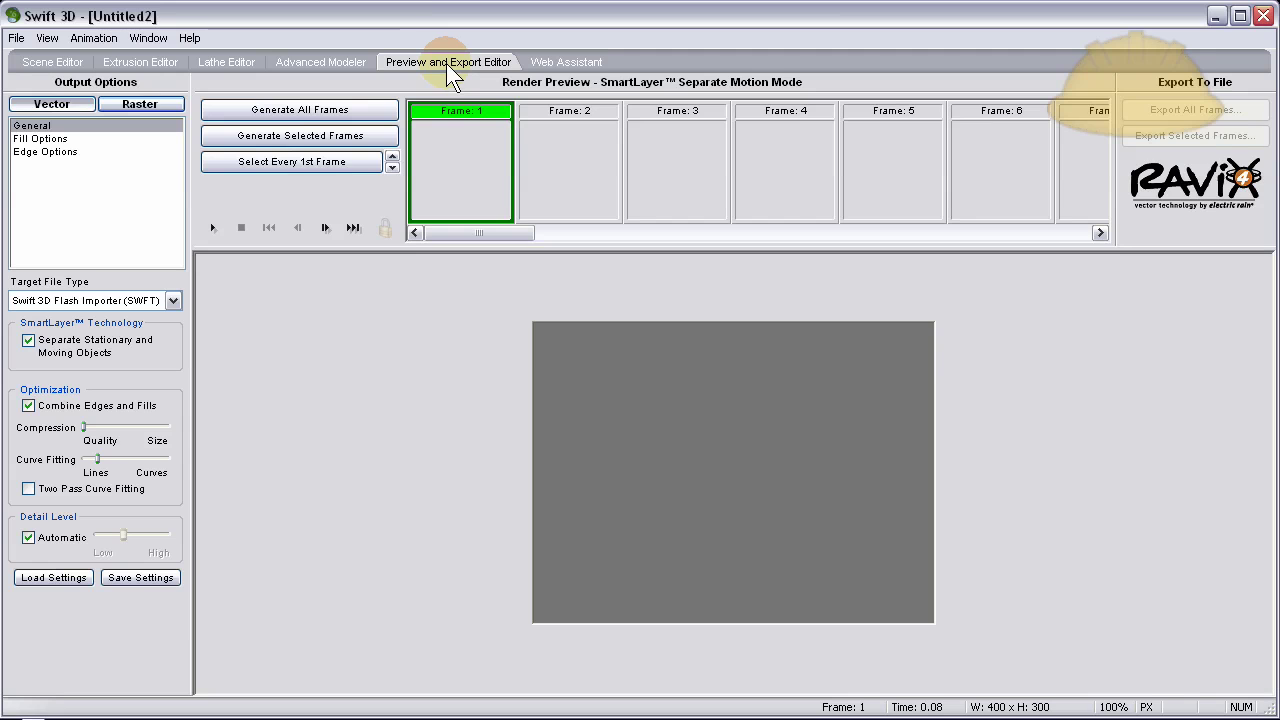
click(166, 104)
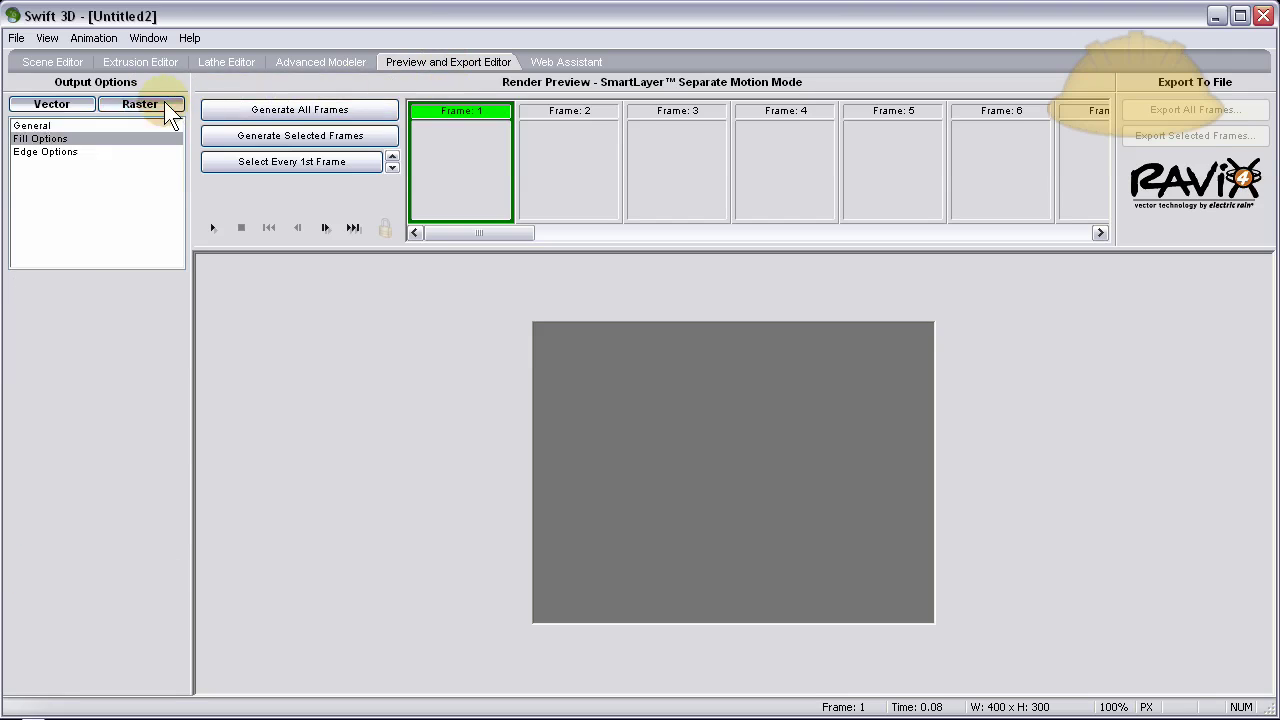
click(349, 112)
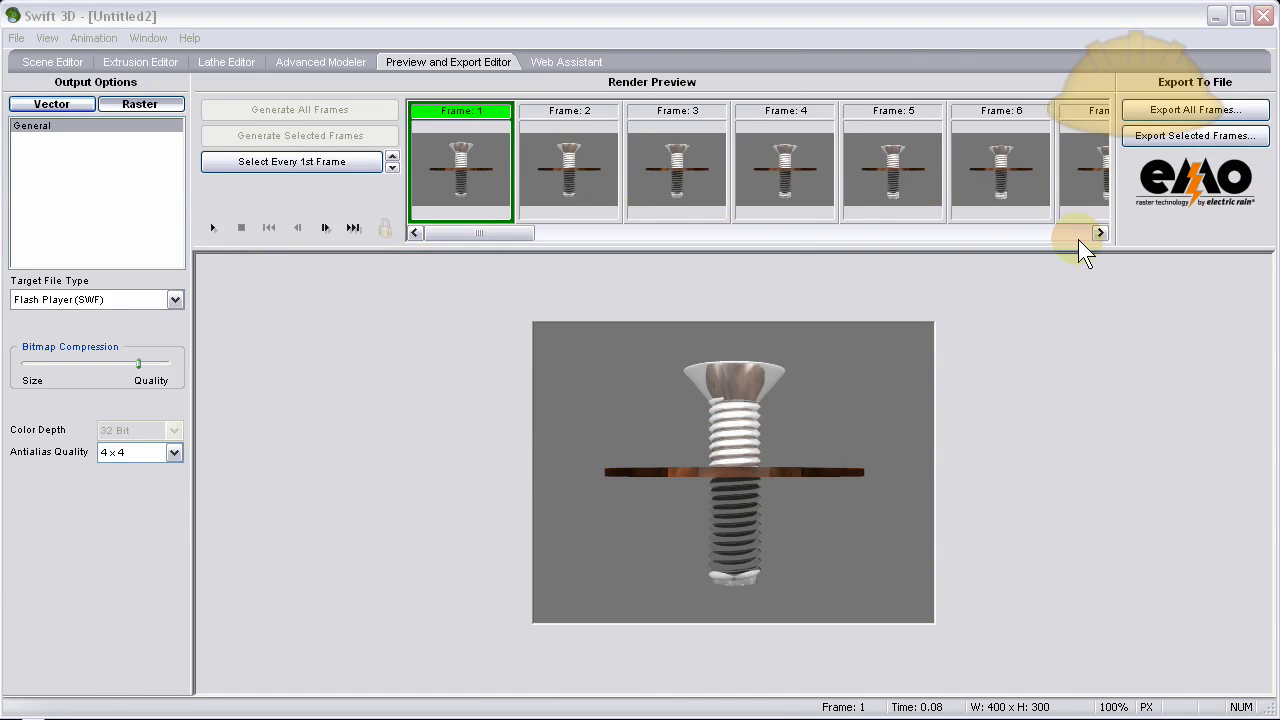
click(213, 230)
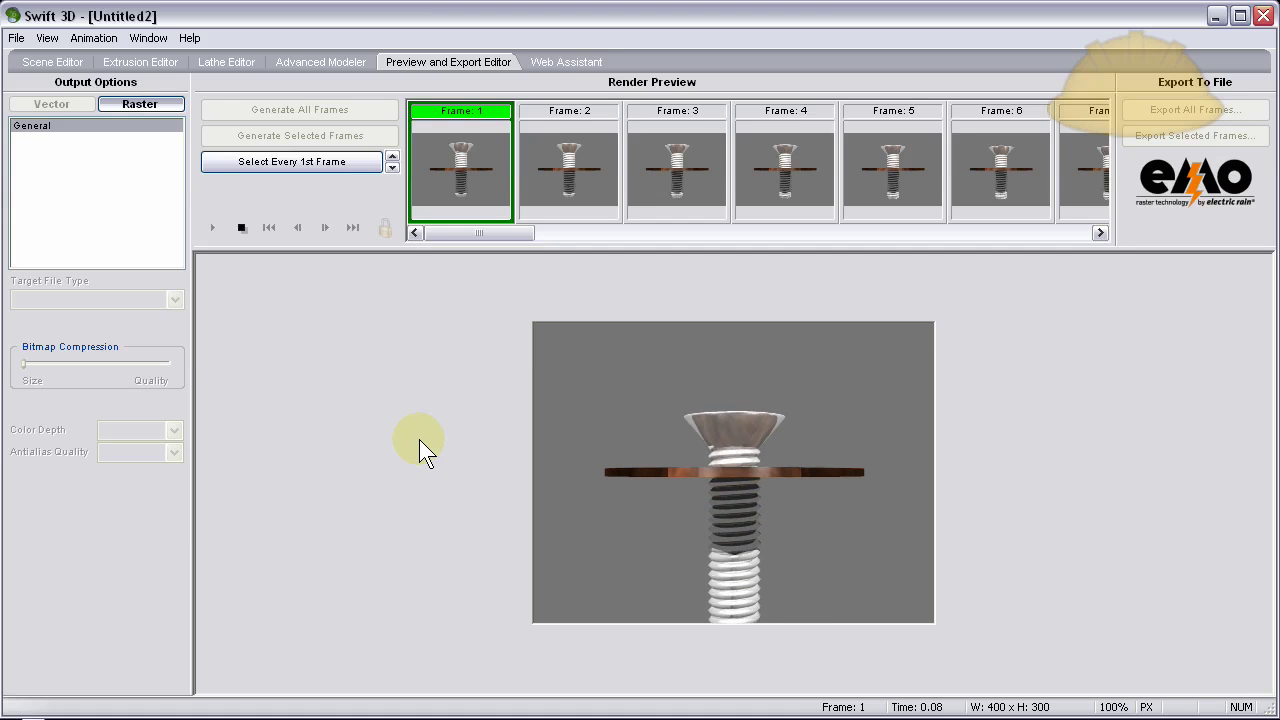
click(241, 228)
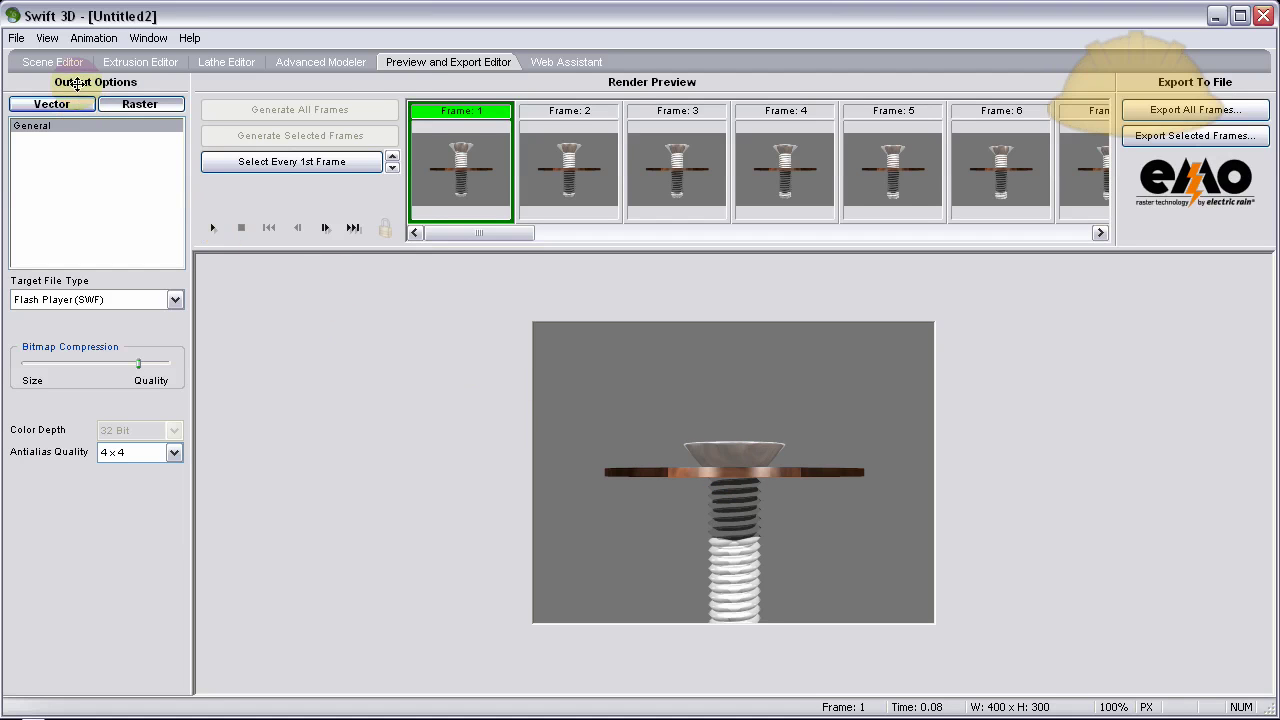
In the scene, raise the screw at frame 40 by setting its object position's Y coordinate to -0.67.
click(63, 60)
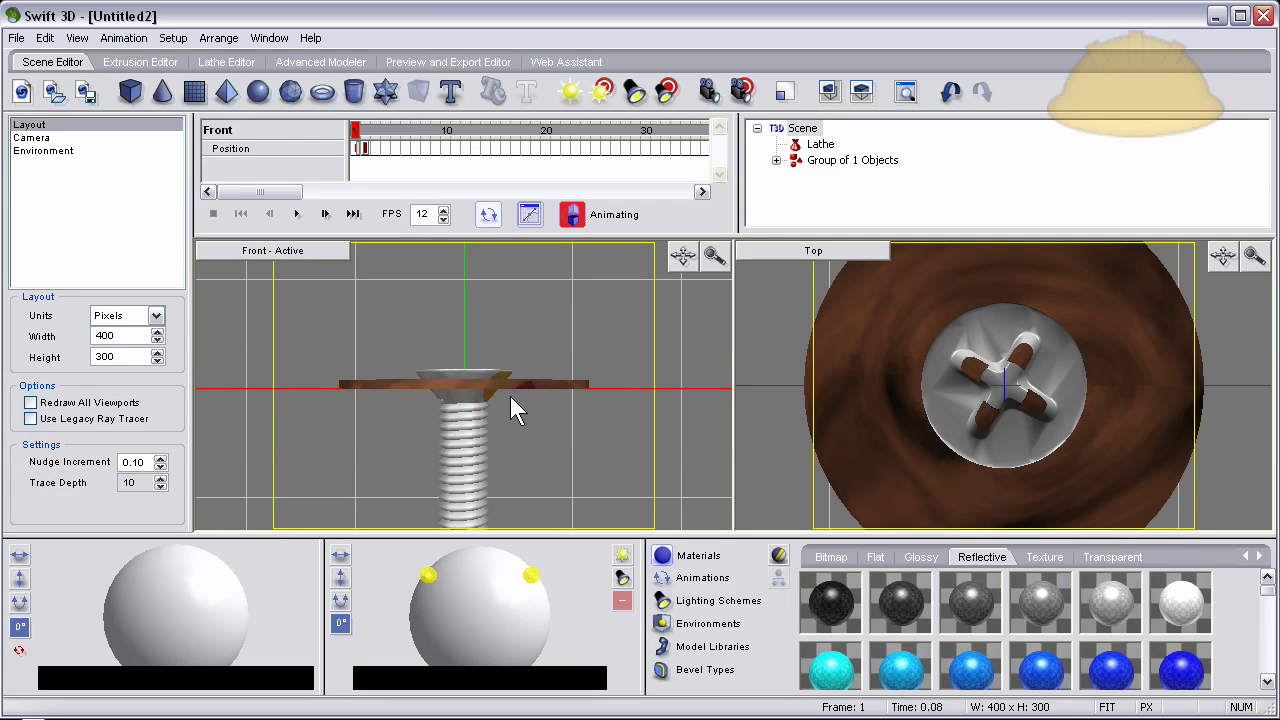
click(464, 418)
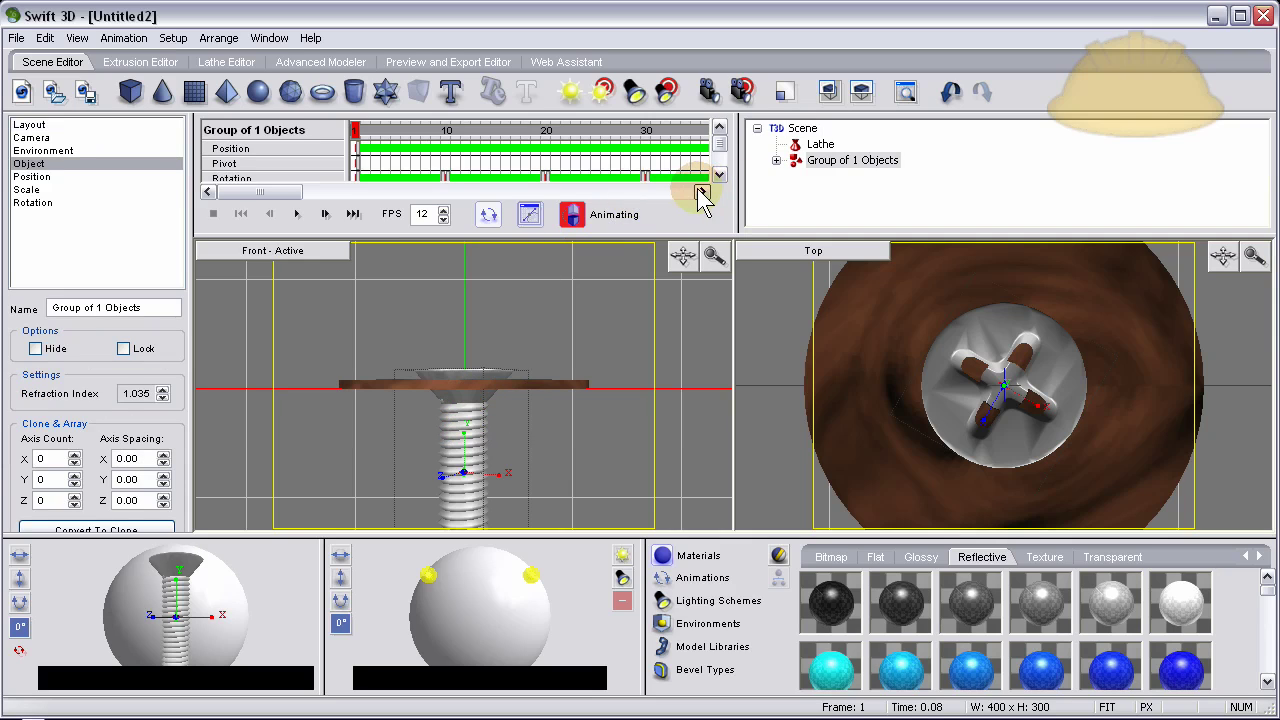
click(702, 191)
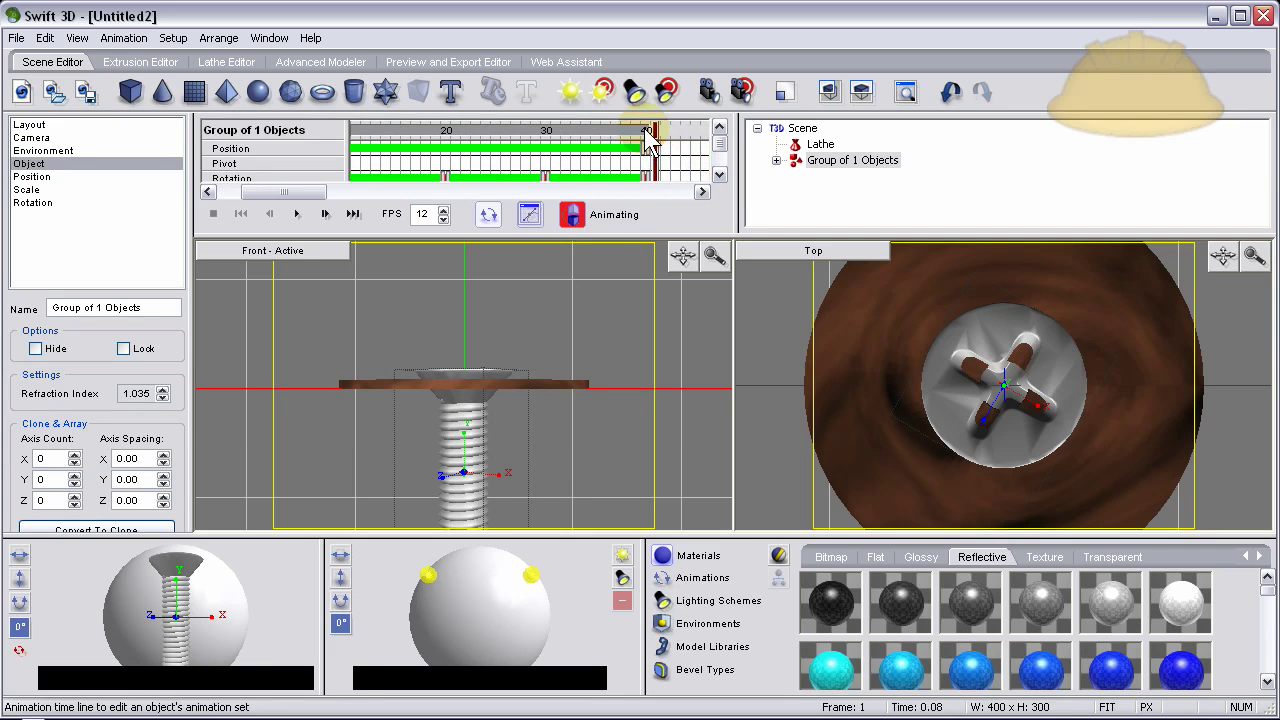
click(648, 138)
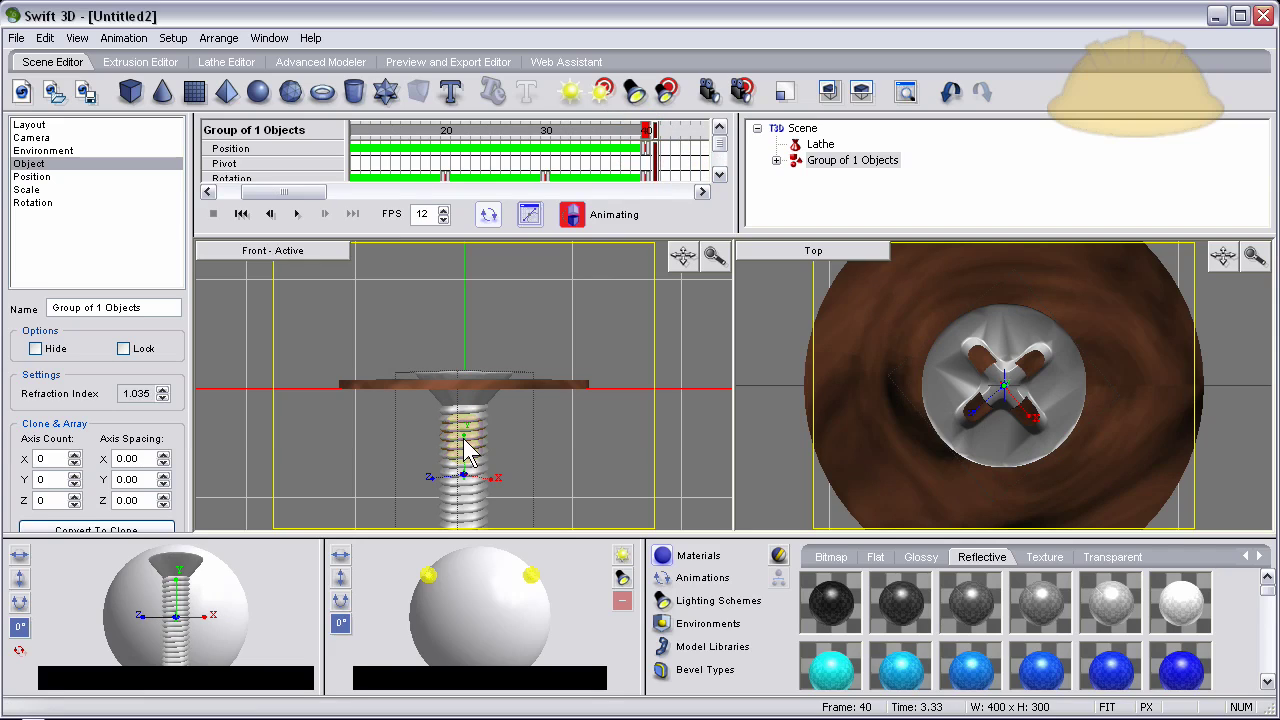
click(35, 177)
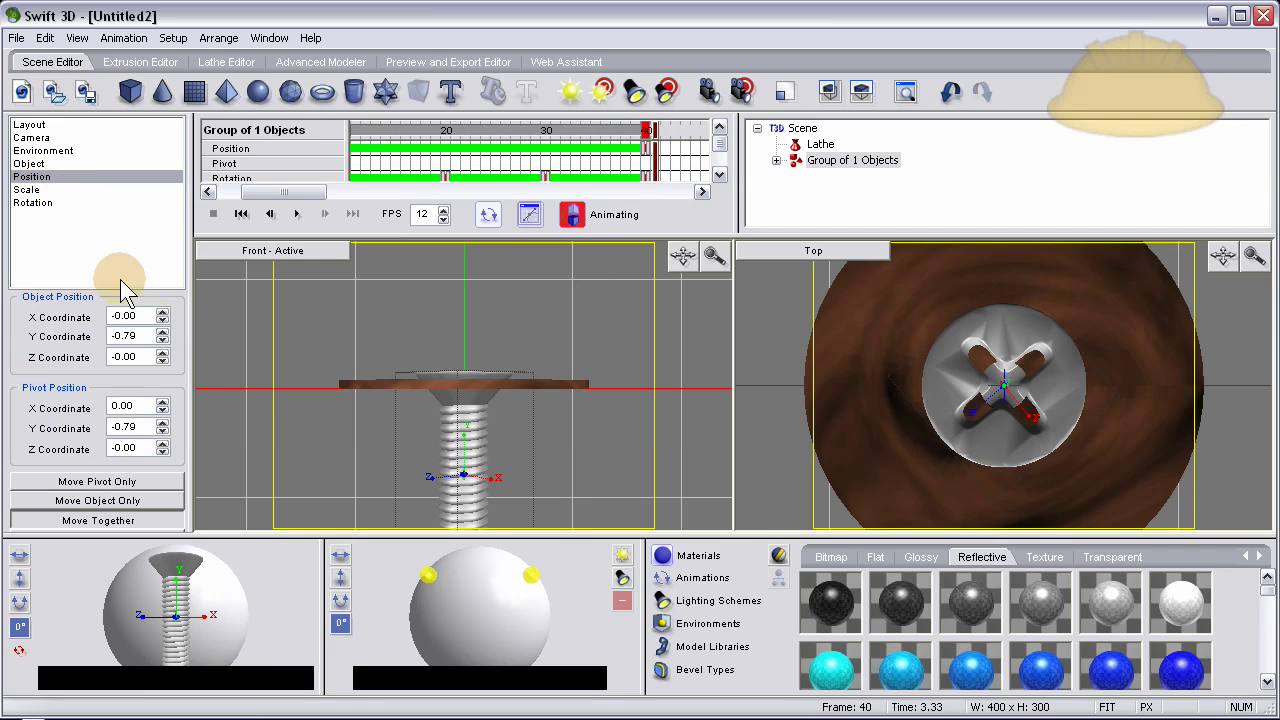
click(163, 332)
click(163, 332)
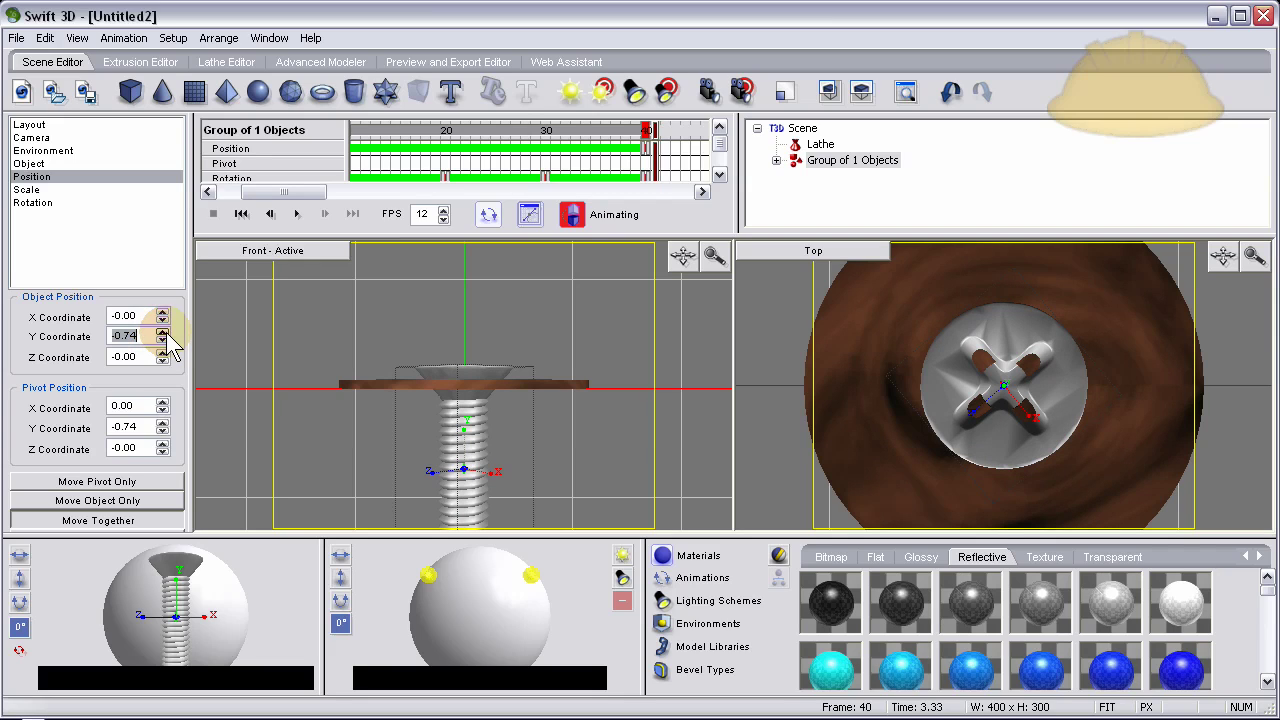
click(163, 332)
click(163, 332)
click(163, 332)
click(163, 332)
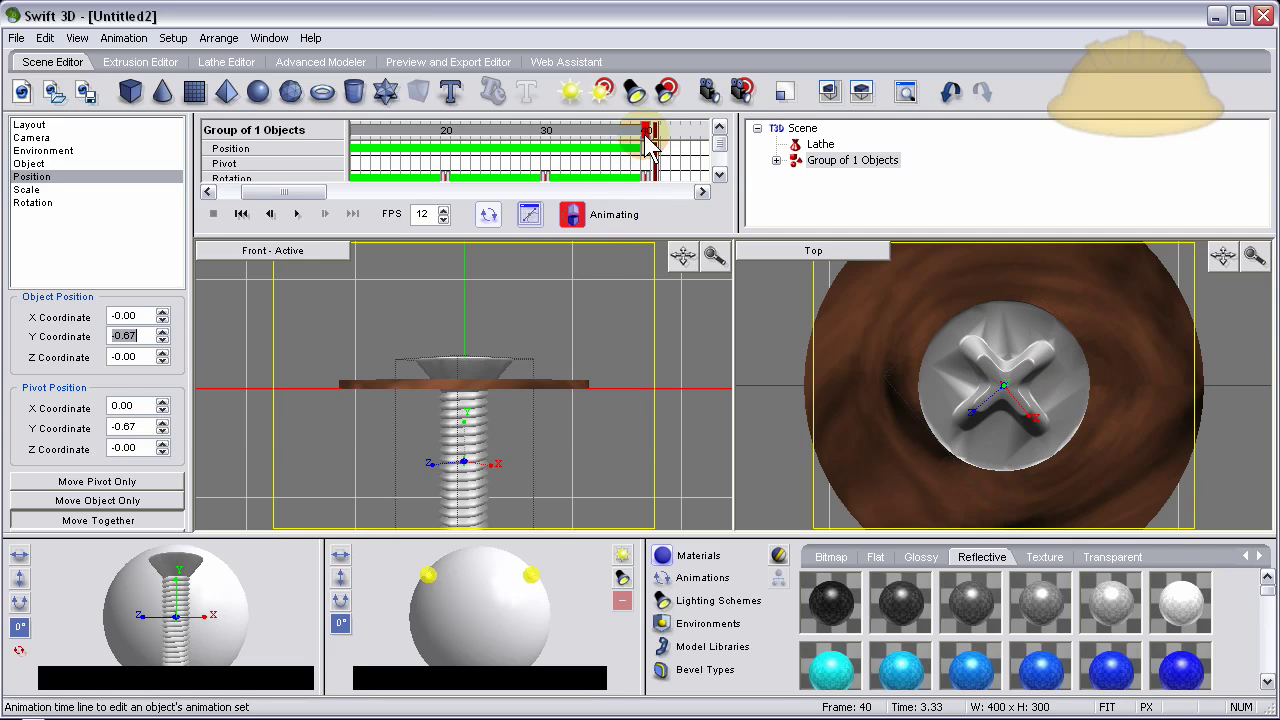
mouse_move(645, 131)
mouse_down()
mouse_move(380, 131)
mouse_move(660, 131)
mouse_move(645, 145)
mouse_up()
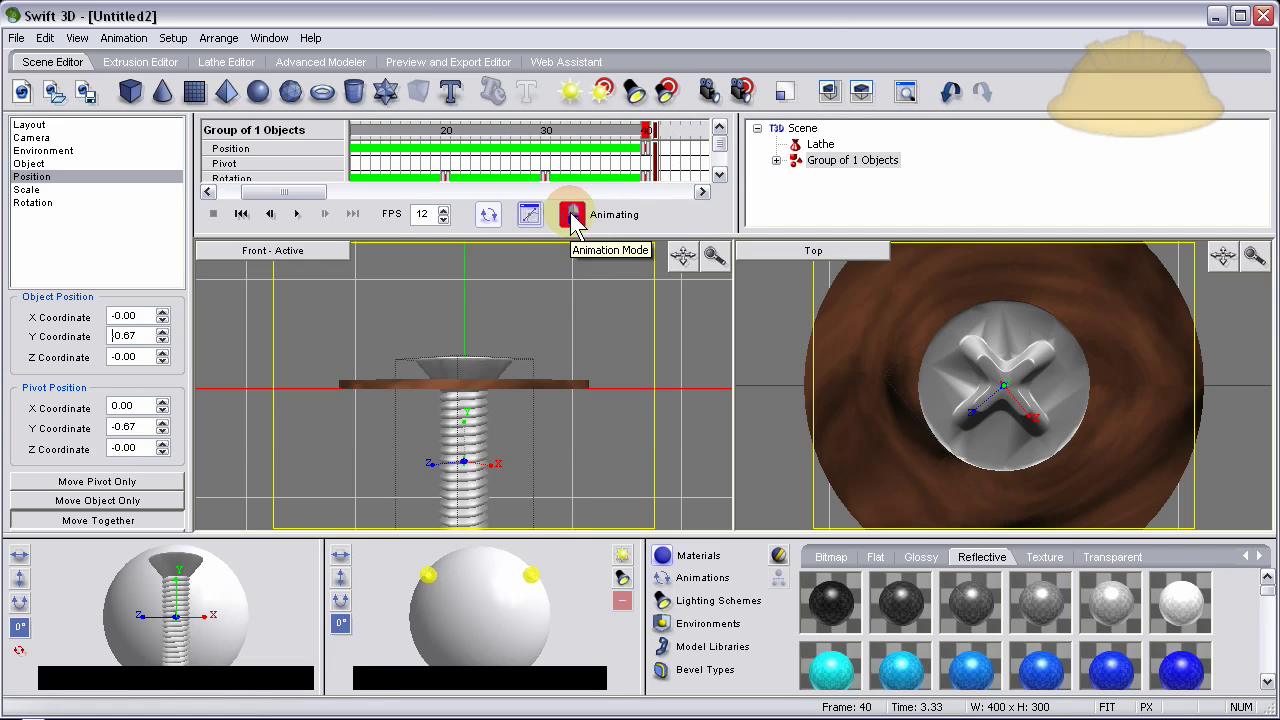
Turn off animation mode, deselect the screw, and group all scene objects, the screw and disc, together.
click(572, 215)
click(580, 326)
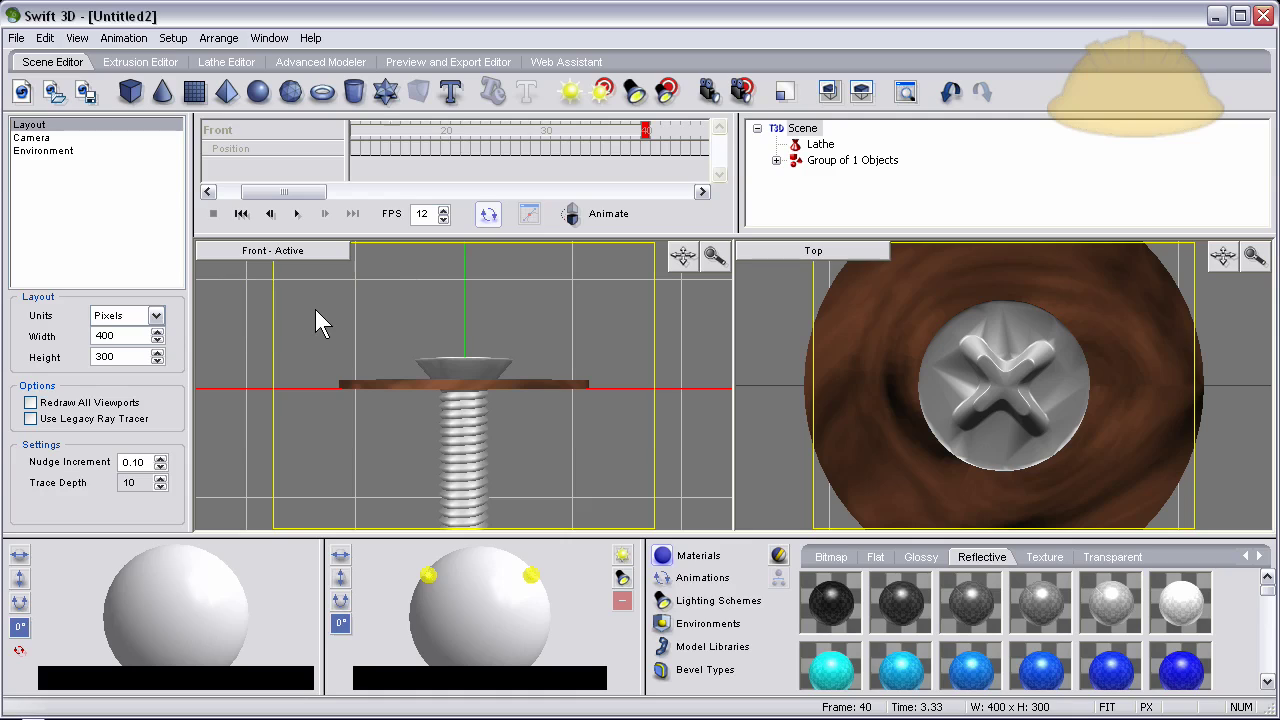
key(ctrl+a)
key(ctrl+g)
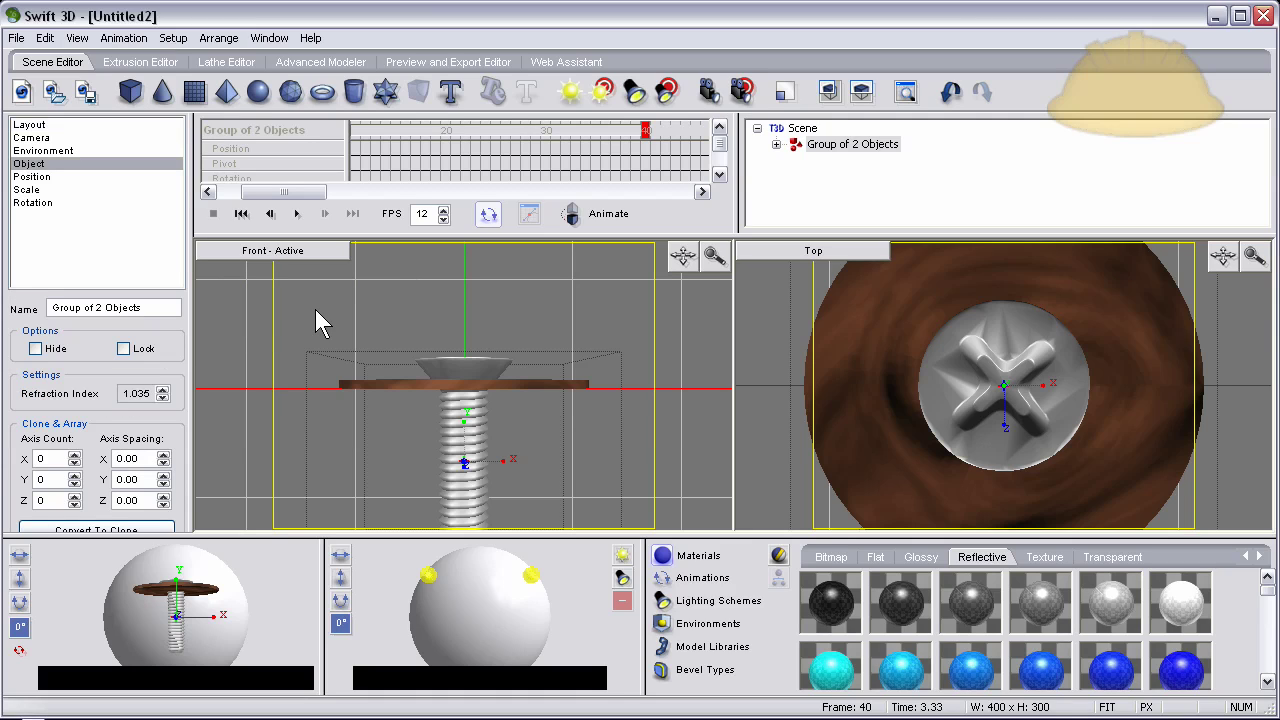
click(218, 38)
click(225, 55)
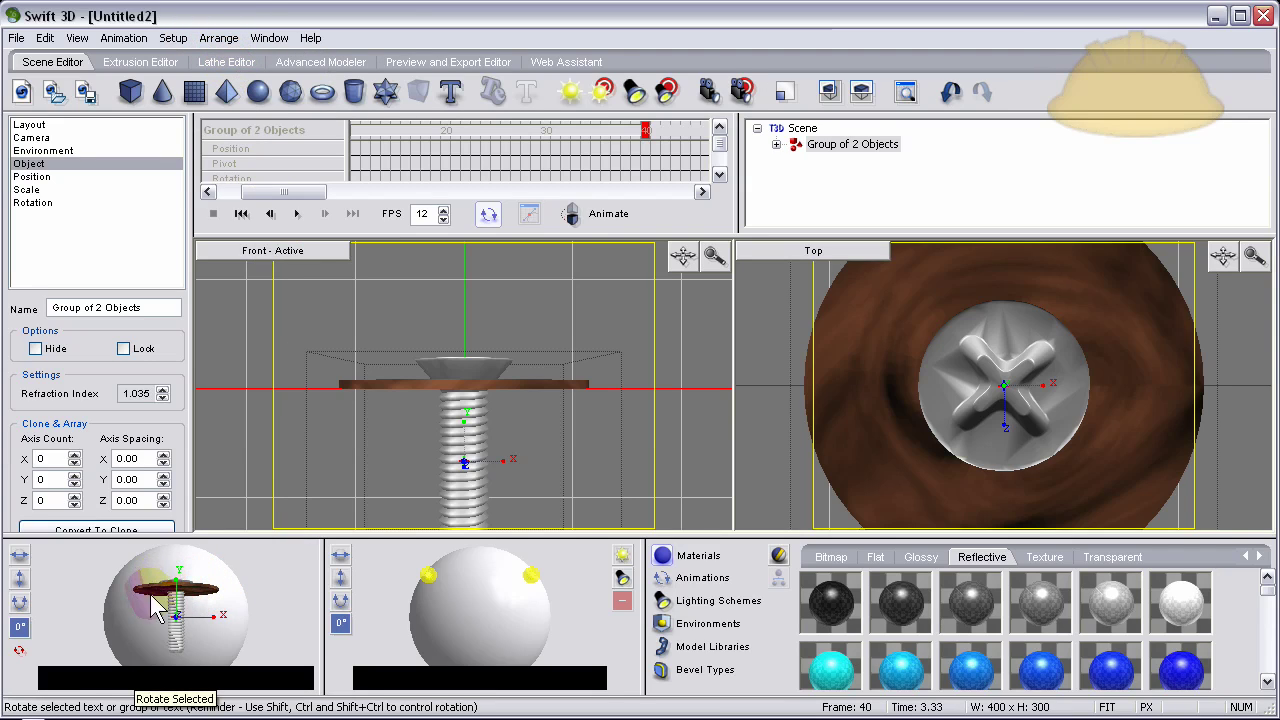
Tilt the group so the screw head faces the front camera at an angle, reframe it, and scrub back to frame 1.
drag(140, 600, 230, 636)
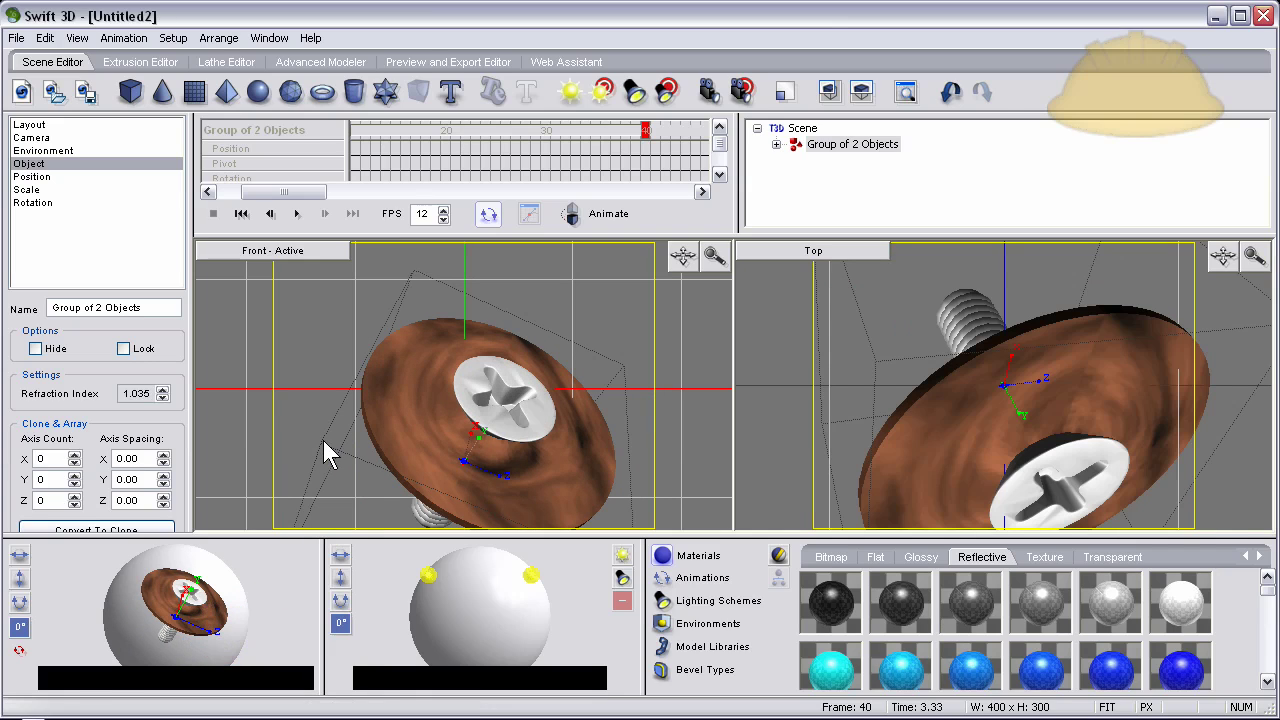
middle_drag(323, 440, 302, 408)
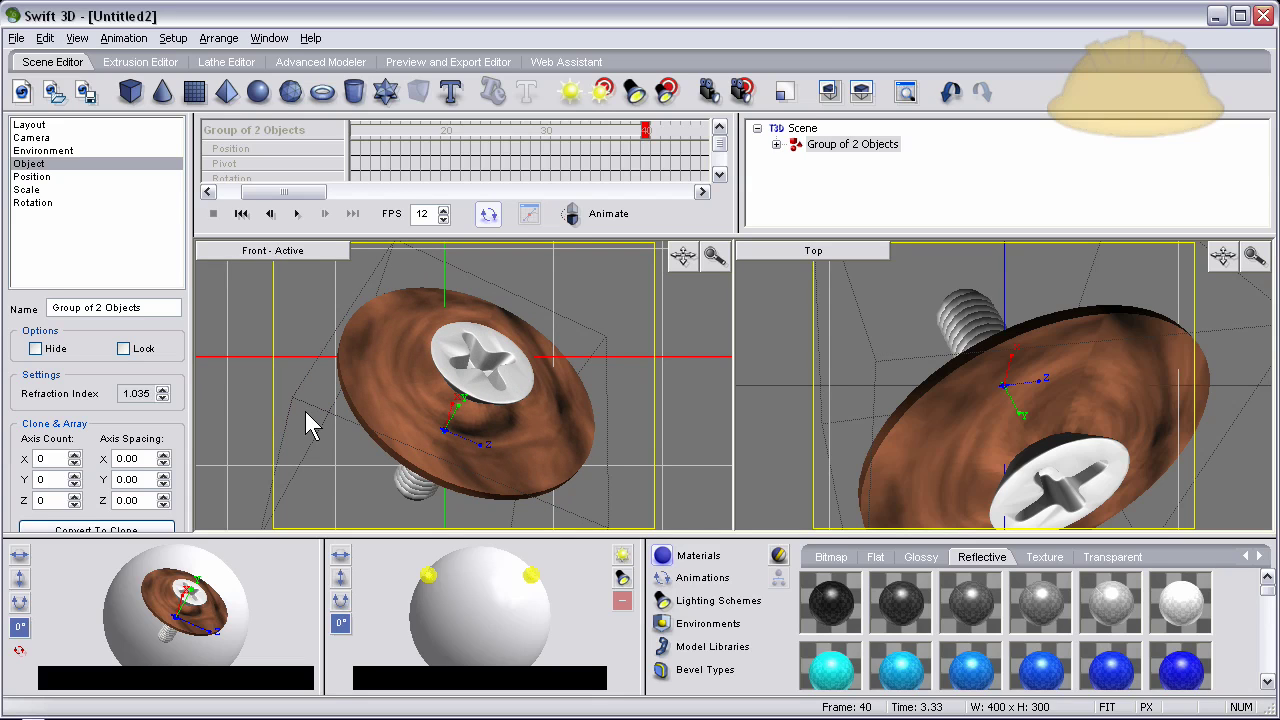
mouse_move(303, 460)
middle_down()
mouse_move(323, 449)
mouse_move(286, 443)
mouse_move(305, 449)
mouse_move(289, 441)
mouse_move(300, 394)
mouse_move(340, 457)
mouse_move(309, 445)
middle_up()
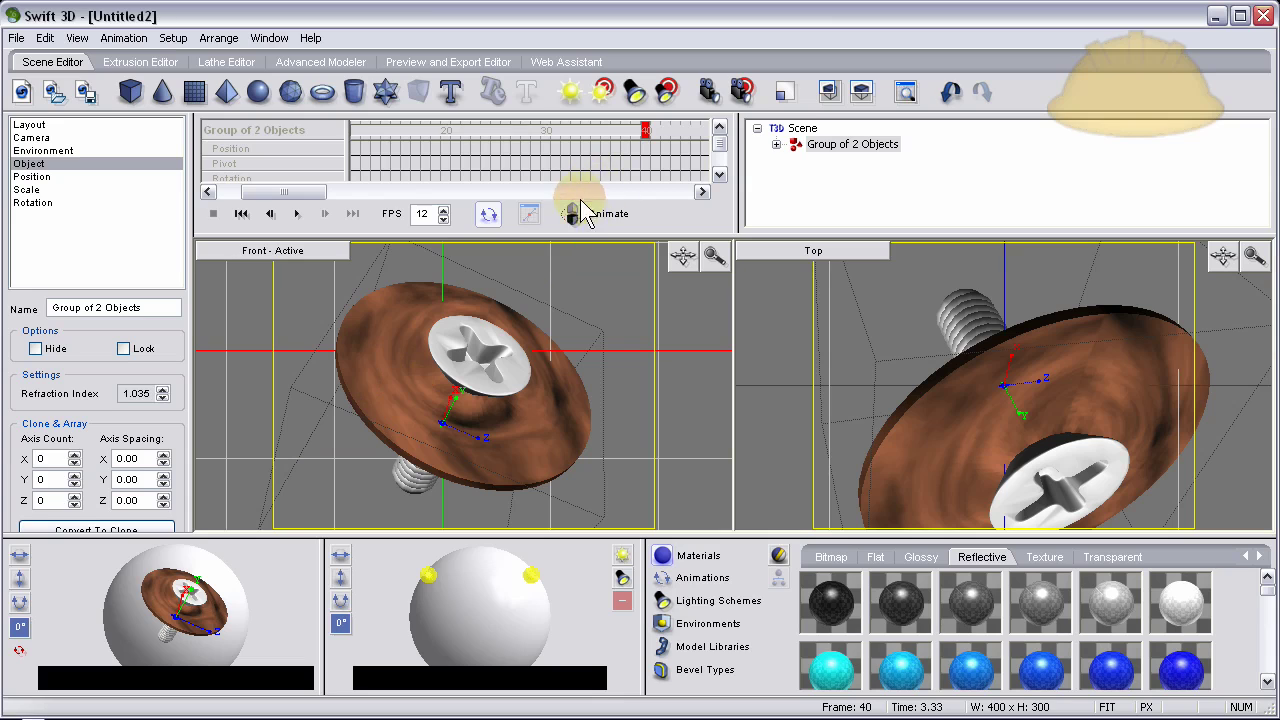
mouse_move(646, 132)
mouse_down()
mouse_move(357, 129)
mouse_move(608, 133)
mouse_move(630, 137)
mouse_move(650, 170)
mouse_move(500, 130)
mouse_move(196, 120)
mouse_up()
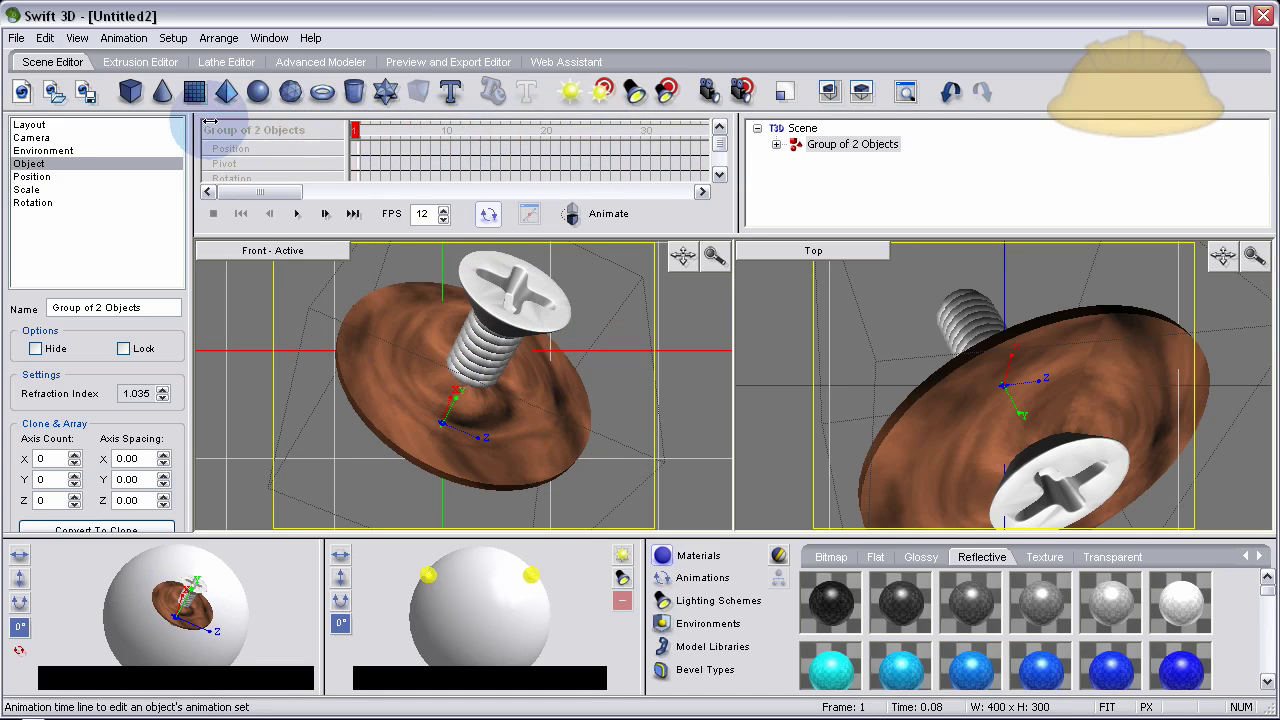
Render all frames of the tilted screw animation with the raster renderer, play the preview and stop it.
click(454, 63)
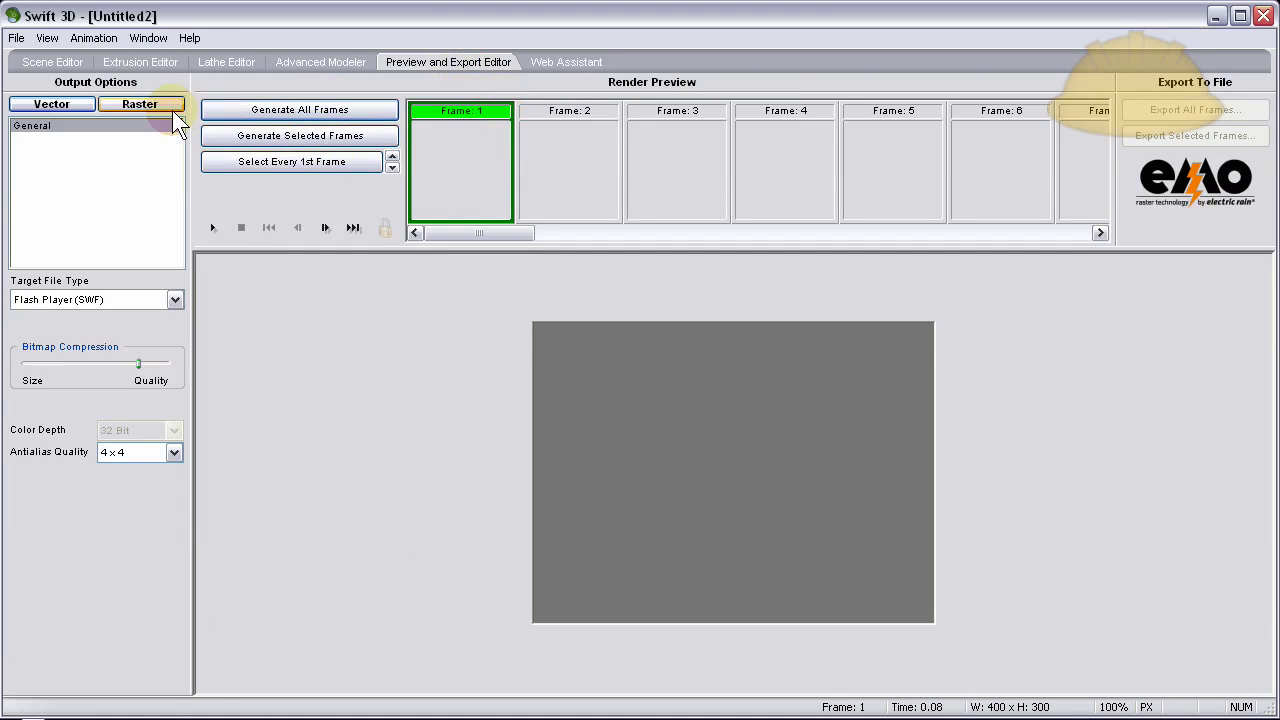
click(300, 110)
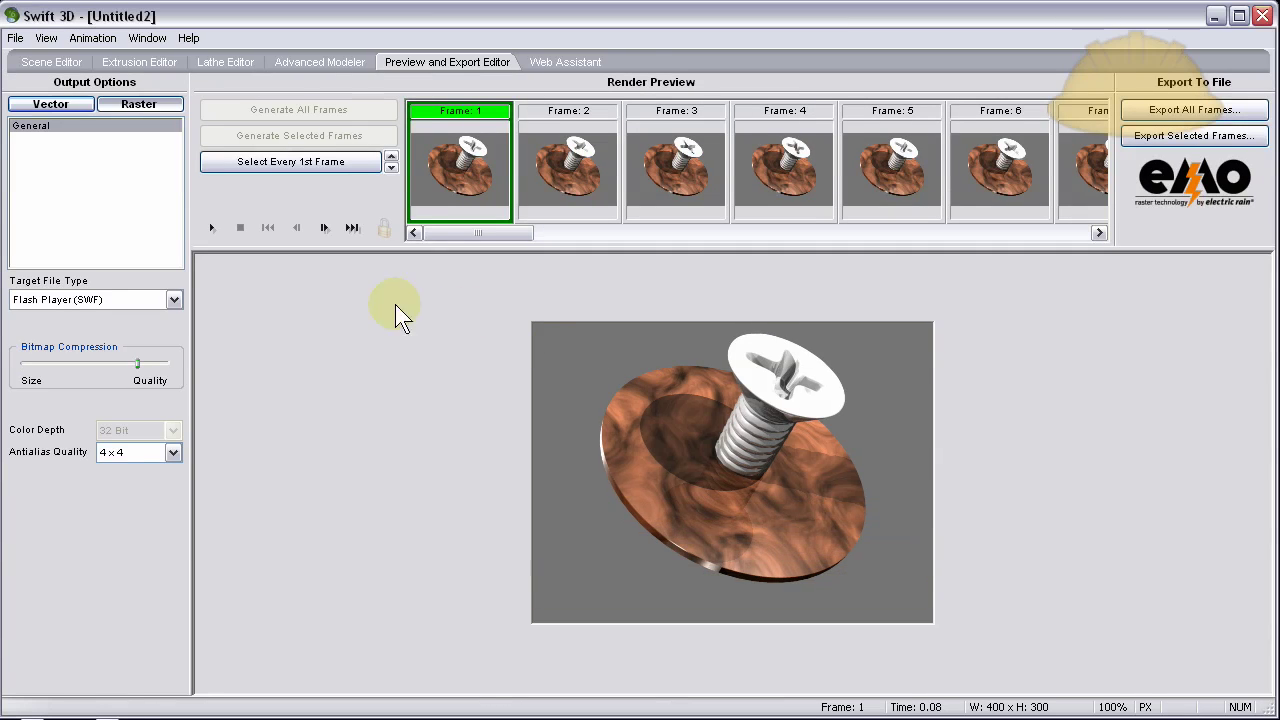
click(212, 227)
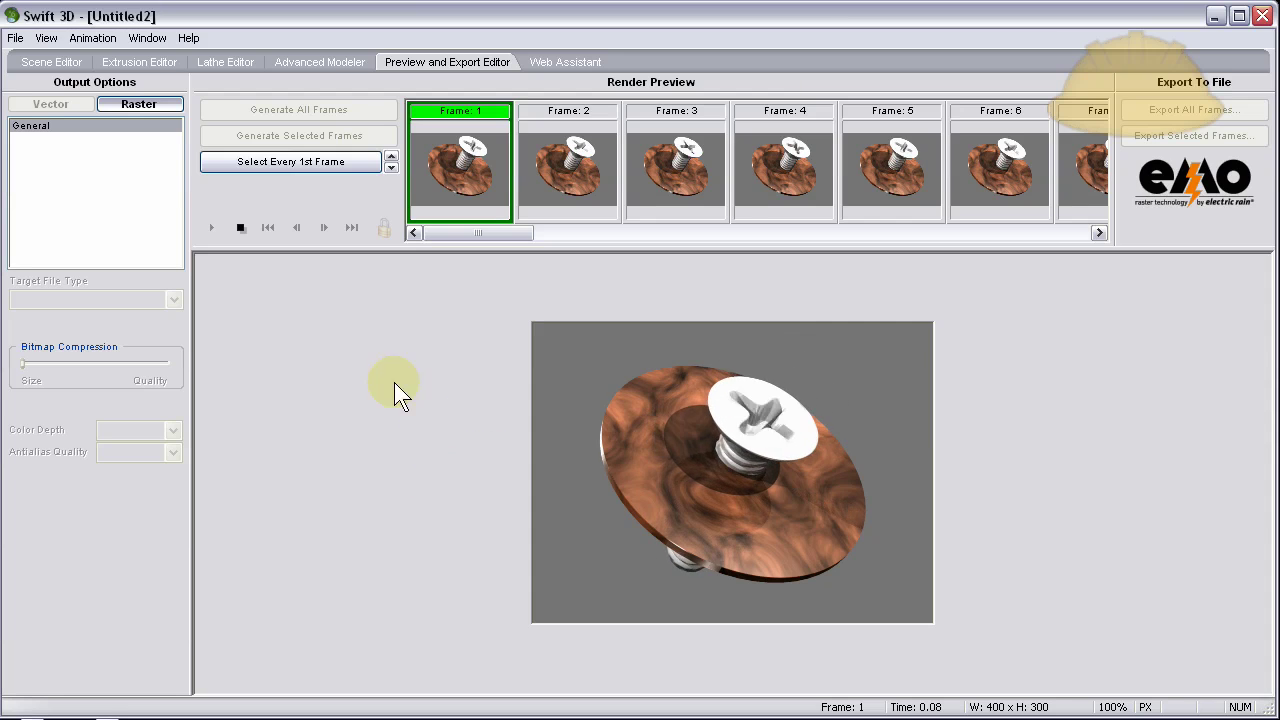
click(240, 228)
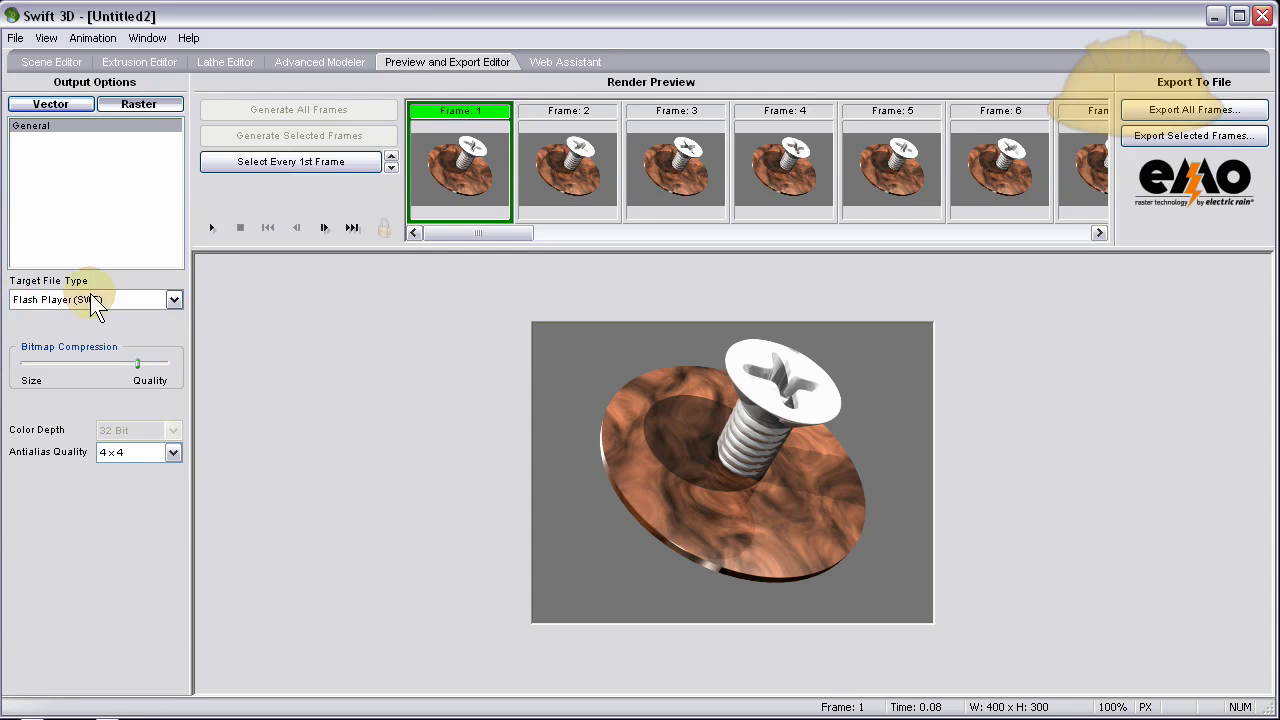
Keep Flash Player (SWF) as target file type and 4 x 4 antialias quality, and shift bitmap compression slightly towards quality.
click(174, 299)
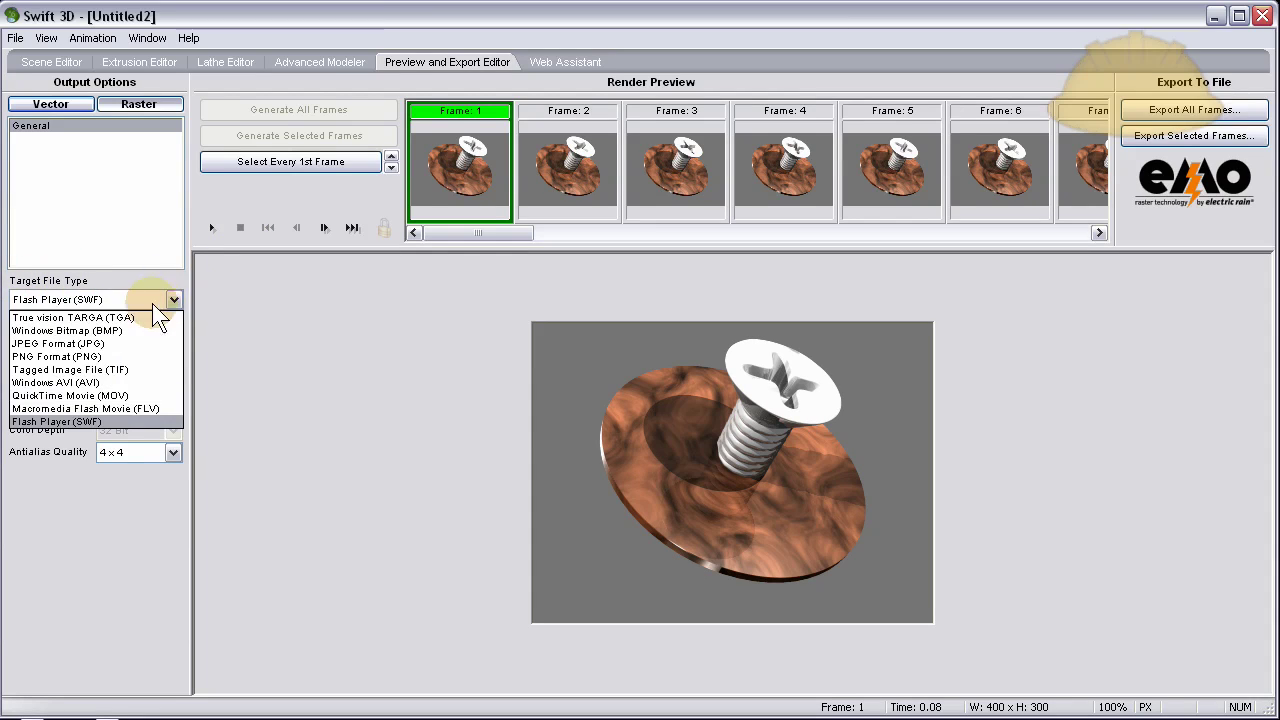
click(84, 421)
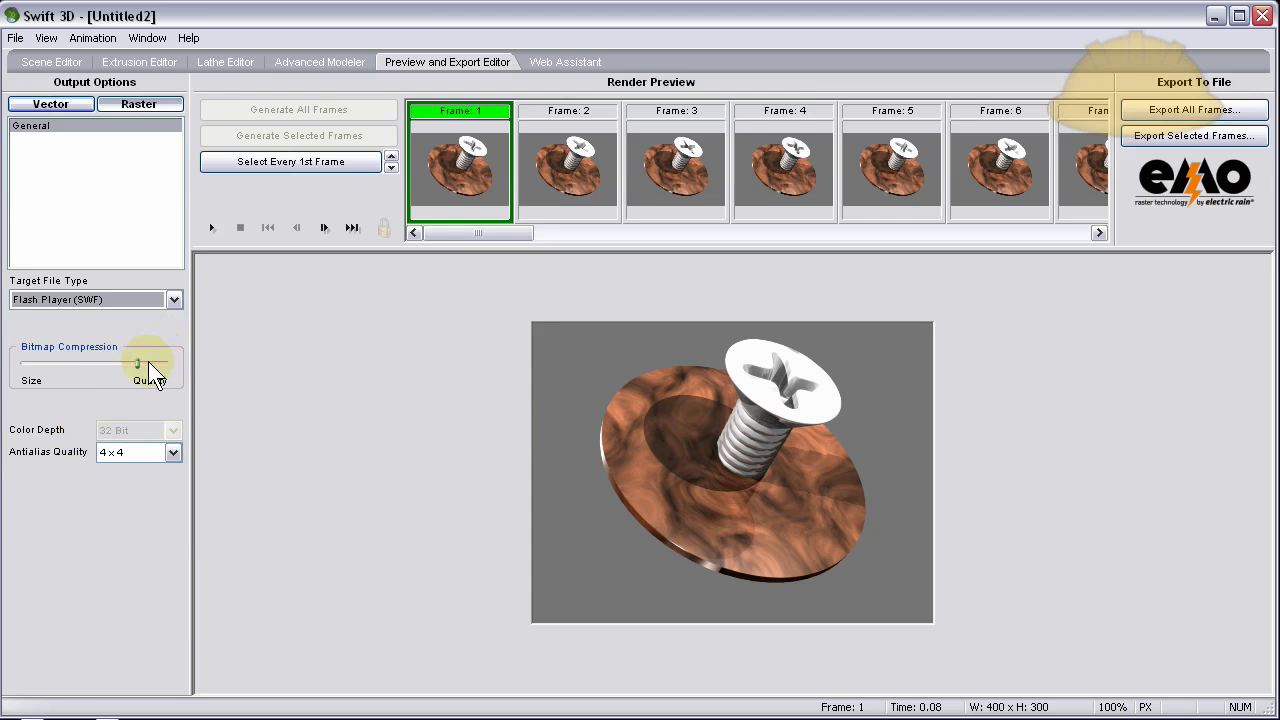
drag(138, 363, 144, 363)
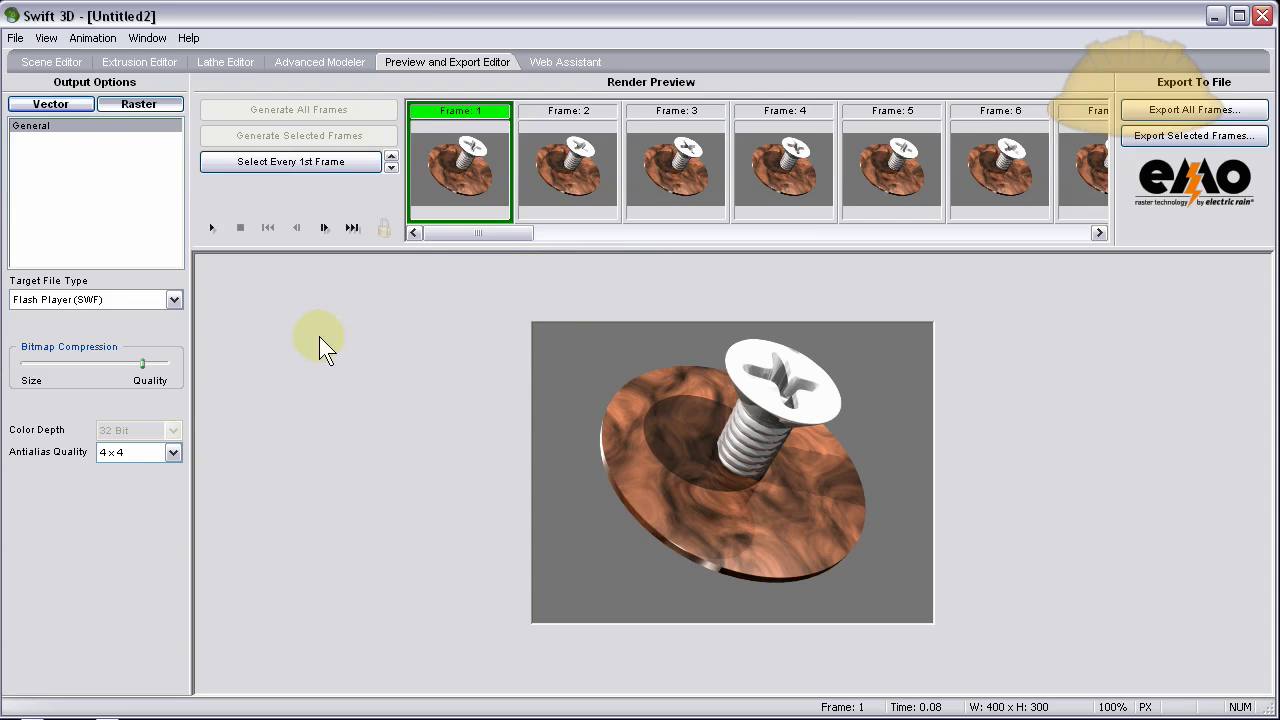
click(172, 455)
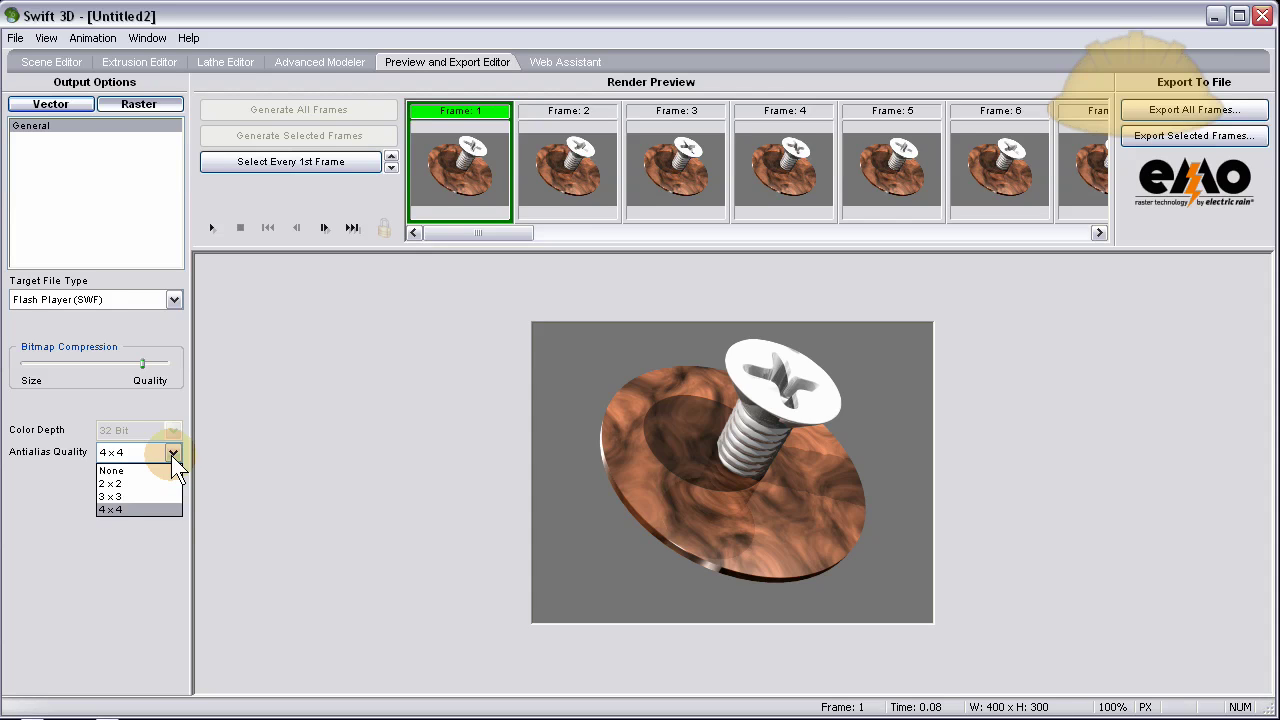
click(251, 432)
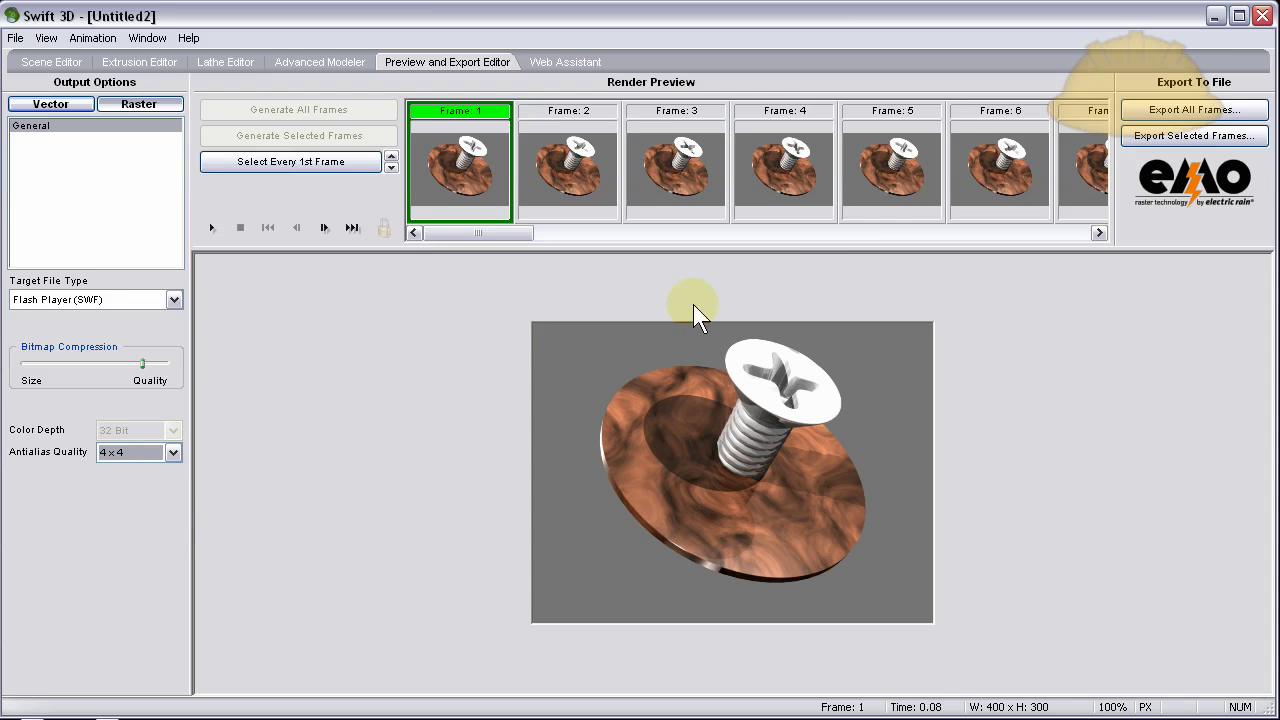
Export all frames to the Desktop as a Flash Player SWF file named myScrew.
click(1198, 112)
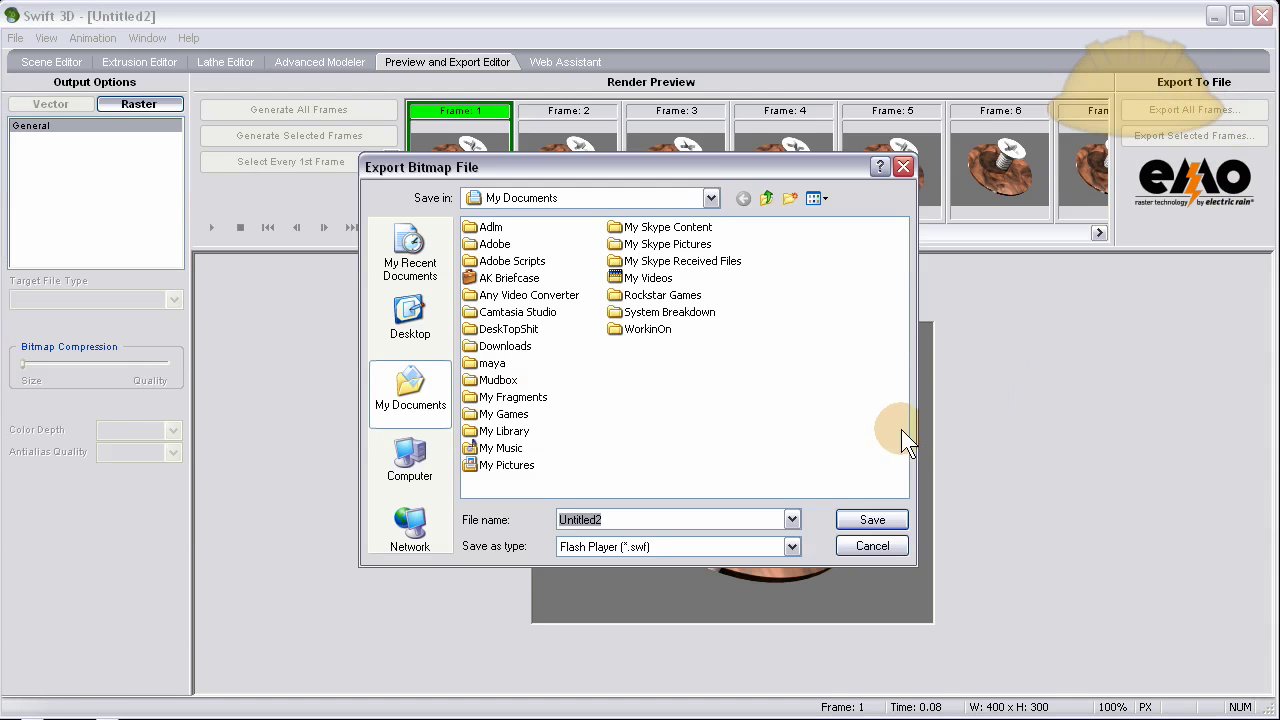
click(428, 324)
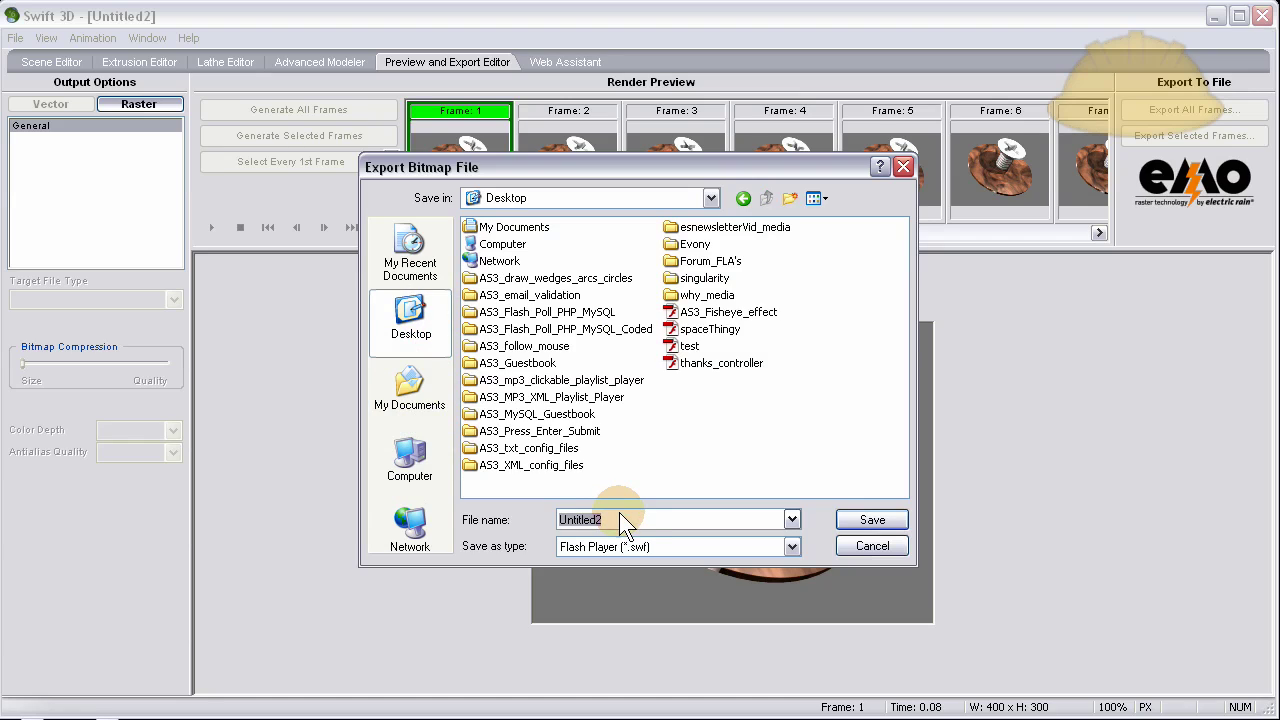
text(myScrew)
click(866, 520)
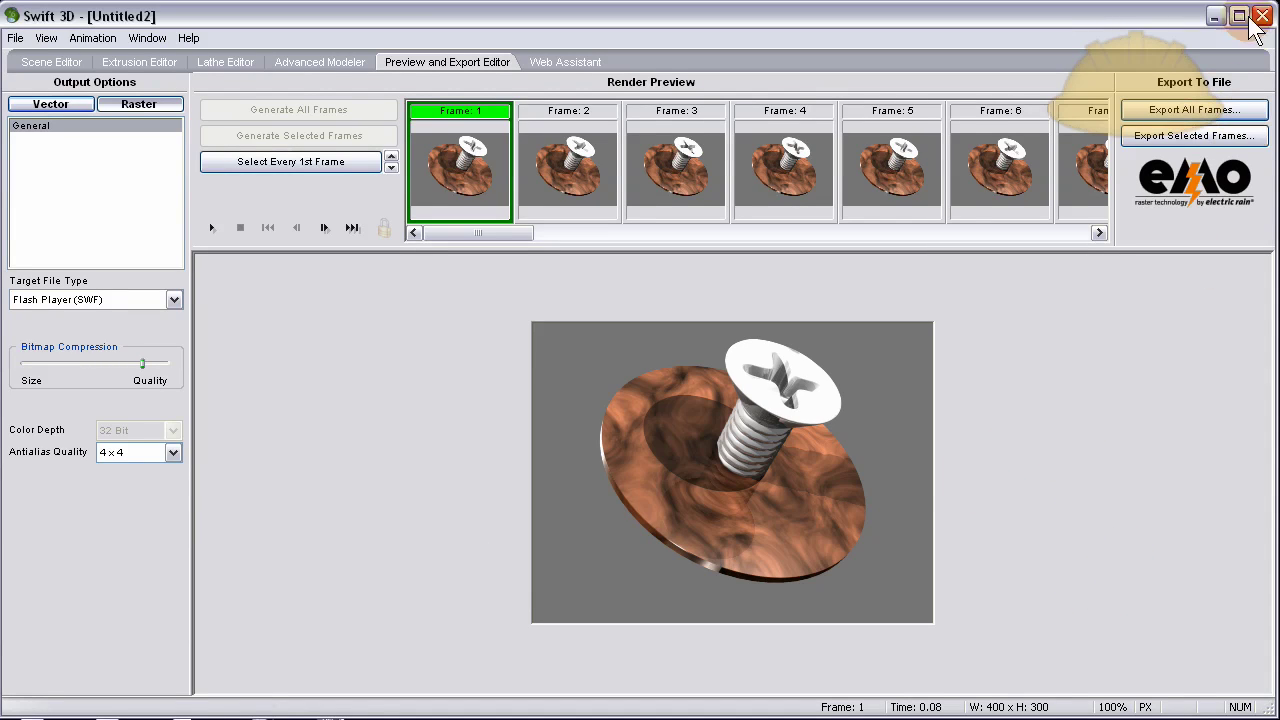
Minimize the render preview, then return to the scene editor to view the grouped screw and disc.
click(1216, 20)
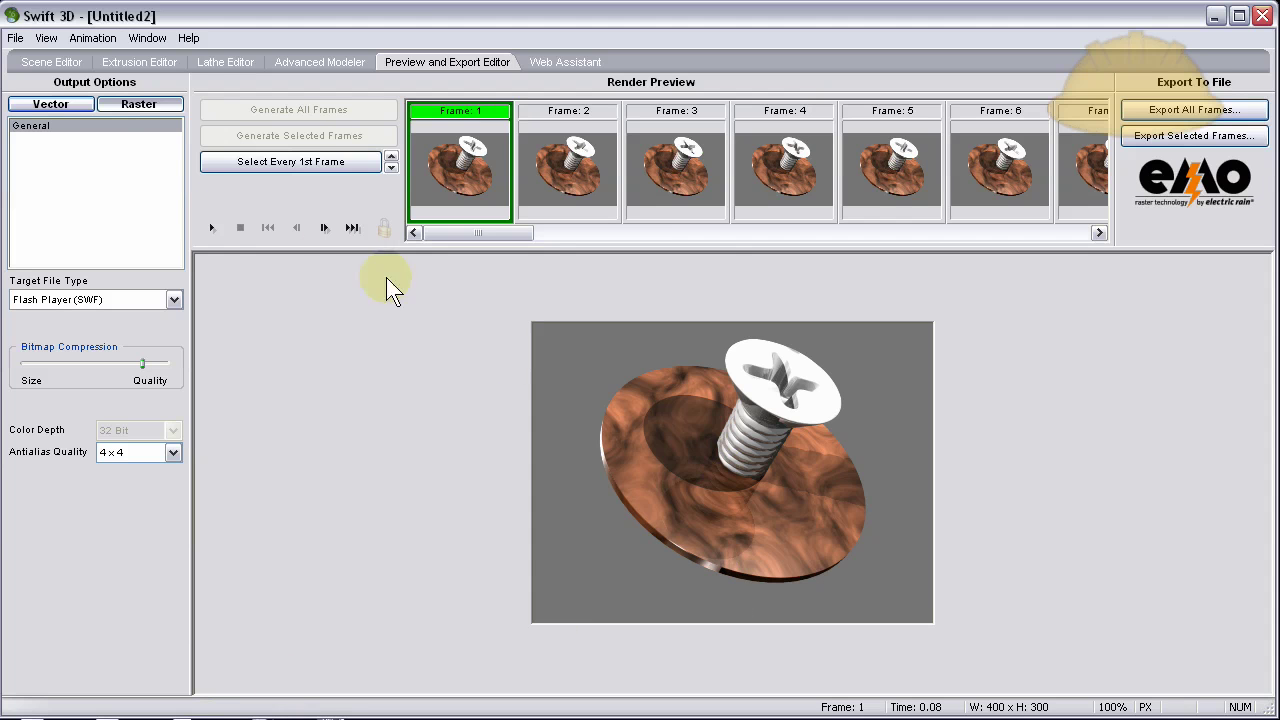
click(52, 62)
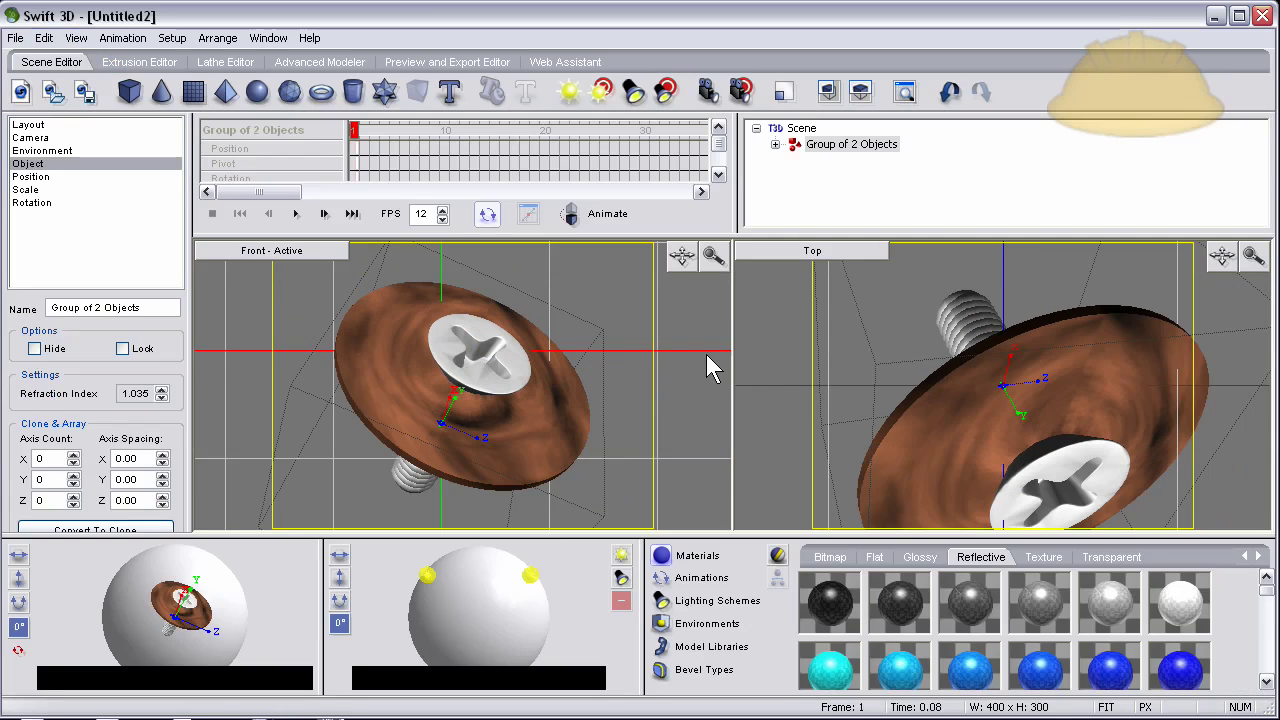
click(707, 357)
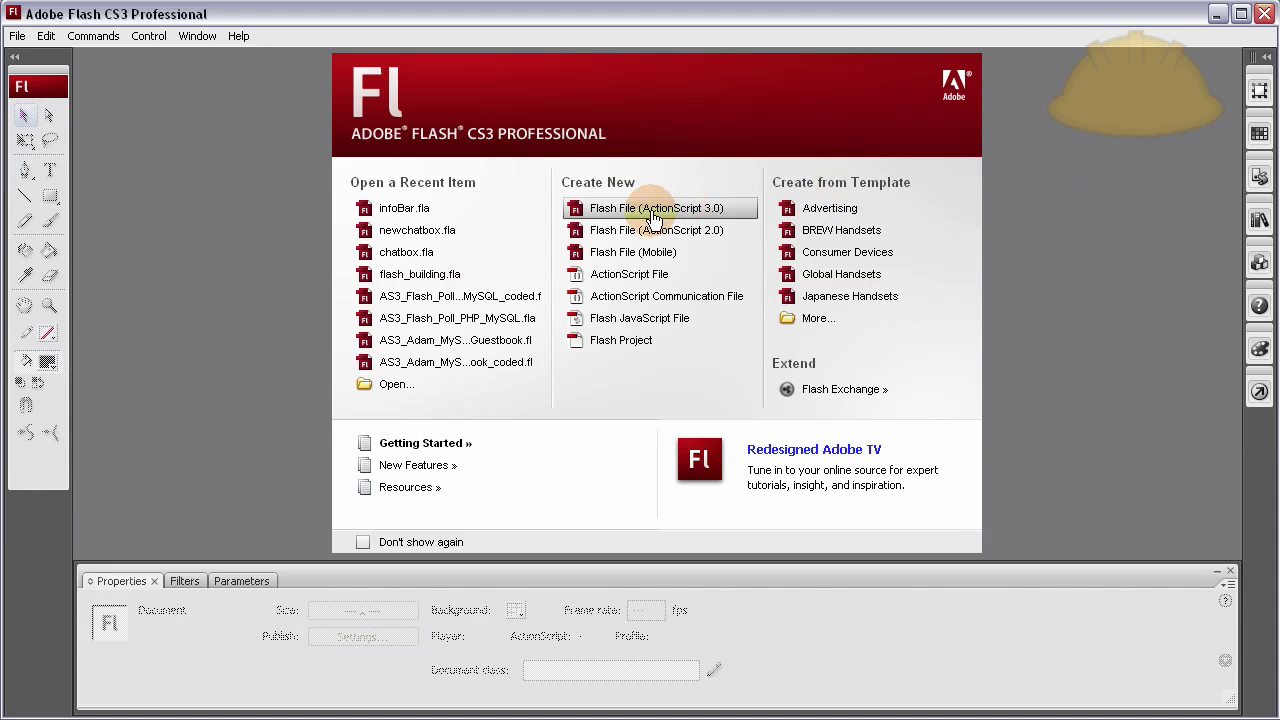
In Flash CS3, create an ActionScript 3.0 file and import the myScrew SWF from the Desktop into its library.
click(655, 215)
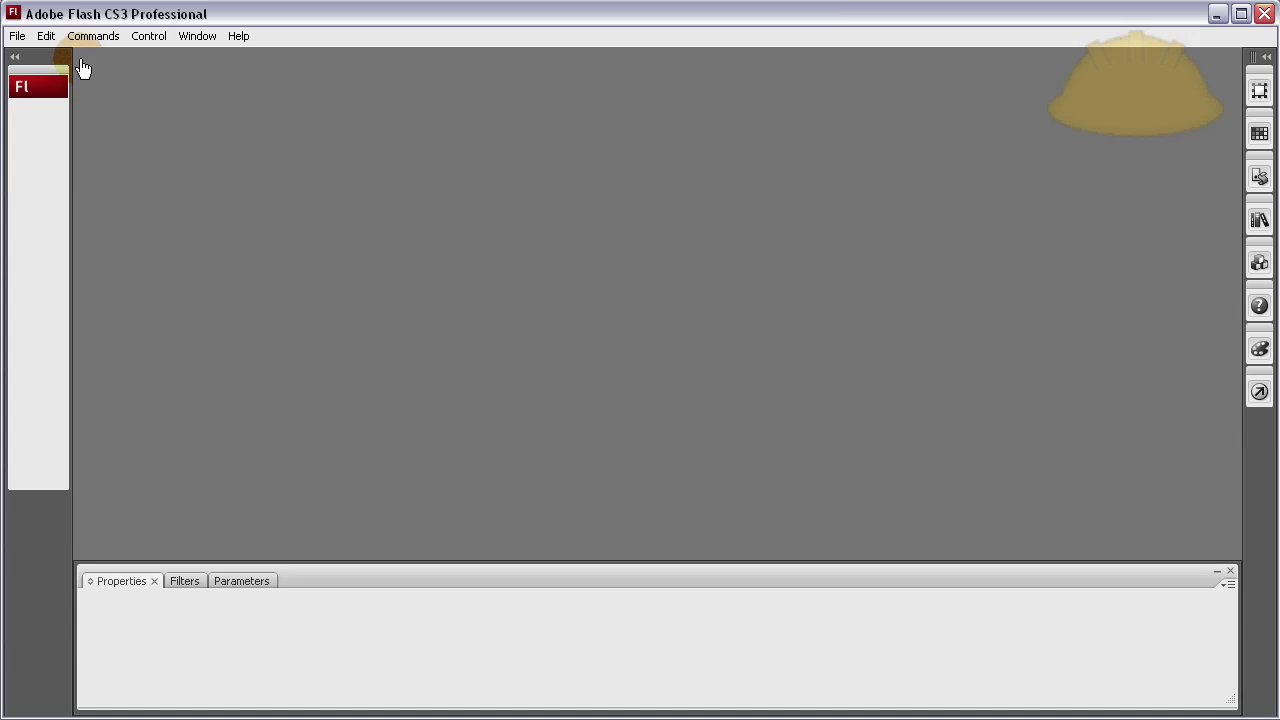
click(17, 36)
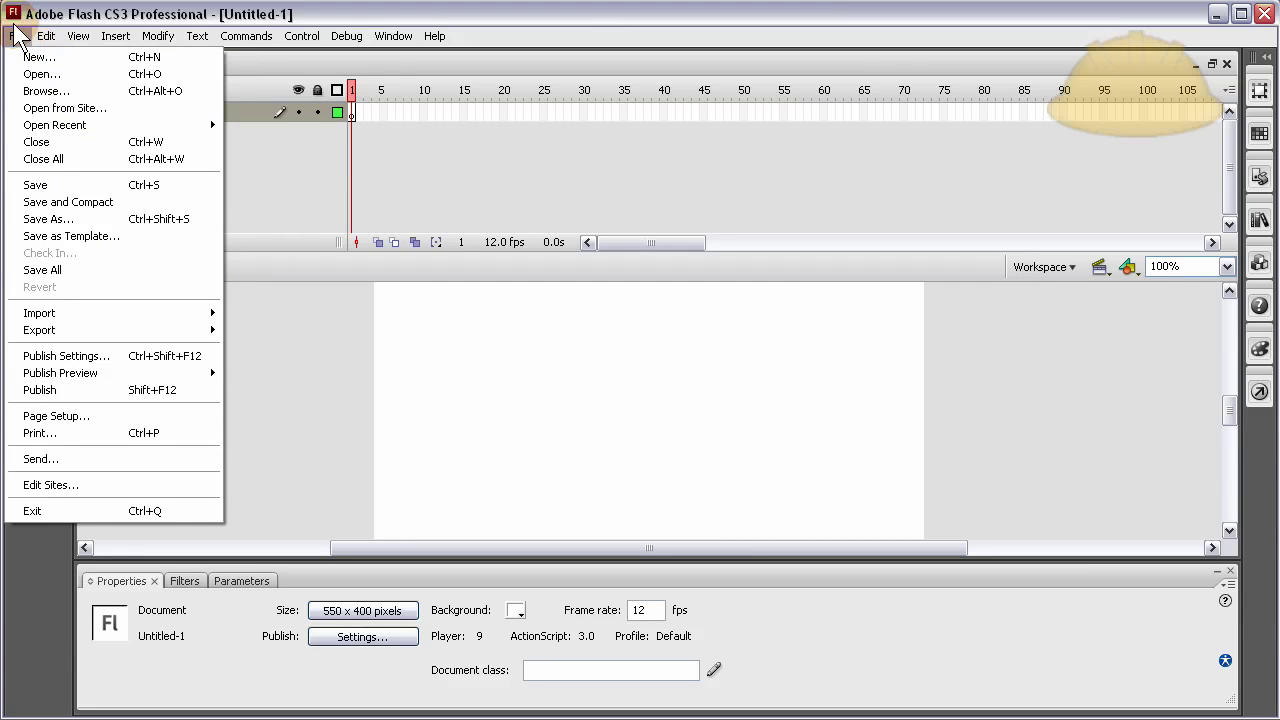
mouse_move(60, 318)
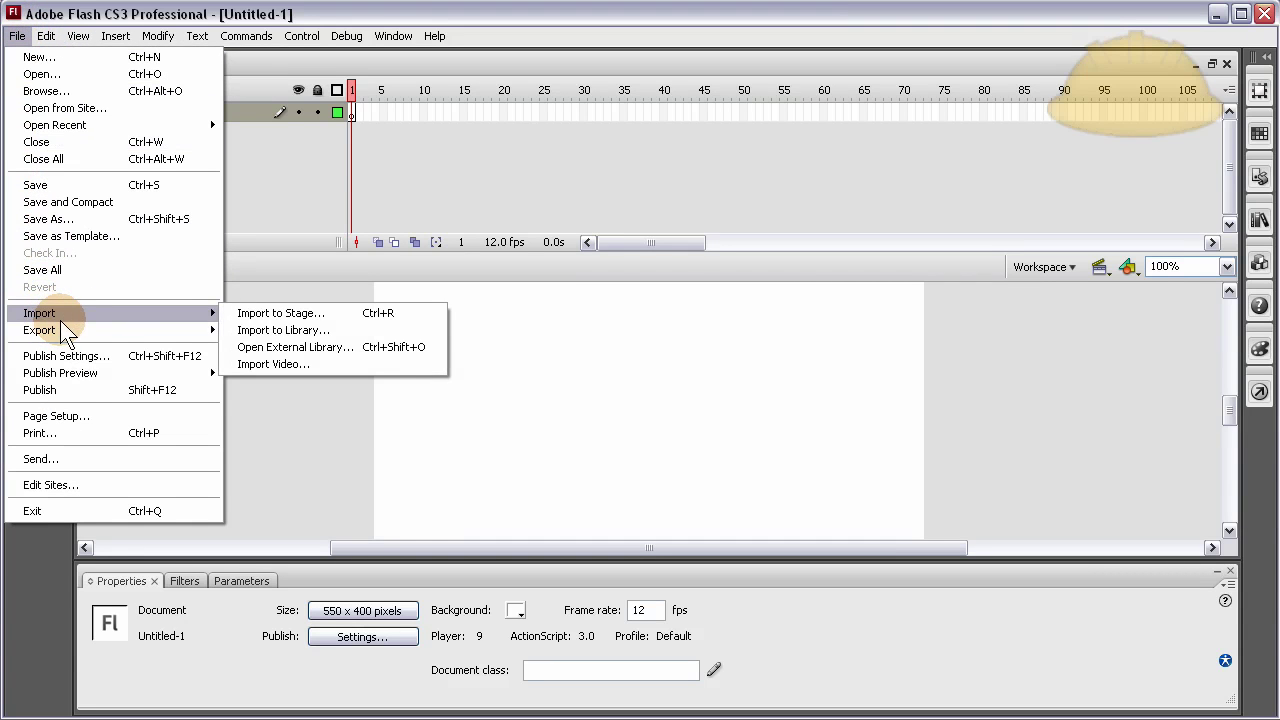
click(293, 329)
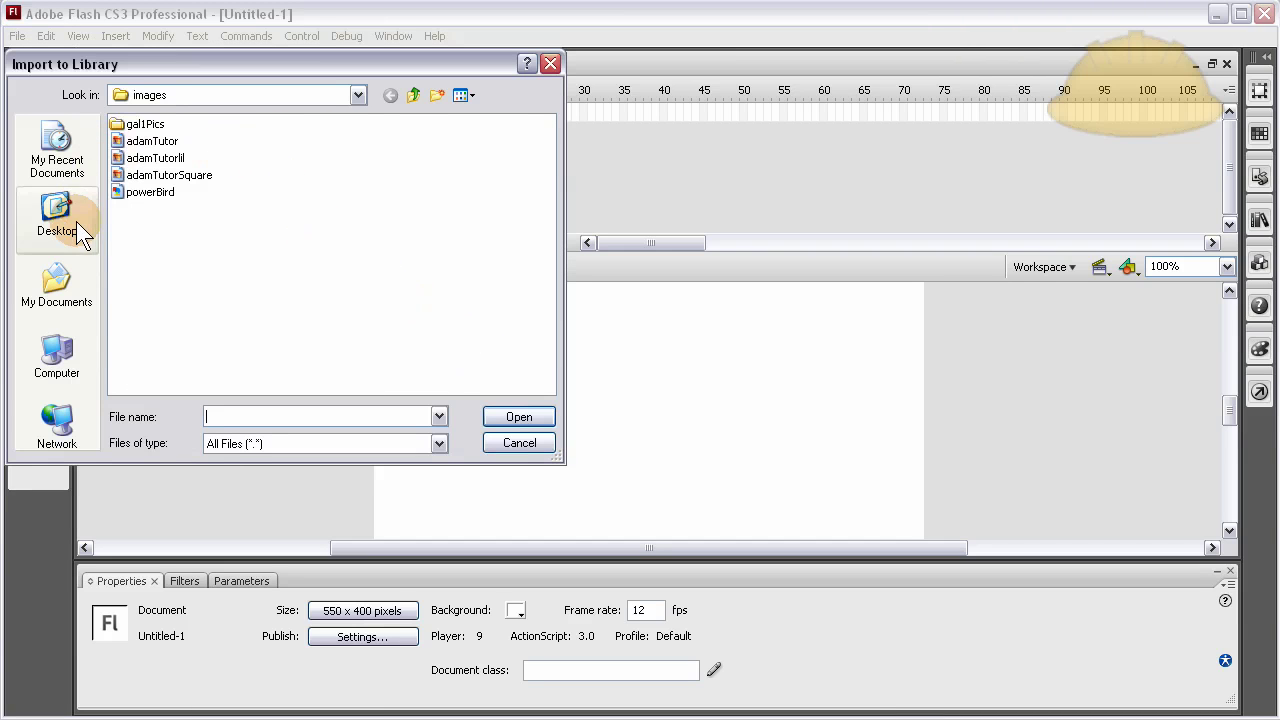
click(76, 221)
drag(223, 385, 382, 384)
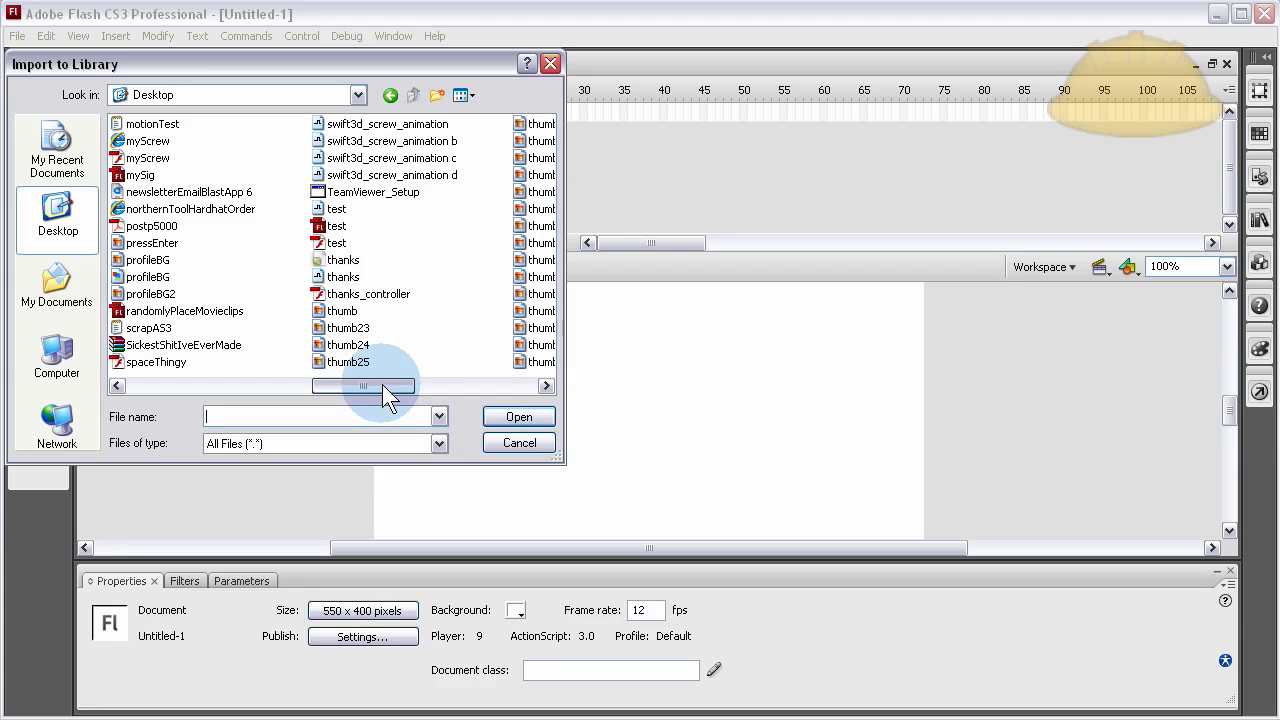
double_click(172, 158)
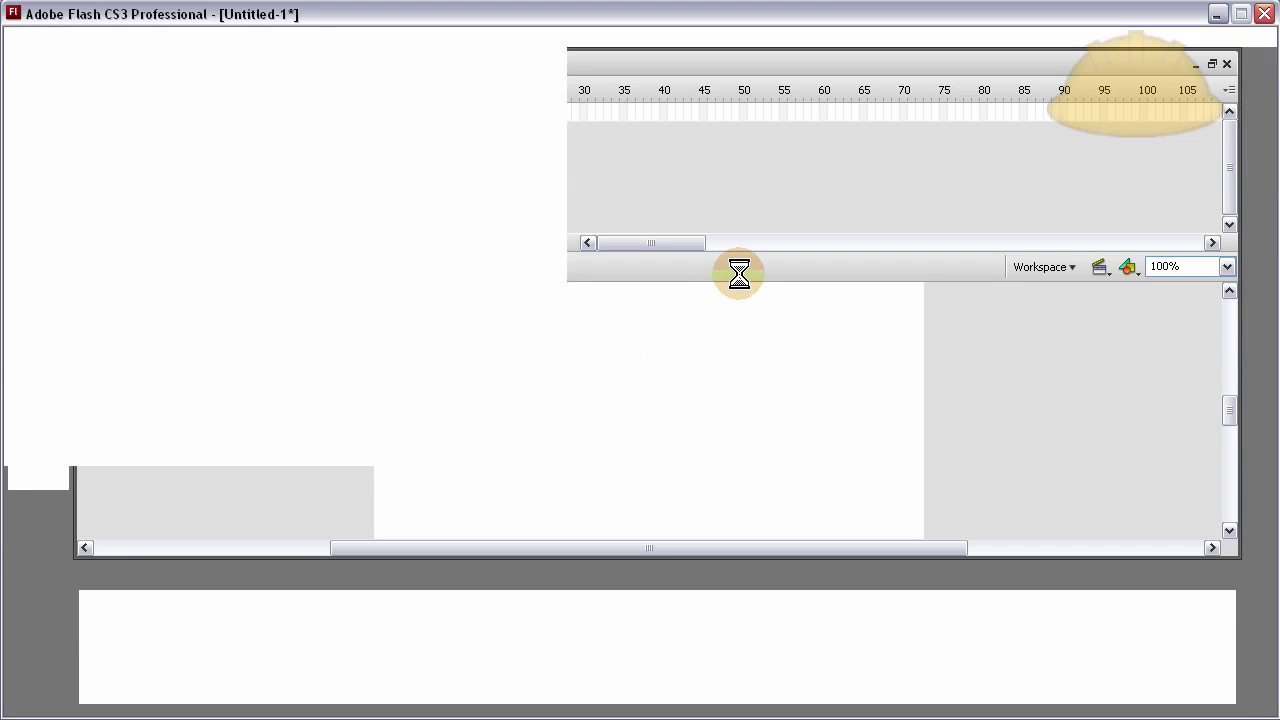
Shrink the timeline area to enlarge the stage view and set the document background to black.
drag(742, 270, 746, 175)
click(517, 609)
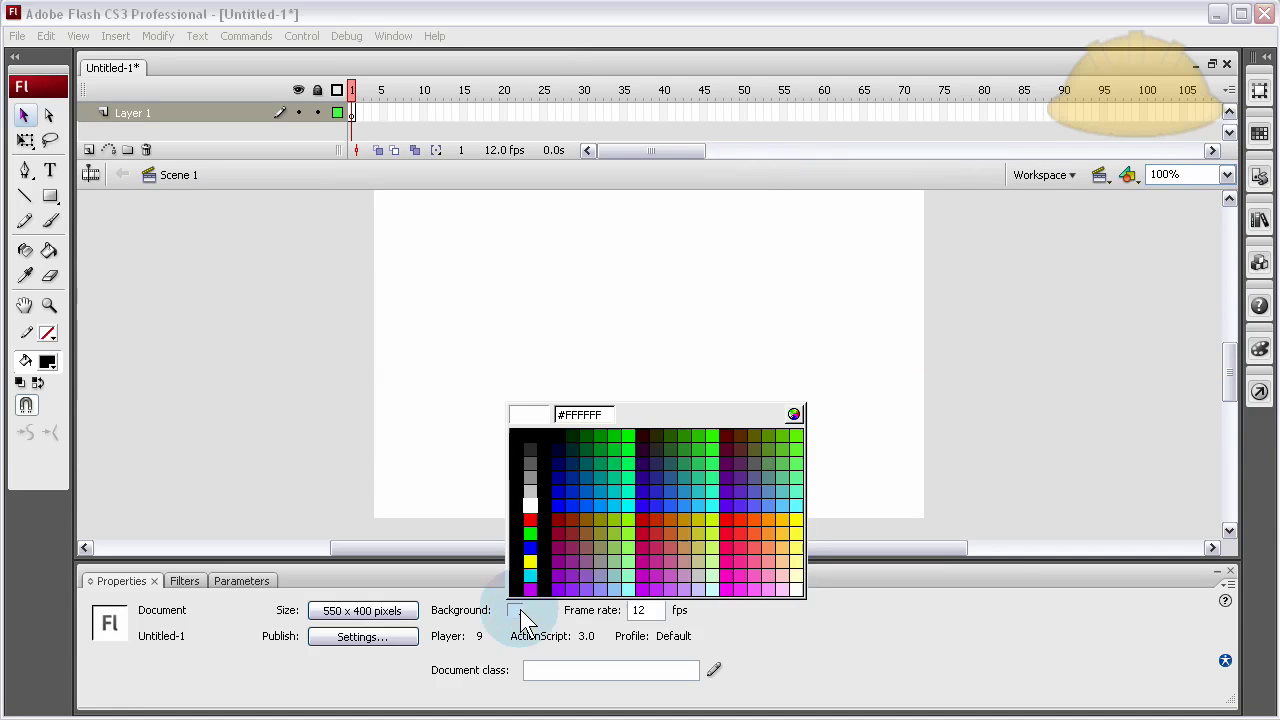
click(531, 512)
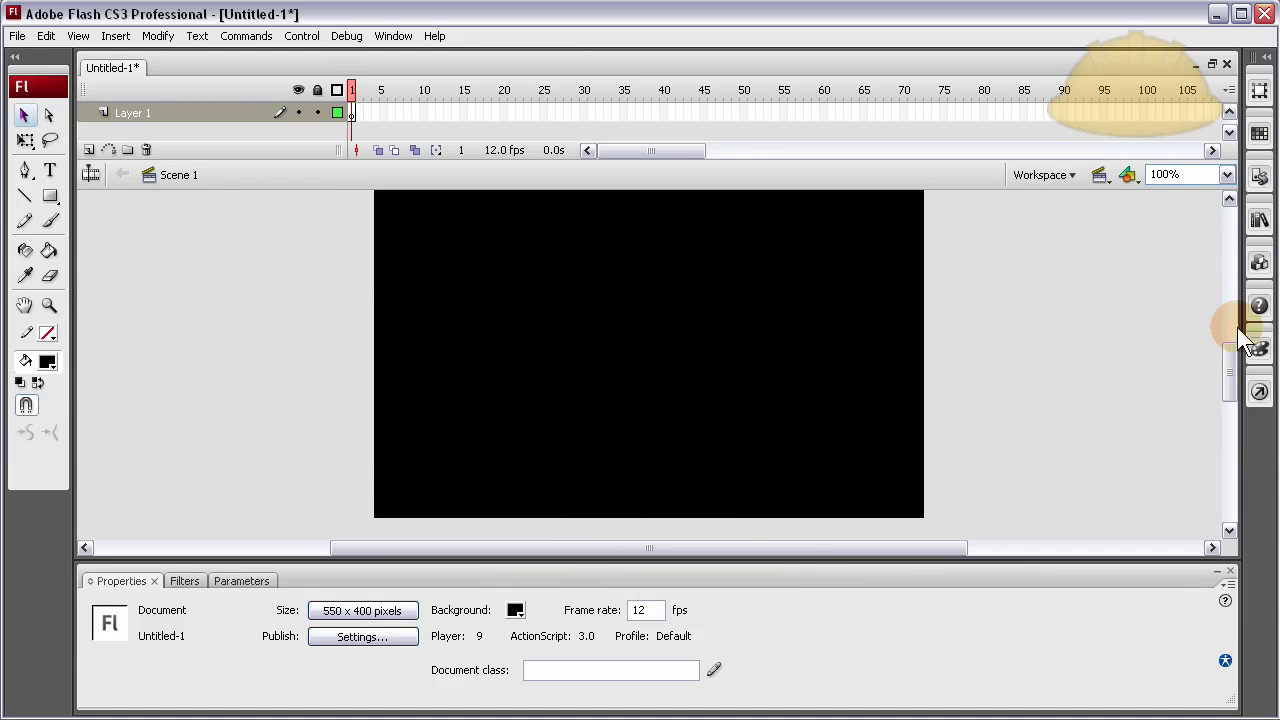
Examine the imported items in the library by previewing several of the last bitmap frames.
click(1259, 220)
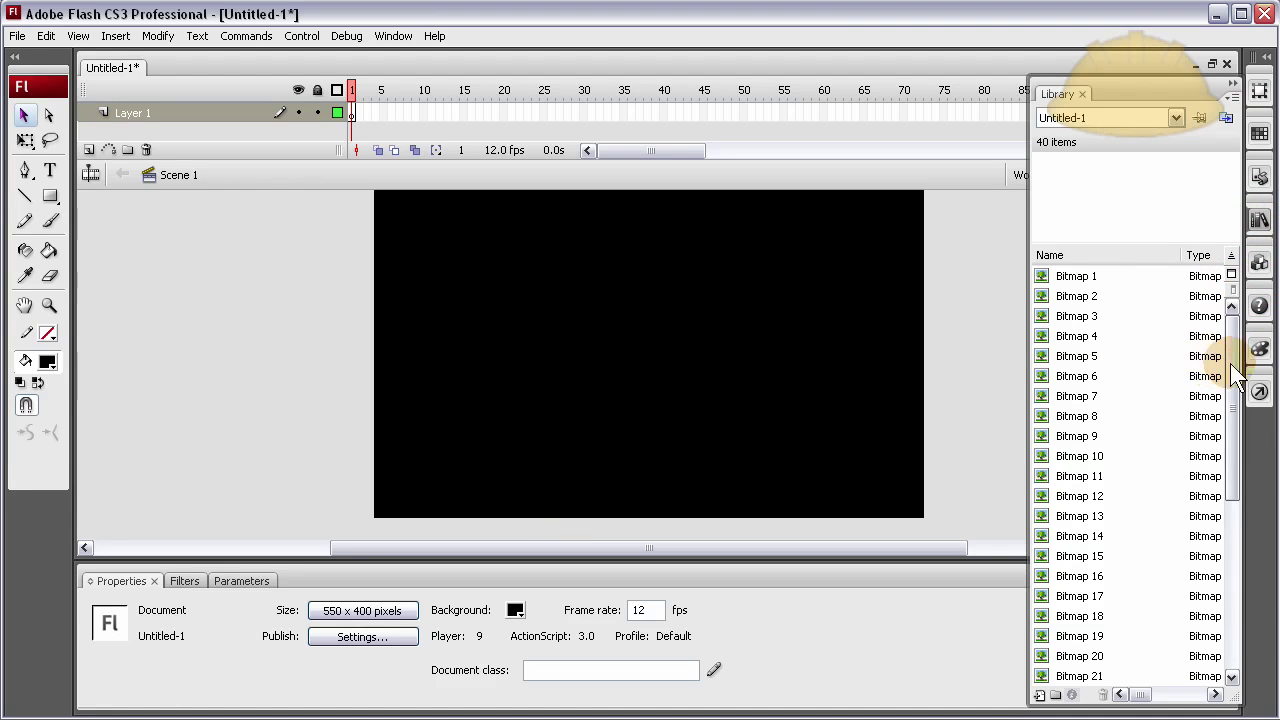
drag(1245, 349, 1246, 529)
click(1085, 636)
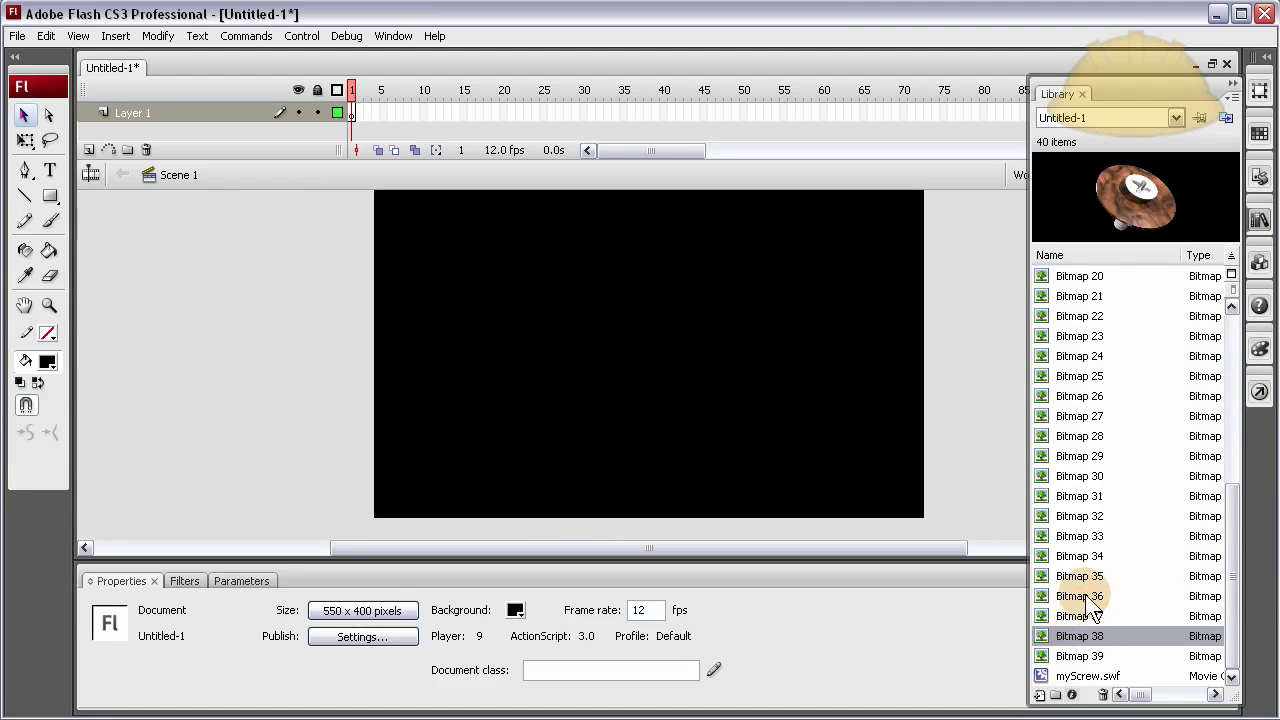
click(1090, 596)
click(1090, 556)
click(1087, 478)
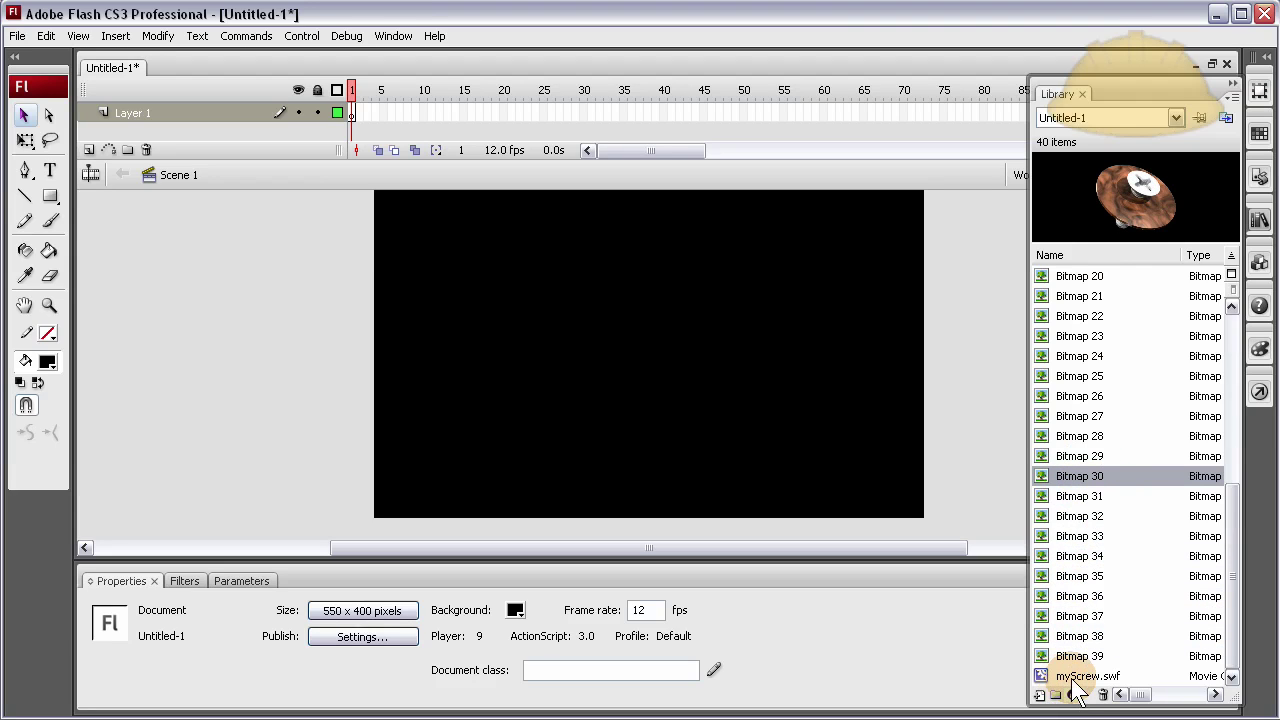
Place the myScrew.swf movie clip from the library in the middle of the stage, then deselect it and close the library.
click(1075, 679)
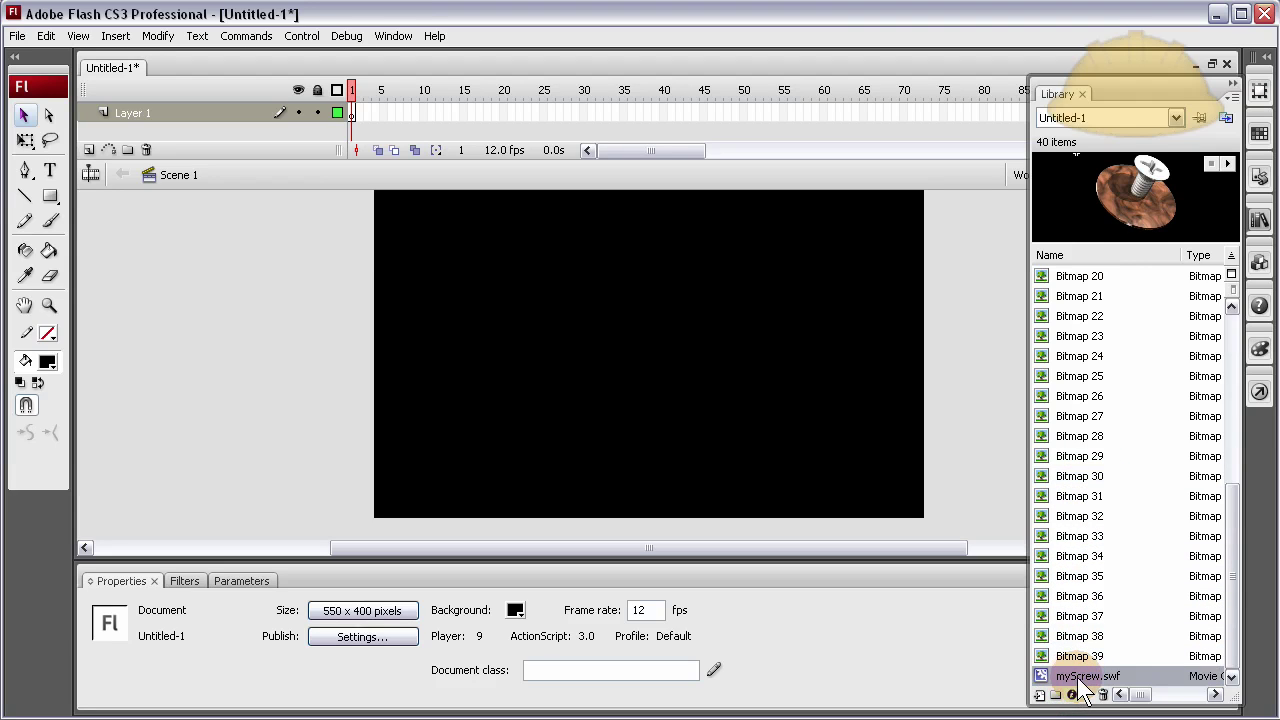
drag(1078, 681, 641, 352)
click(336, 336)
key(ctrl+l)
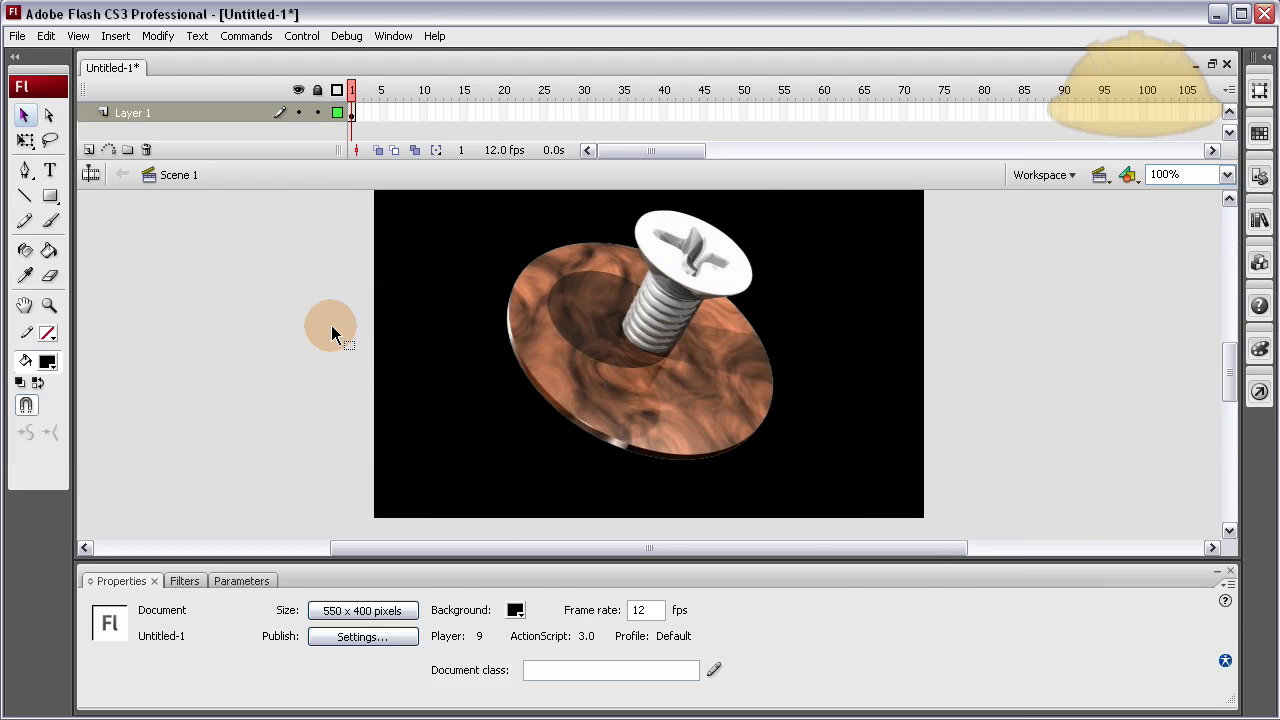
Add a Glow filter to the screw movie clip on the stage and set the glow color to white.
click(596, 330)
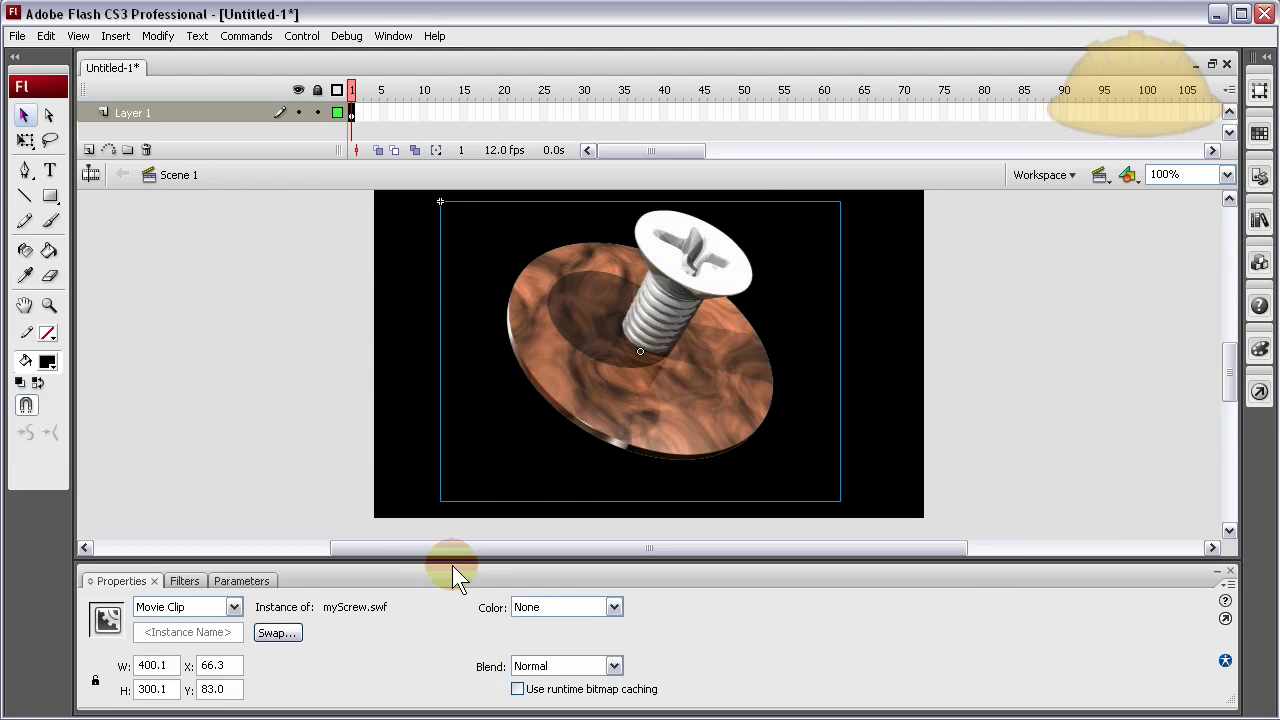
click(183, 586)
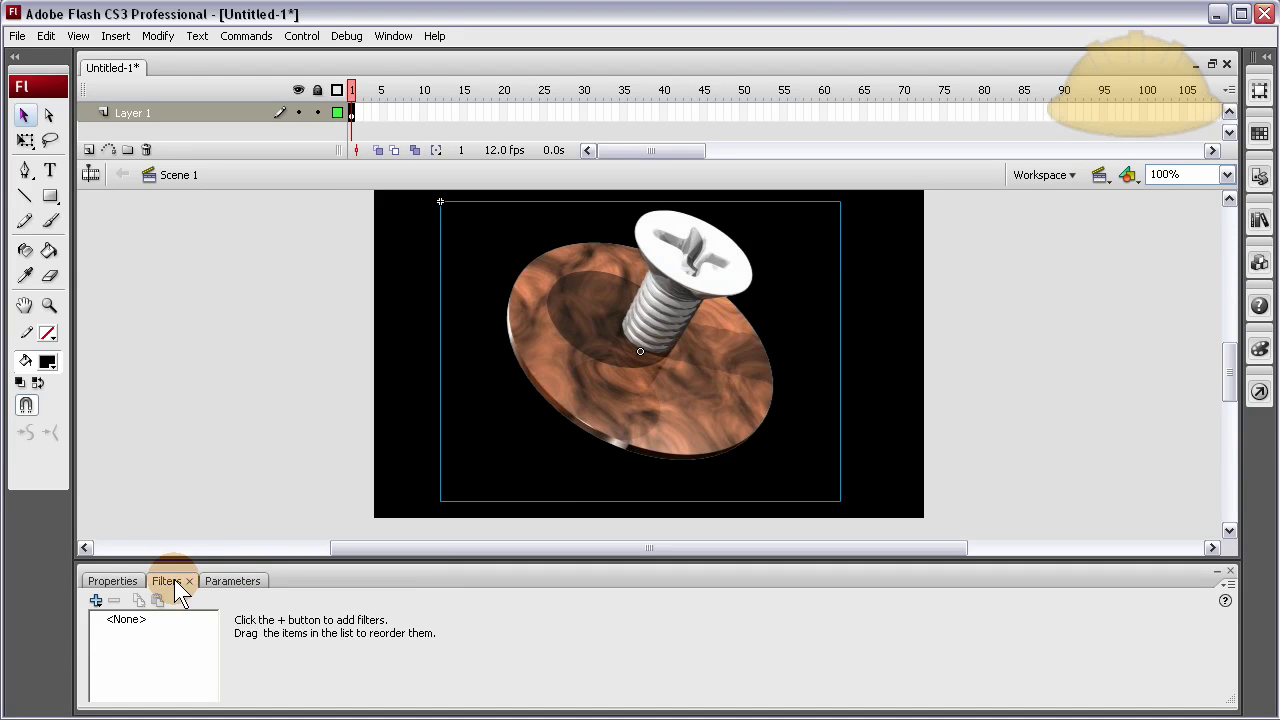
click(96, 600)
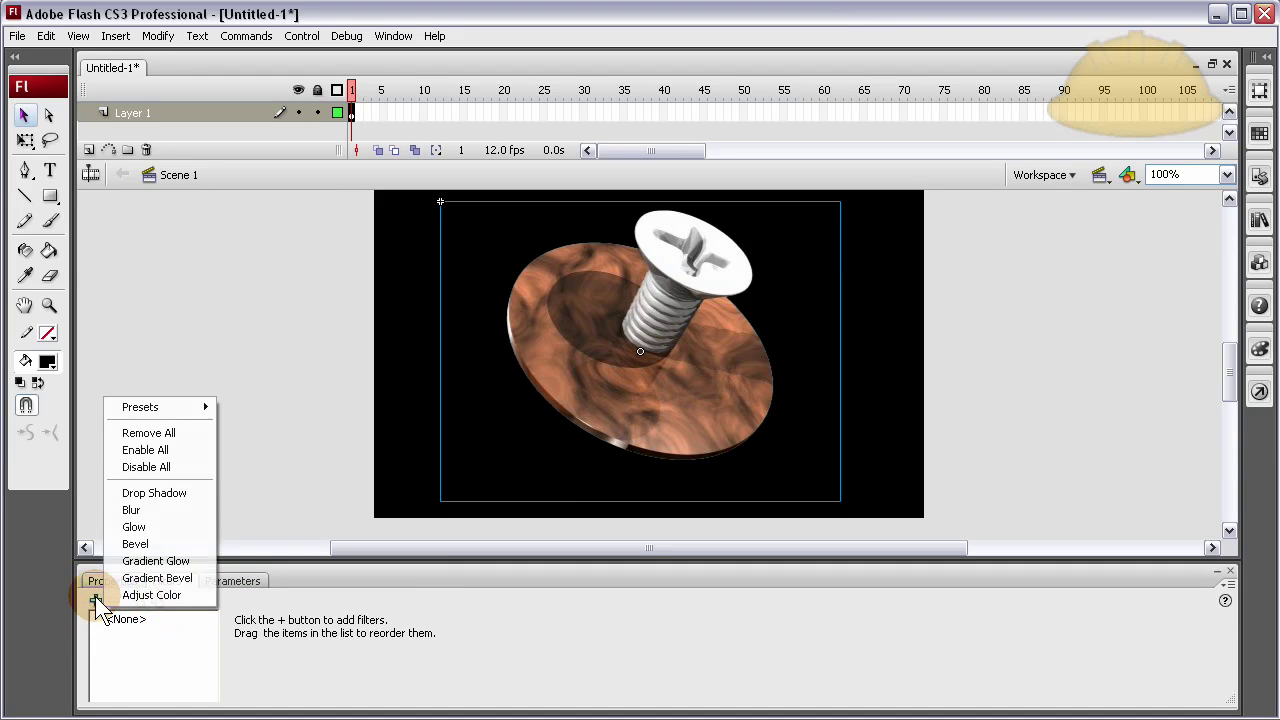
click(154, 526)
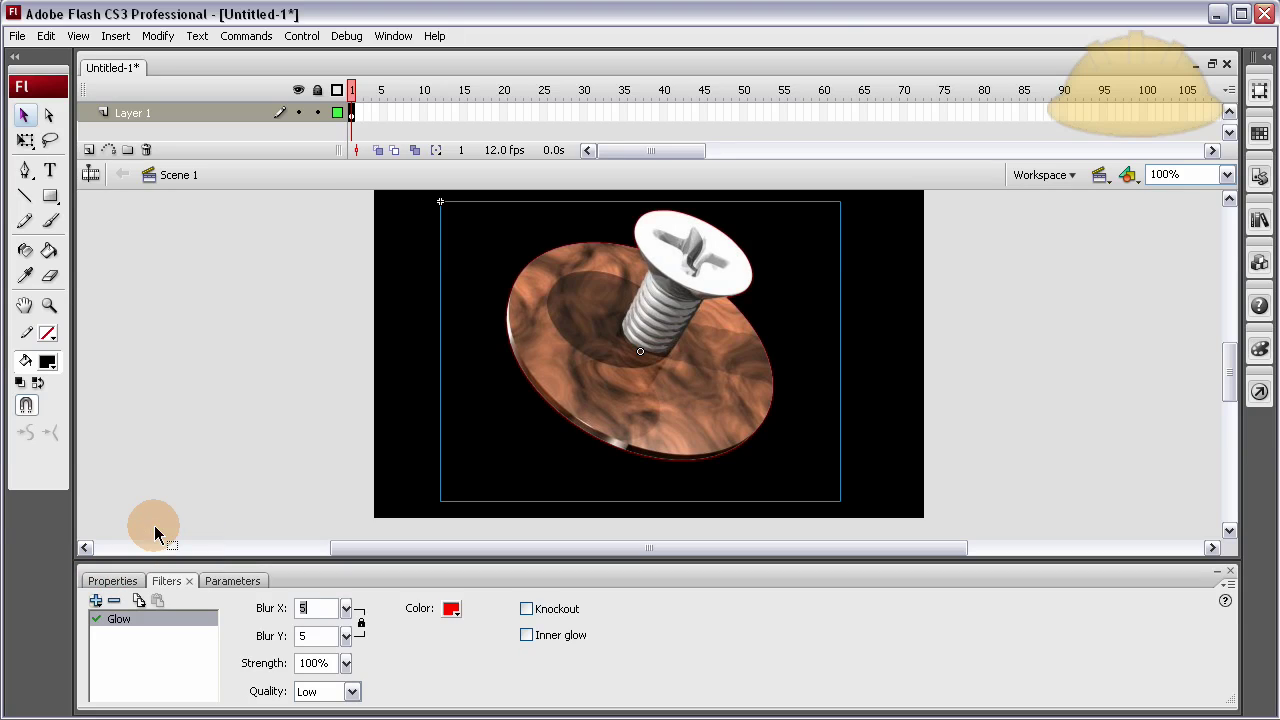
click(451, 609)
click(470, 507)
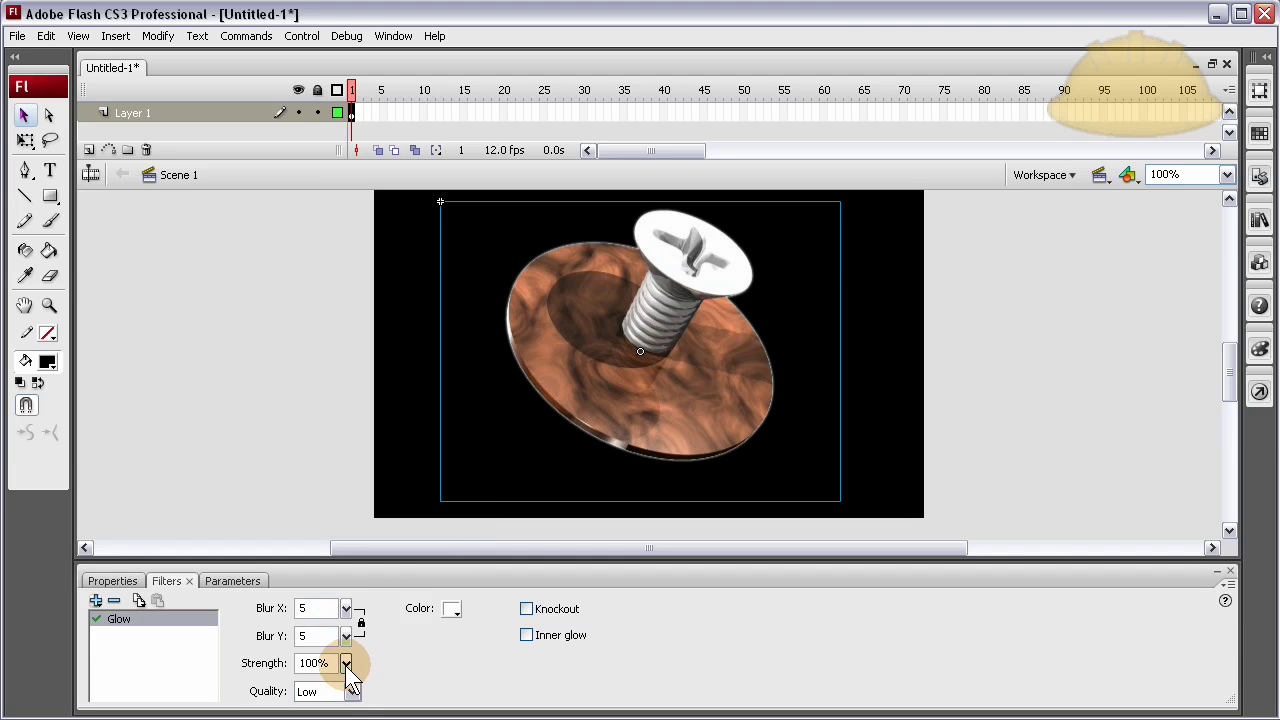
Set the glow's Blur X and Y to 32, quality to High and strength to 150%.
drag(349, 677, 351, 611)
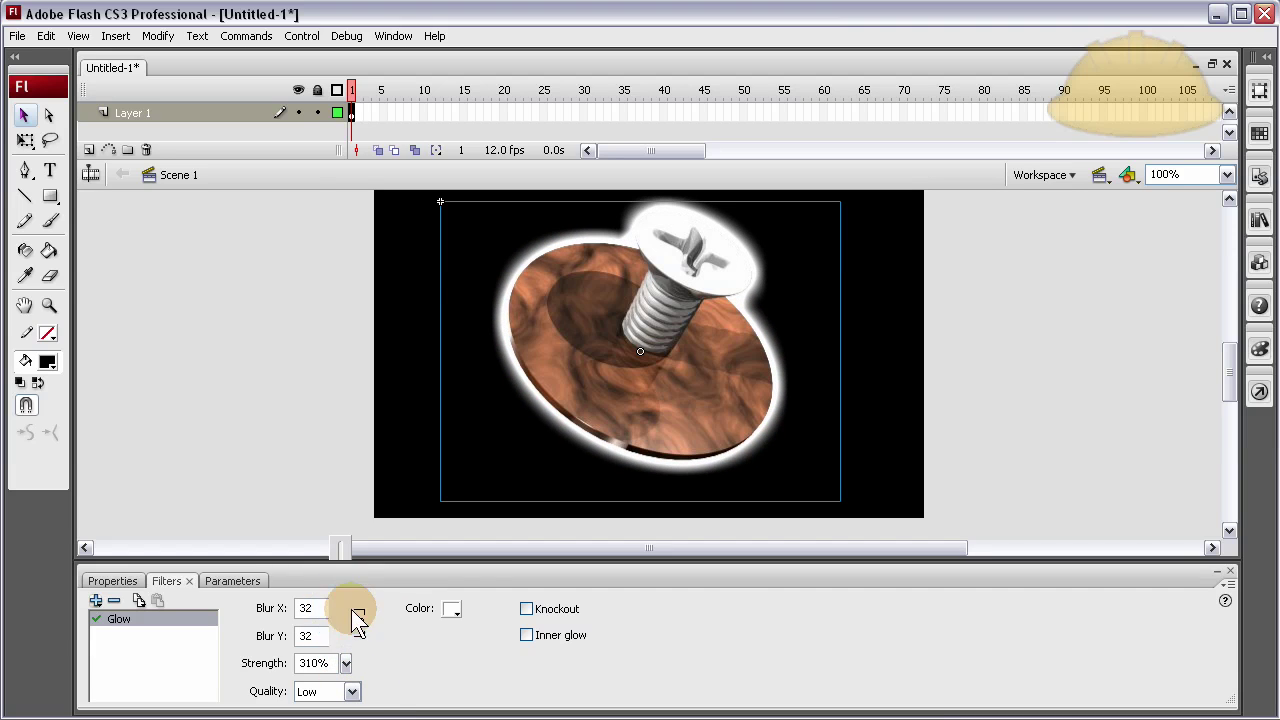
click(352, 691)
click(318, 719)
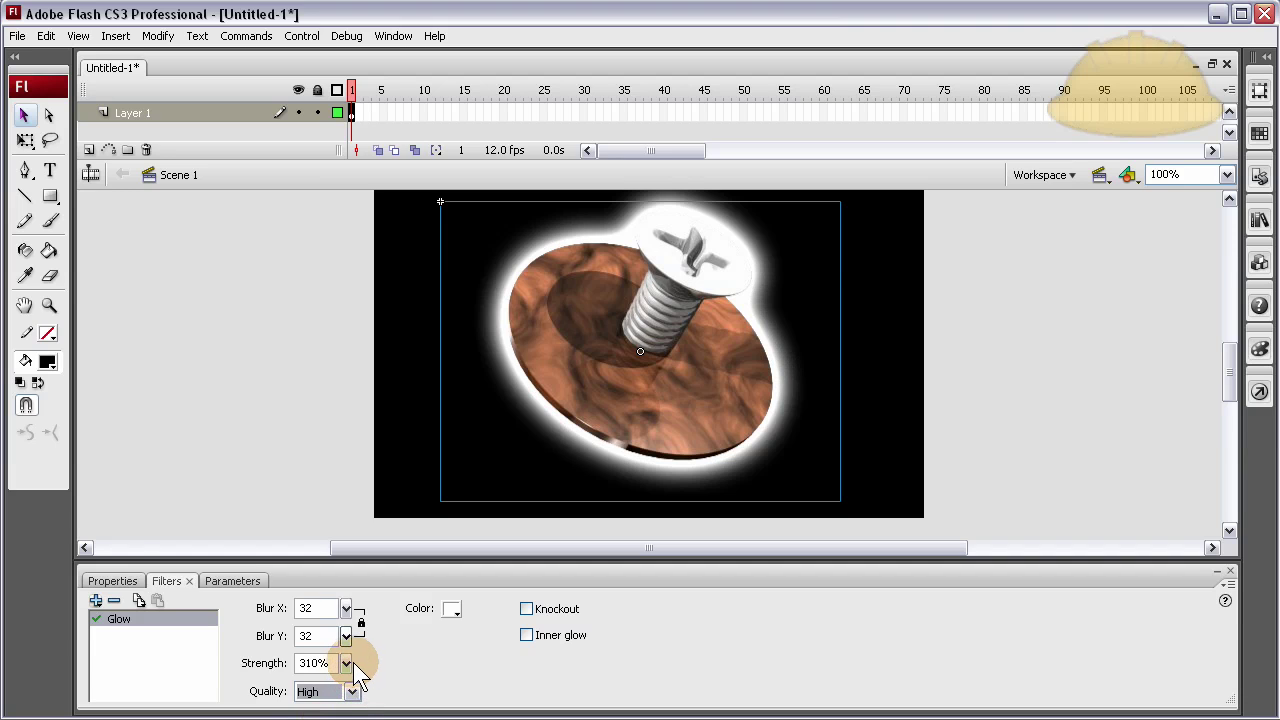
drag(347, 664, 355, 688)
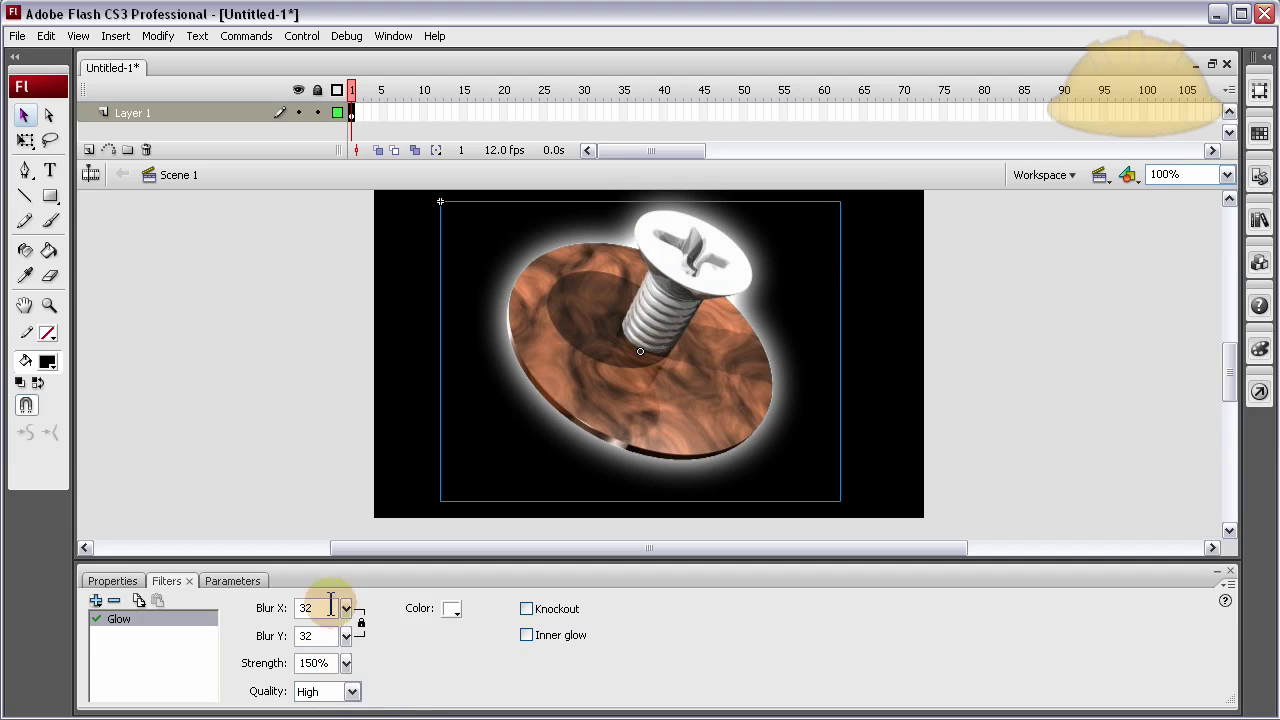
Deselect the clip, test the movie to check the animated screw with its white outer glow, and close the preview.
click(269, 415)
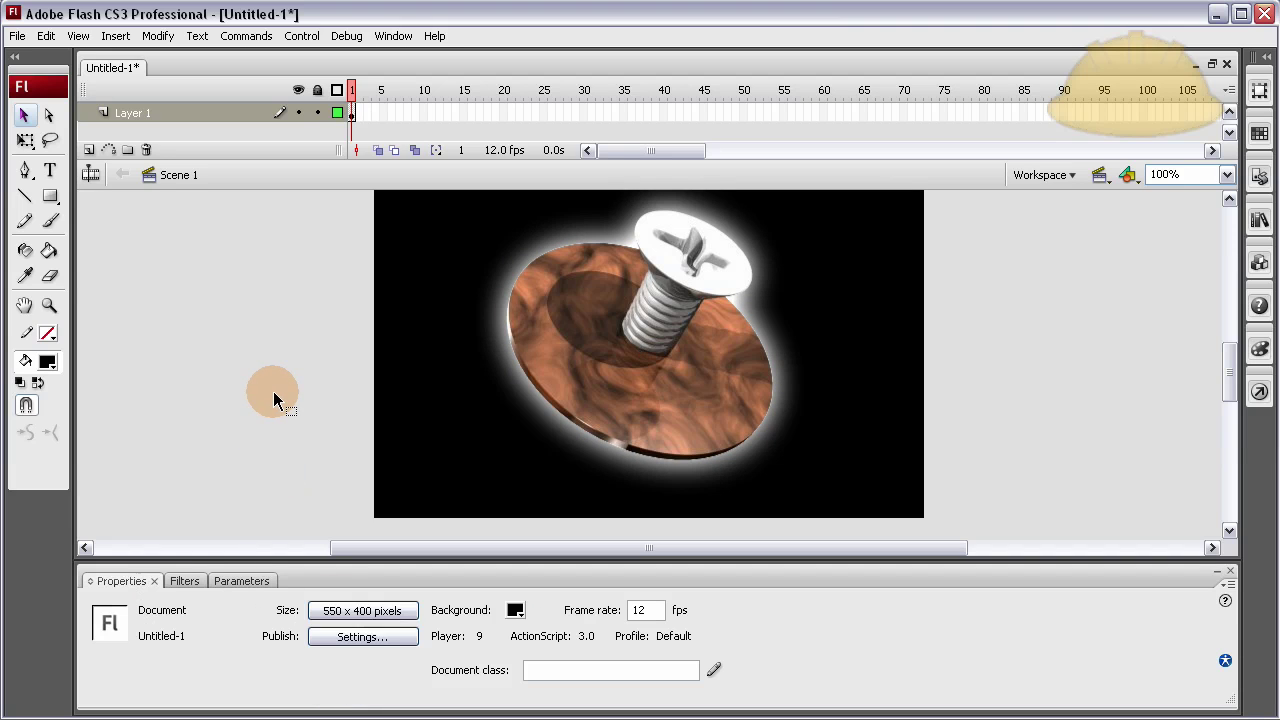
key(ctrl+Return)
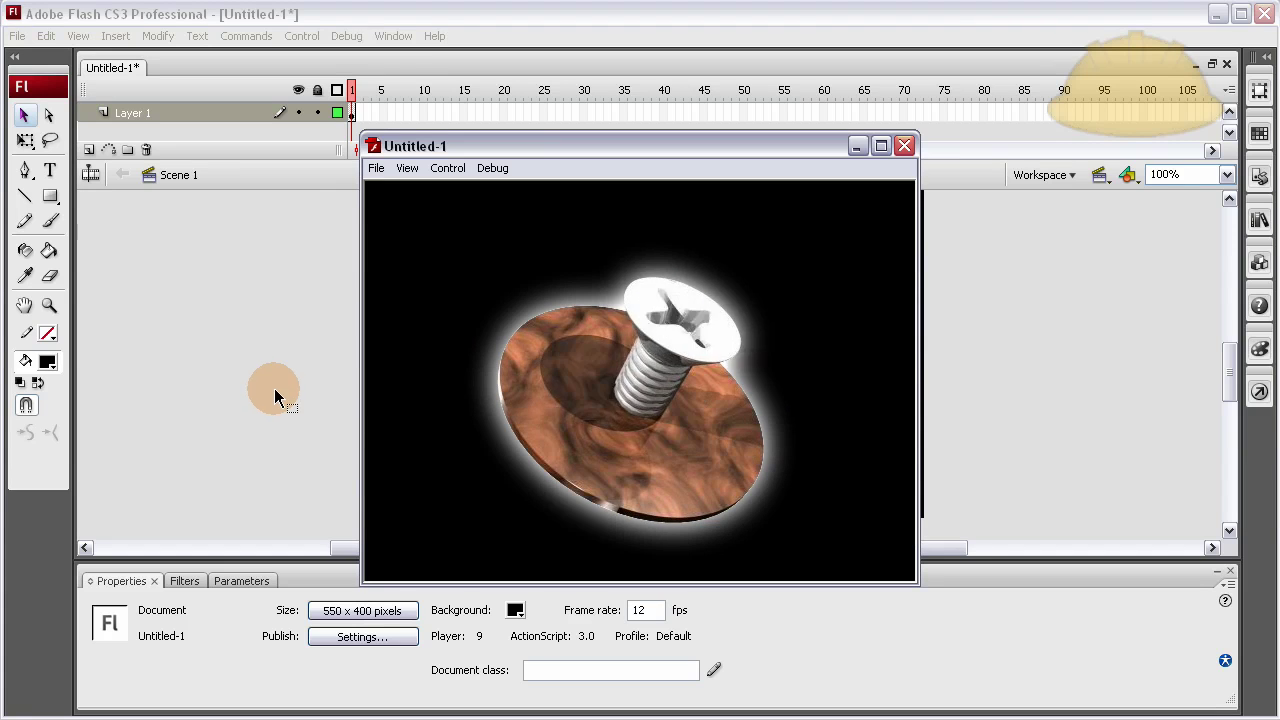
click(905, 146)
Turn the screw clip's Glow filter into an inner glow and set its color to black.
click(755, 380)
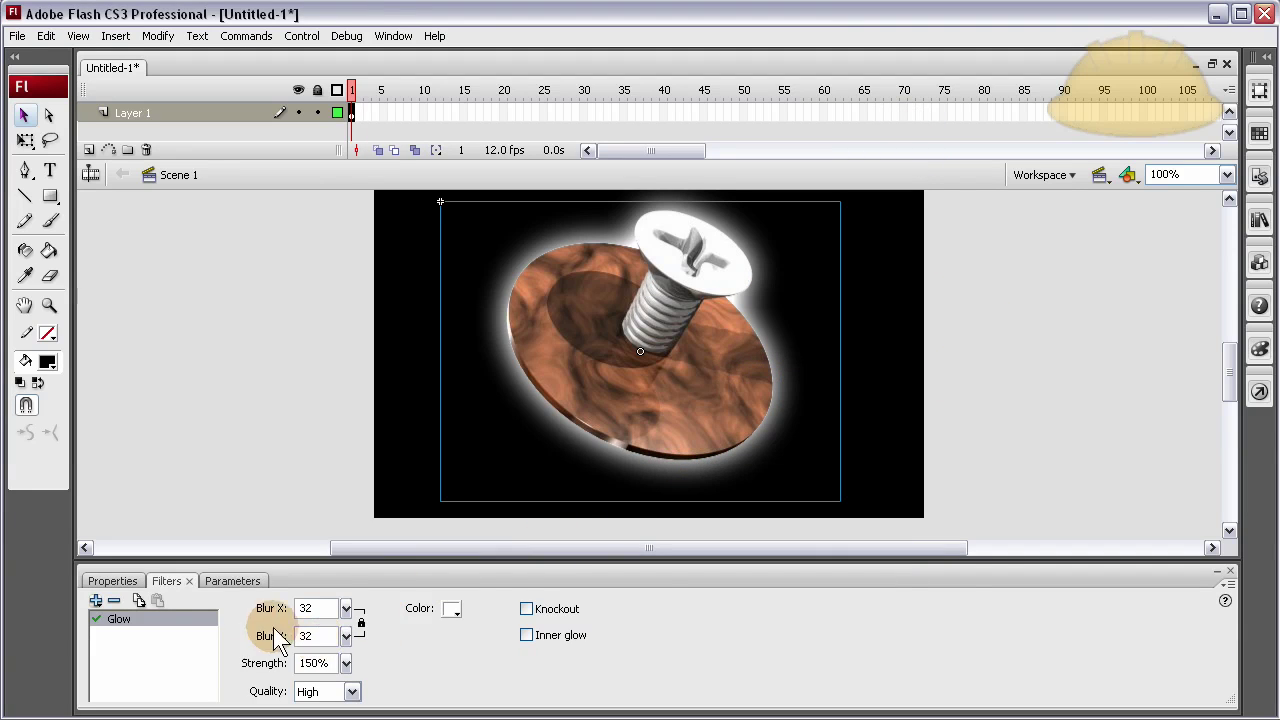
click(526, 635)
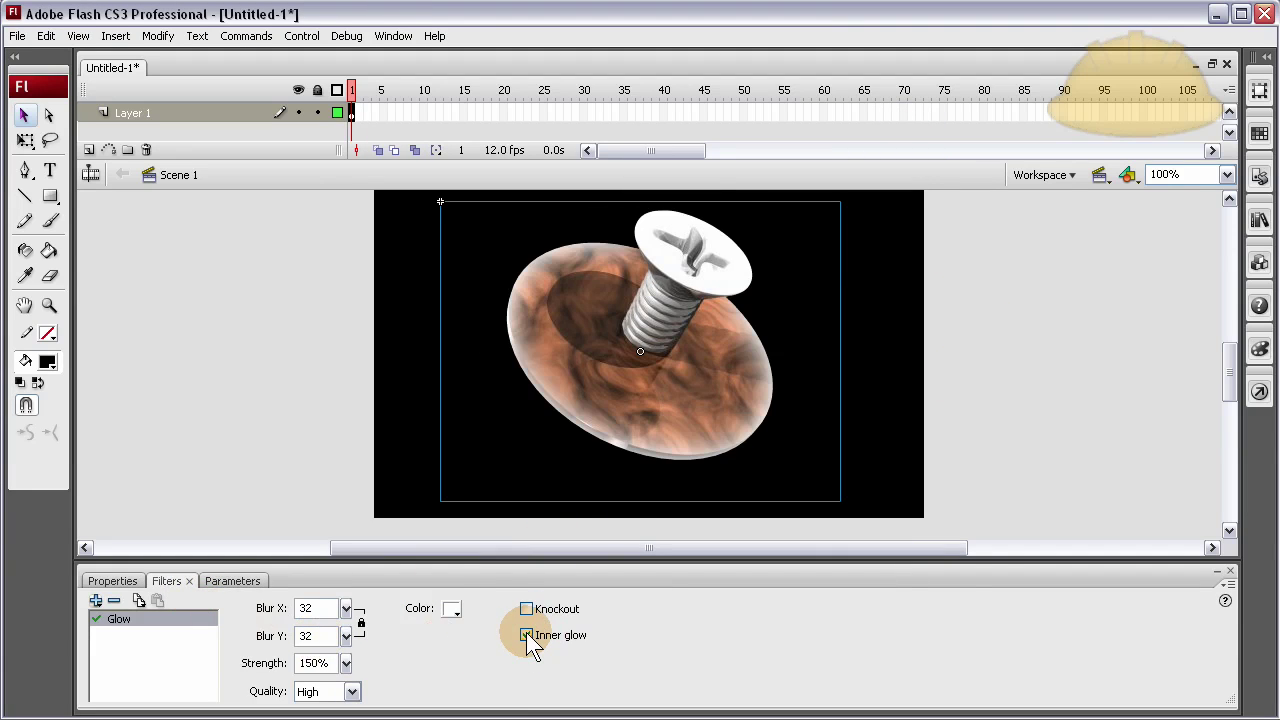
click(451, 612)
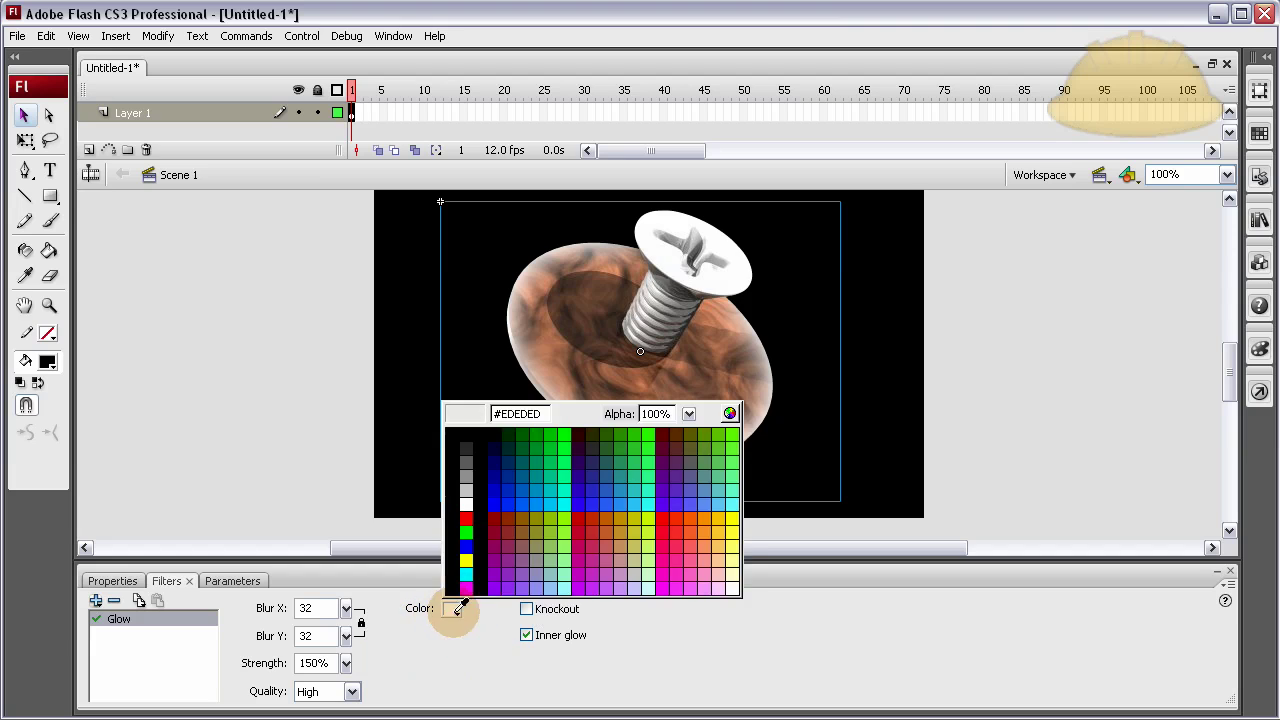
click(453, 559)
Deselect the clip, test the movie to check the black inner glow on the animation, and close the preview.
click(286, 381)
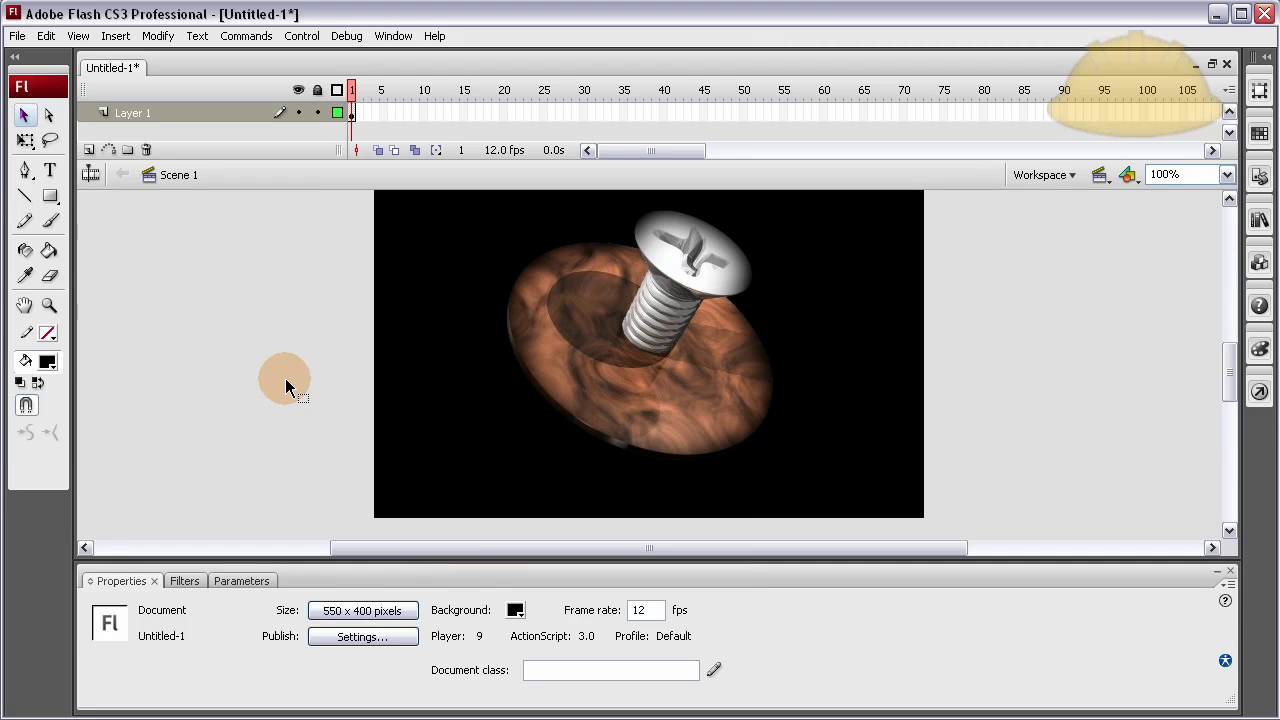
key(ctrl+Return)
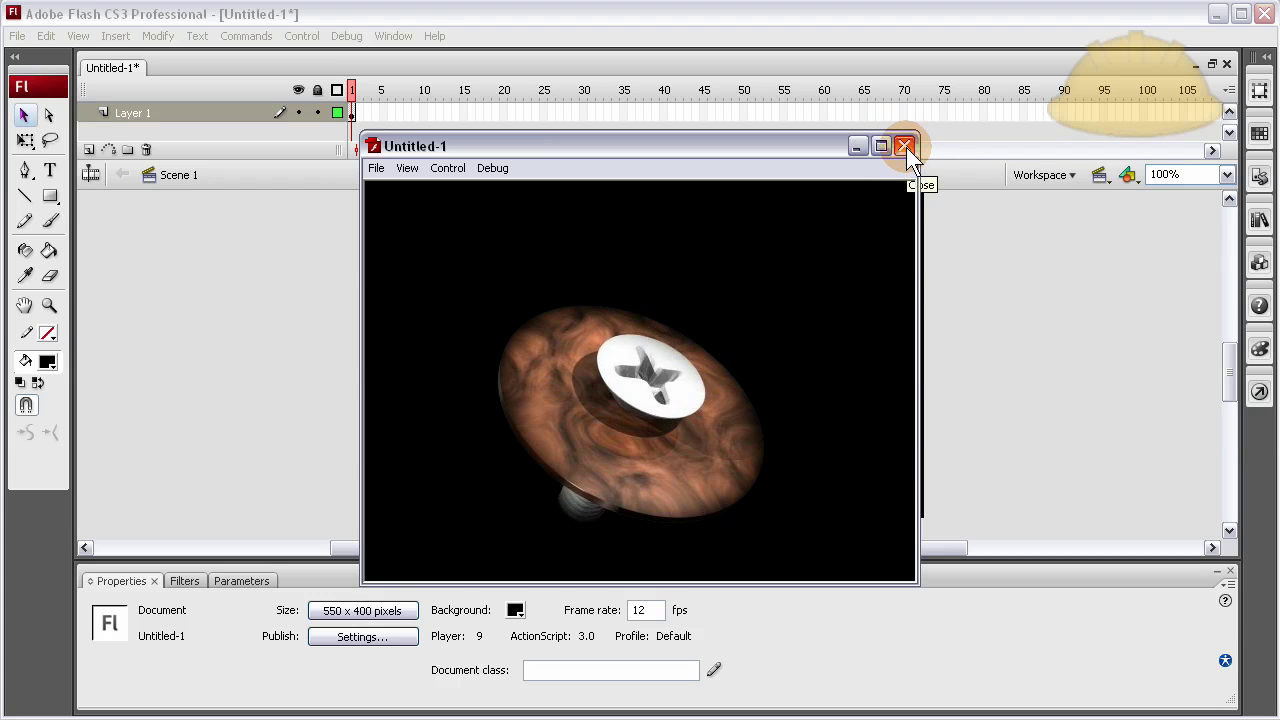
click(905, 147)
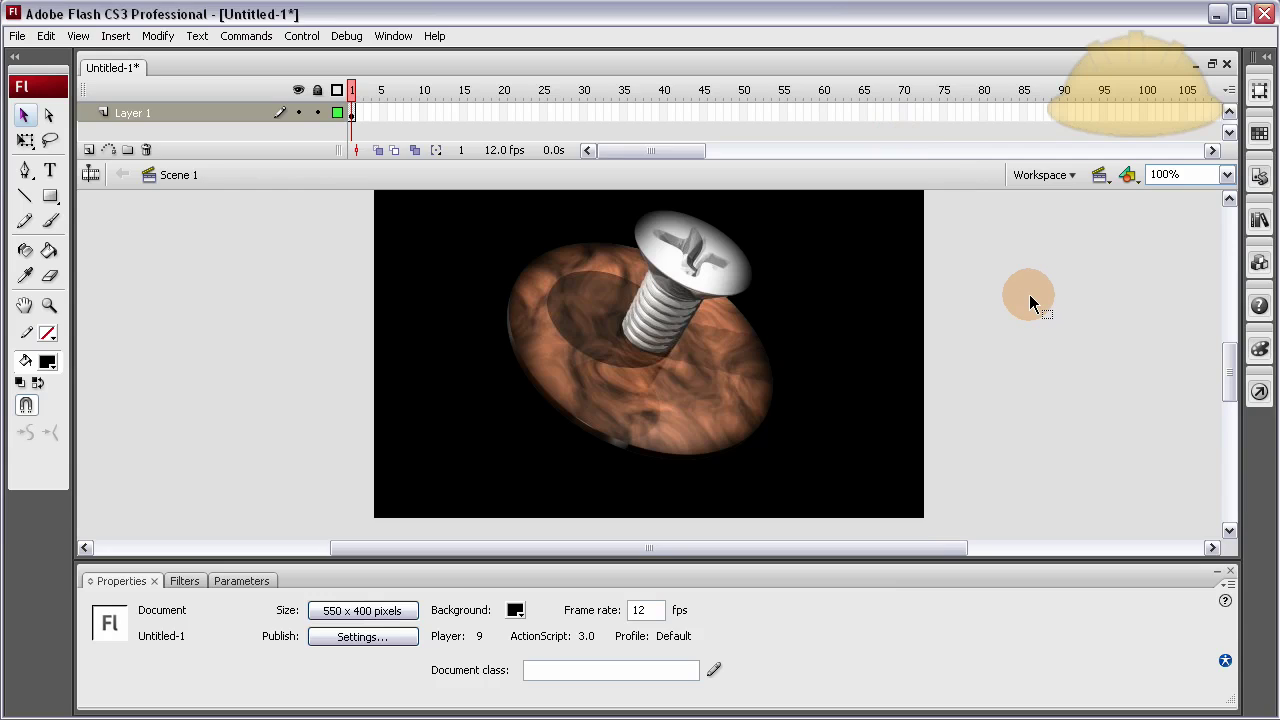